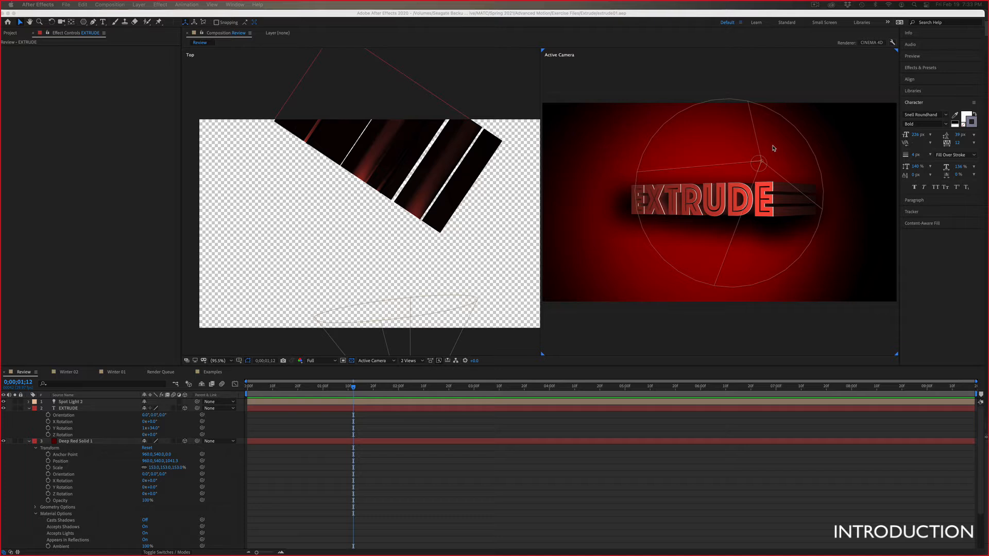
Step: Reveal the EXTRUDE text layer's rotation properties and set its Y Rotation to 324°
{"action": "left_click", "coordinate": [337, 389]}
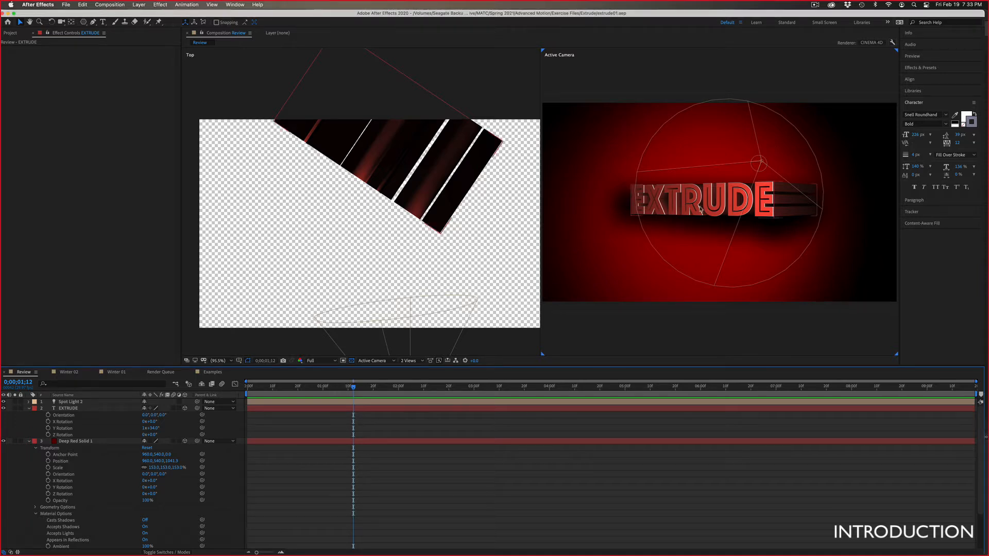
{"action": "left_click", "coordinate": [760, 206]}
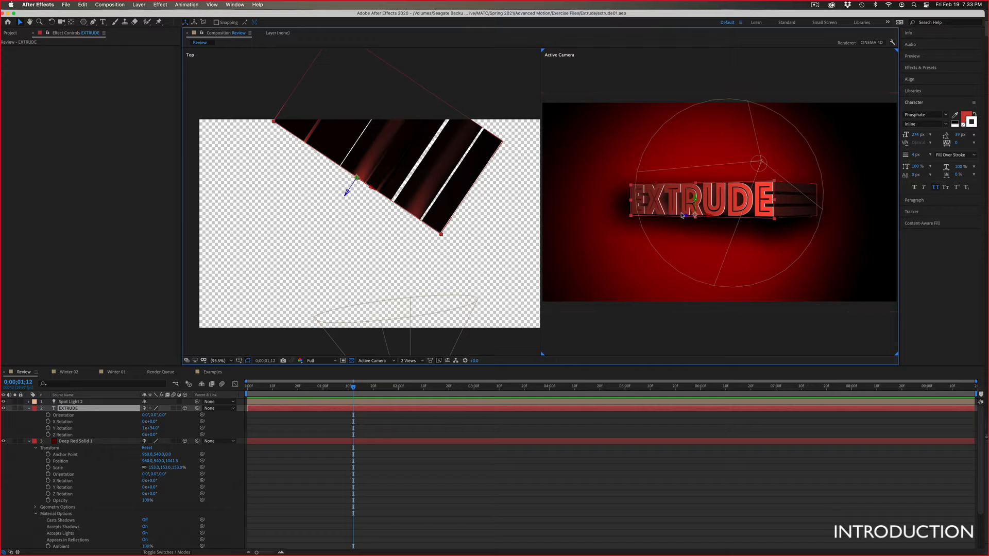
{"action": "left_click", "coordinate": [460, 182]}
{"action": "scroll", "coordinate": [394, 203], "scroll_direction": "down", "scroll_amount": 2}
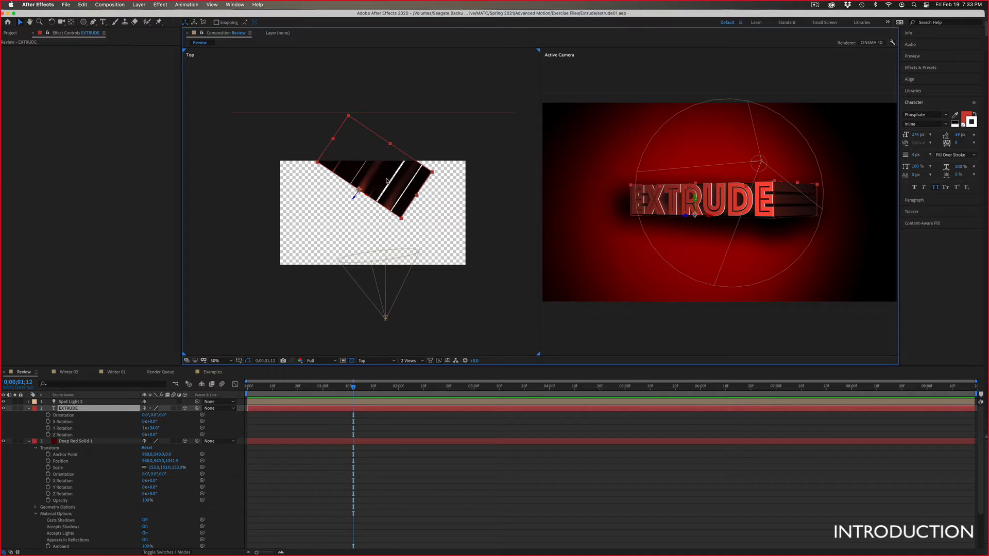
{"action": "left_click", "coordinate": [80, 408]}
{"action": "key", "text": "s"}
{"action": "key", "text": "r"}
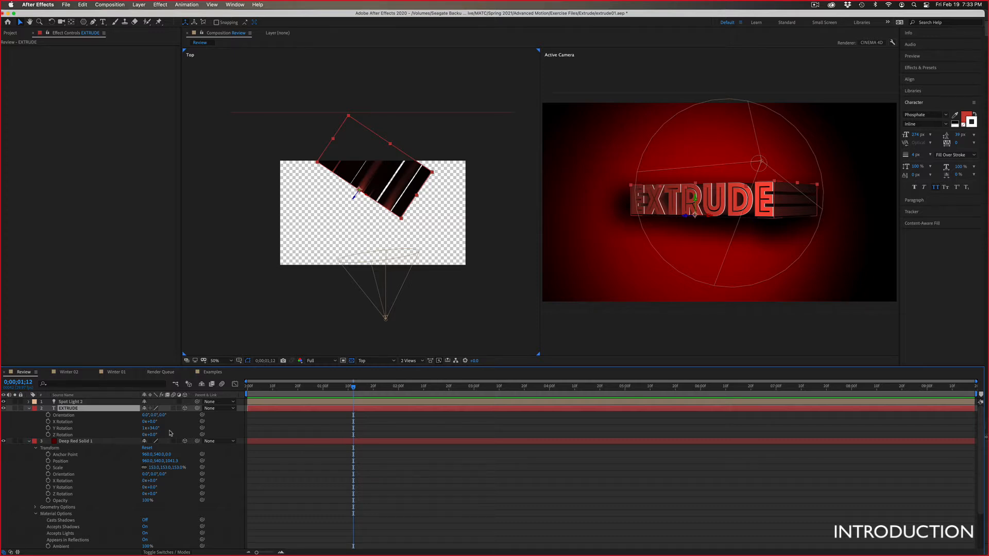
{"action": "left_click", "coordinate": [152, 428]}
{"action": "left_click_drag", "start_coordinate": [152, 428], "coordinate": [131, 435]}
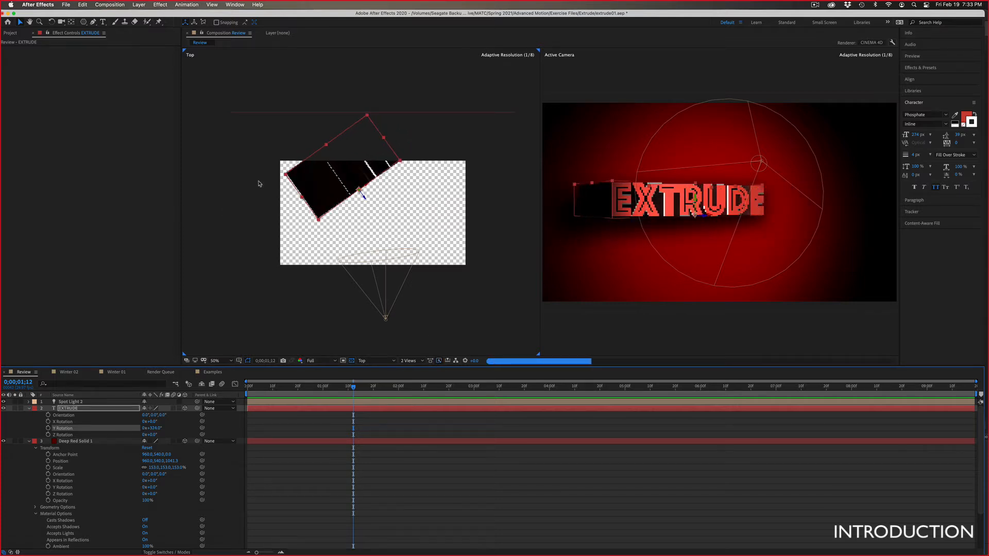
Step: Deselect the text and switch the Top view of the Review composition to Left
{"action": "left_click", "coordinate": [239, 206]}
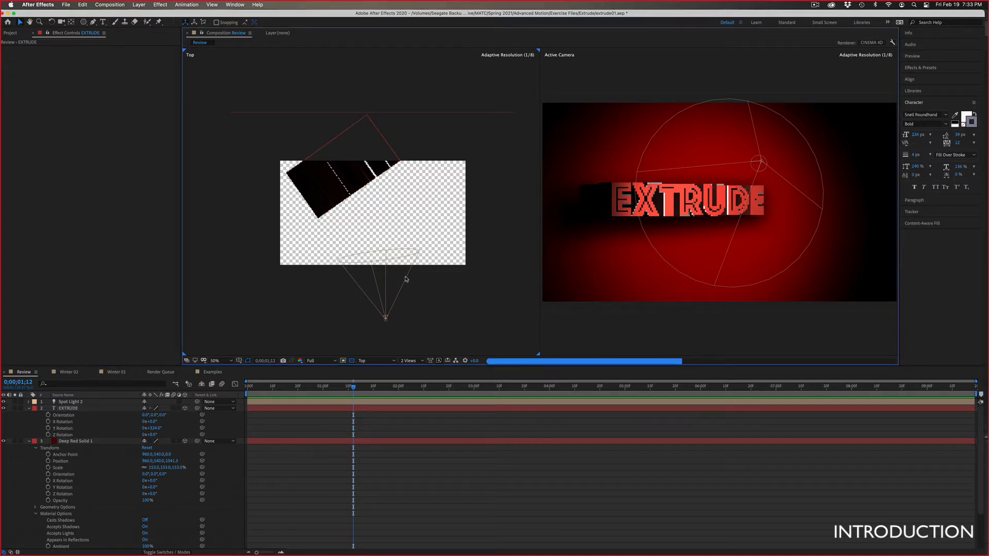
{"action": "left_click", "coordinate": [378, 360]}
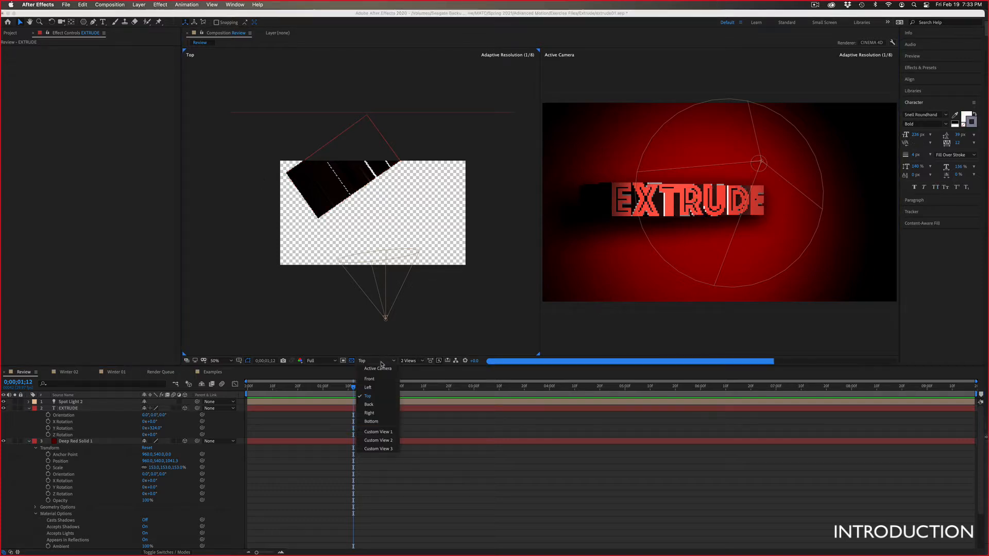
{"action": "left_click", "coordinate": [381, 387]}
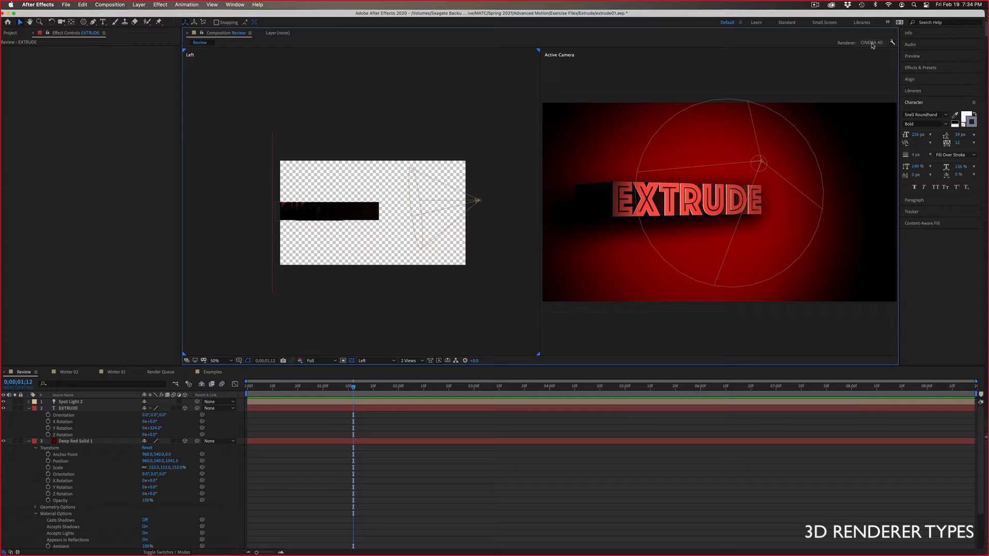
Step: Examine the 3D renderer types available for the Review composition without changing its CINEMA 4D renderer
{"action": "left_click", "coordinate": [872, 44]}
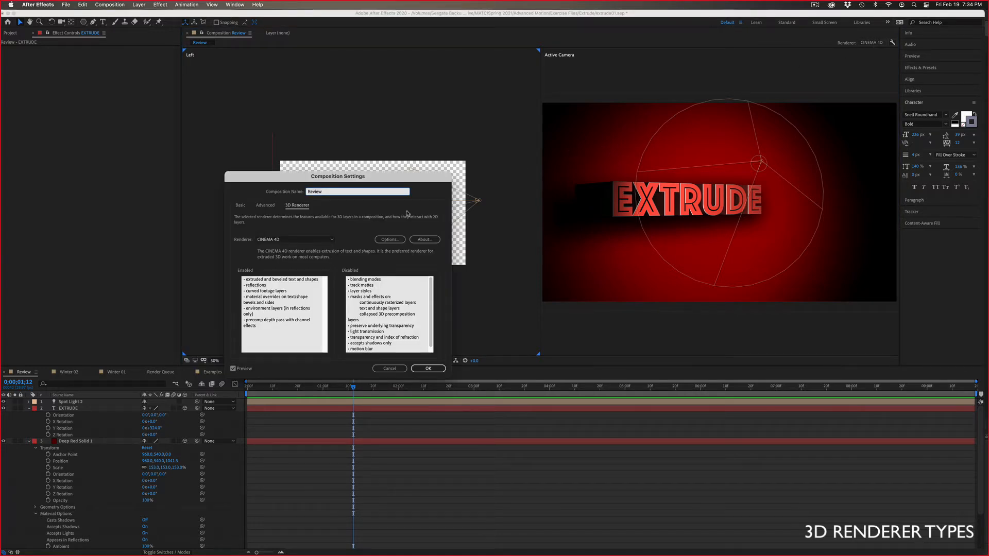
{"action": "left_click", "coordinate": [295, 240]}
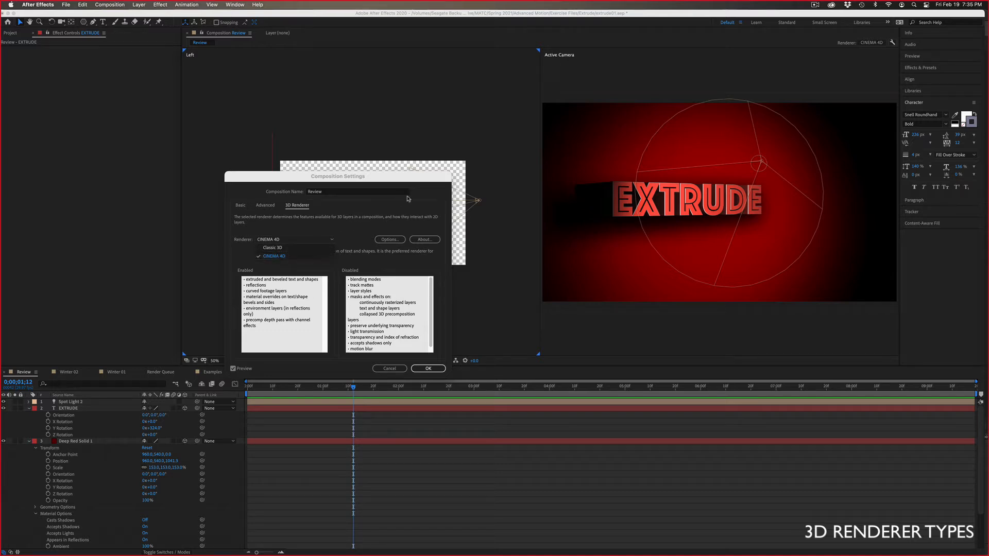
{"action": "left_click", "coordinate": [403, 368]}
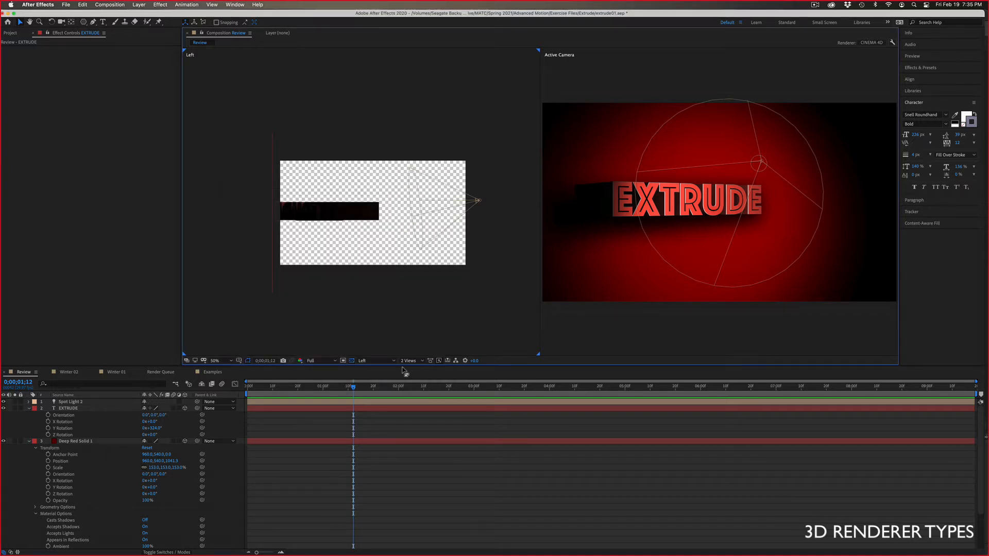
Step: Open the Winter 01 composition and make its Winter text layer a 3D layer
{"action": "left_click", "coordinate": [115, 373]}
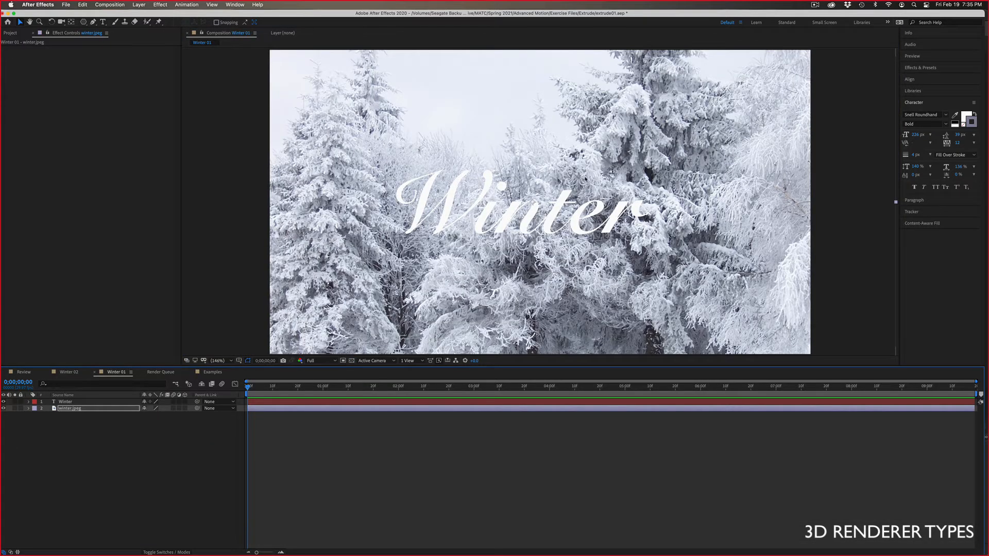
{"action": "left_click", "coordinate": [864, 53]}
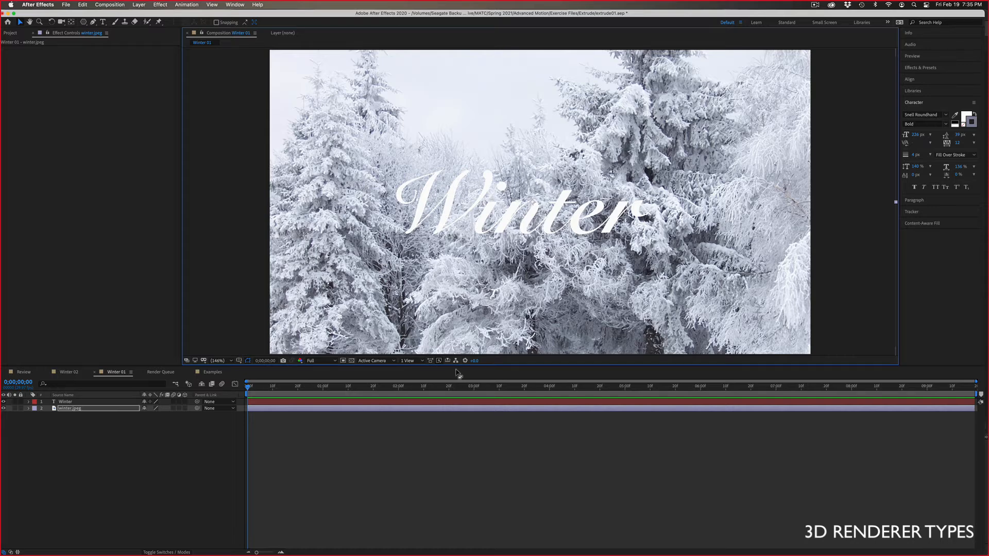
{"action": "left_click", "coordinate": [106, 402]}
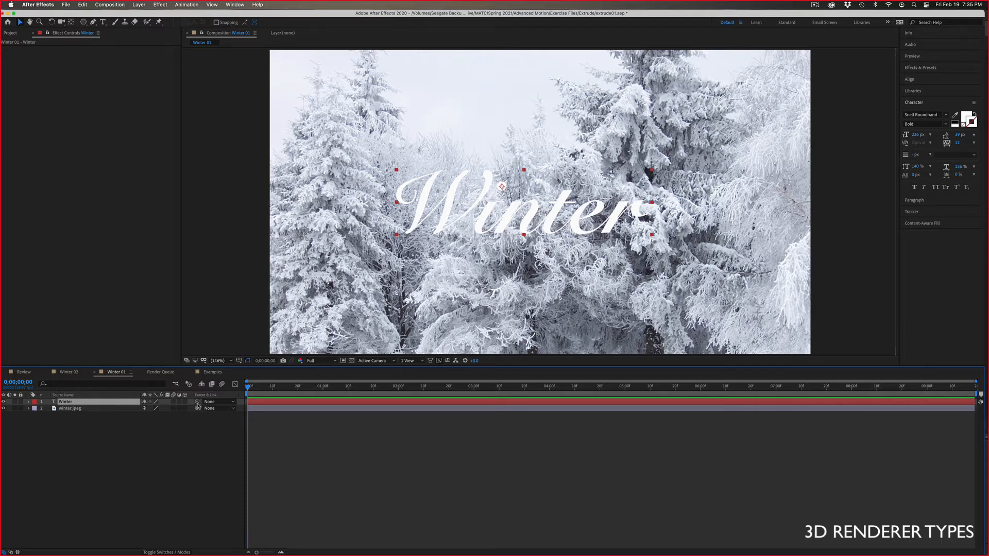
{"action": "left_click", "coordinate": [186, 402]}
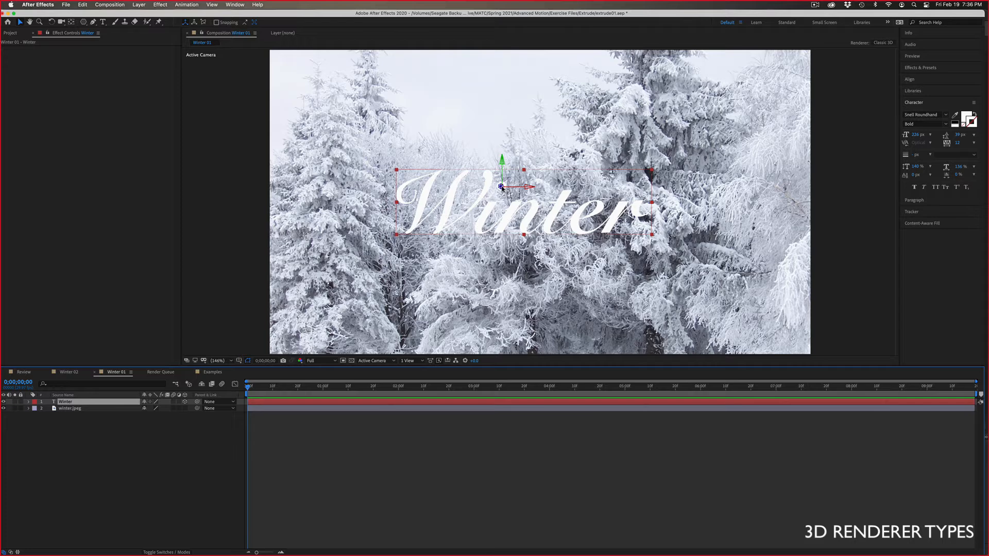
Step: Move the Winter text slightly back along the Z axis and show the composition in 2 Views
{"action": "left_click_drag", "start_coordinate": [501, 187], "coordinate": [527, 161]}
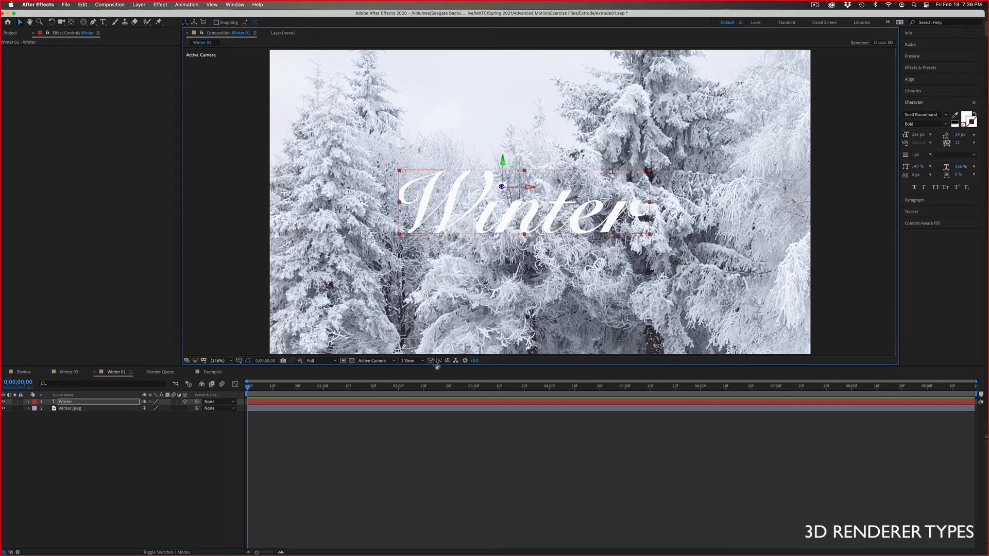
{"action": "left_click", "coordinate": [408, 361]}
{"action": "left_click", "coordinate": [419, 379]}
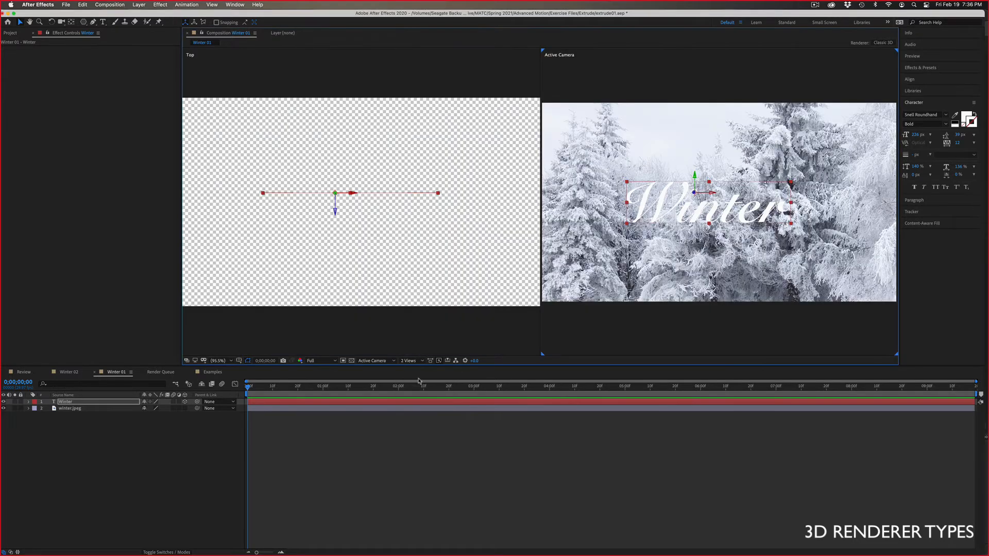
{"action": "left_click", "coordinate": [411, 236]}
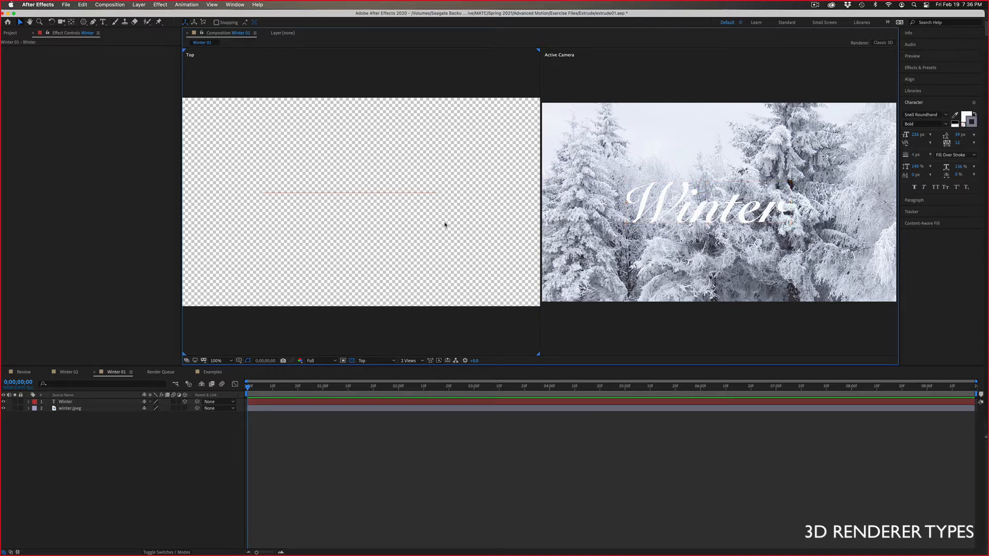
Step: Reveal the Winter text layer's rotation properties and set its Y Rotation to 15°
{"action": "left_click", "coordinate": [398, 194]}
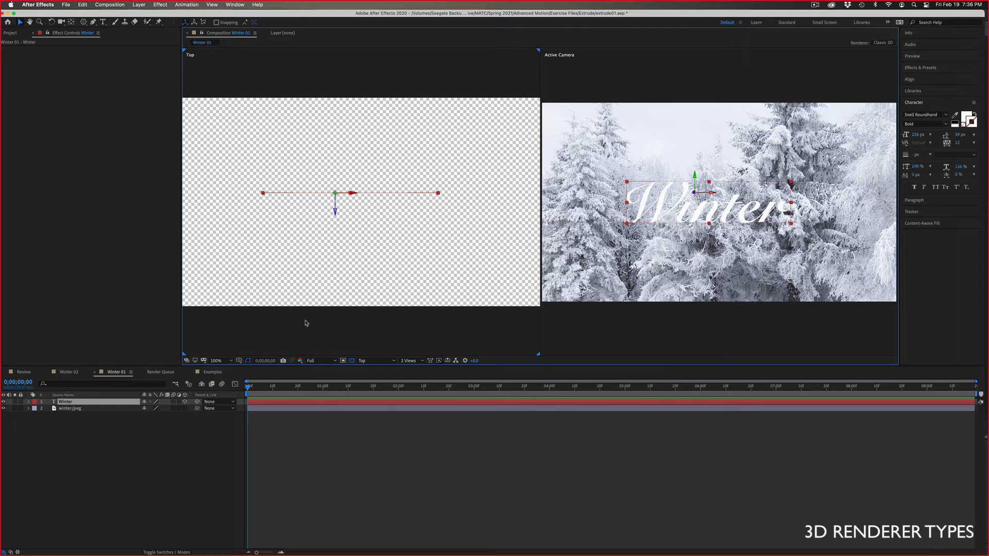
{"action": "key", "text": "r"}
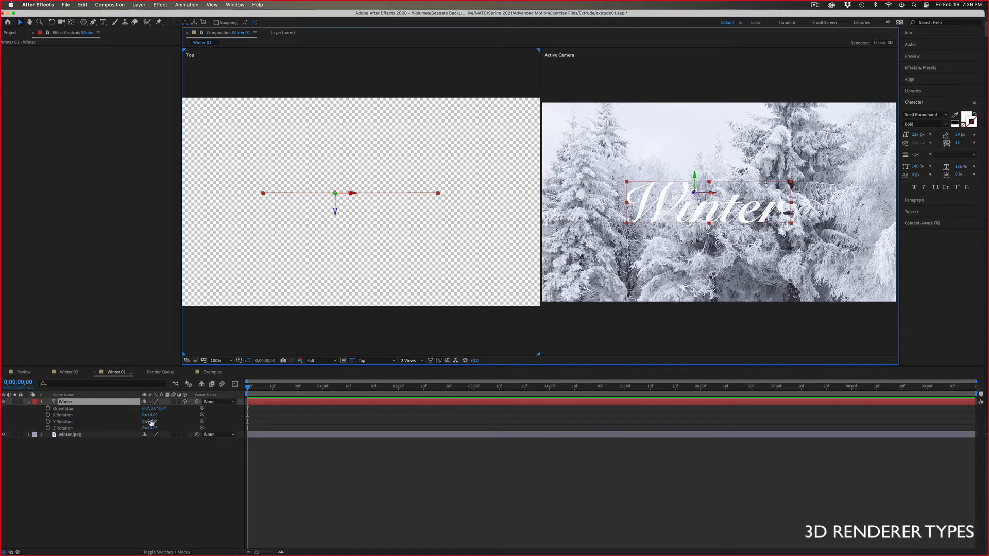
{"action": "left_click_drag", "start_coordinate": [149, 421], "coordinate": [158, 421]}
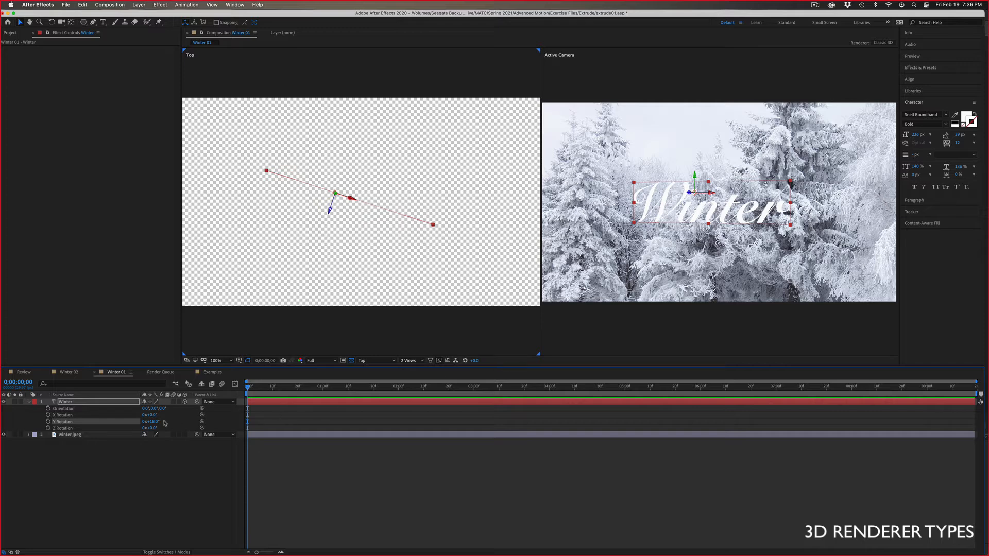
{"action": "mouse_move", "coordinate": [155, 423]}
{"action": "left_mouse_down"}
{"action": "mouse_move", "coordinate": [133, 420]}
{"action": "mouse_move", "coordinate": [151, 416]}
{"action": "left_mouse_up"}
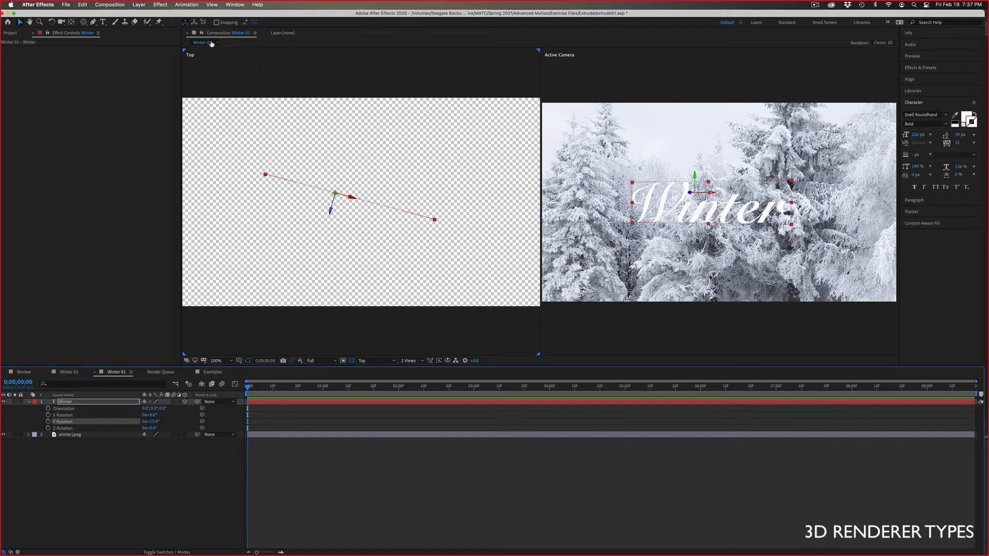
Step: Add a new light to the Winter 01 composition, trying the Parallel type before choosing Spot, with Casts Shadows enabled
{"action": "left_click", "coordinate": [143, 5]}
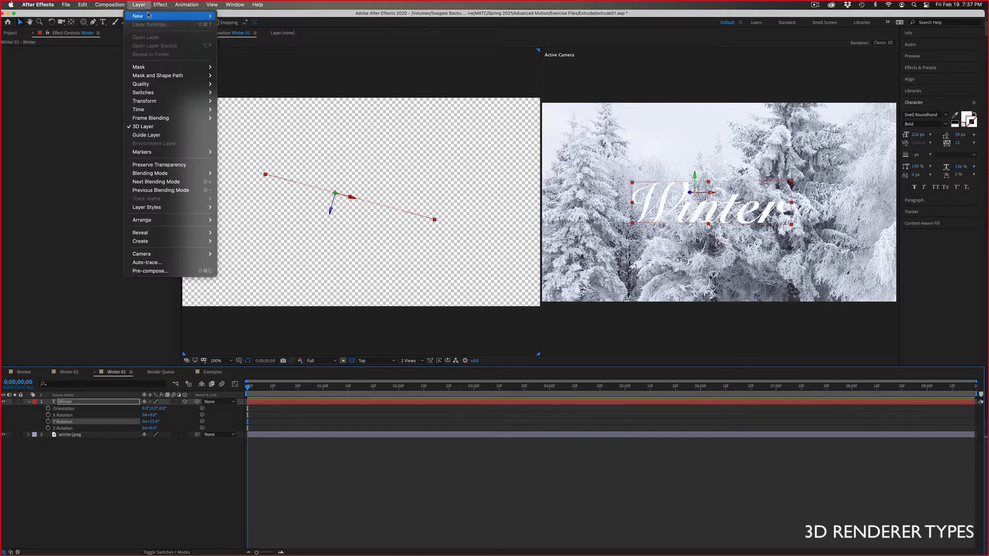
{"action": "mouse_move", "coordinate": [148, 16]}
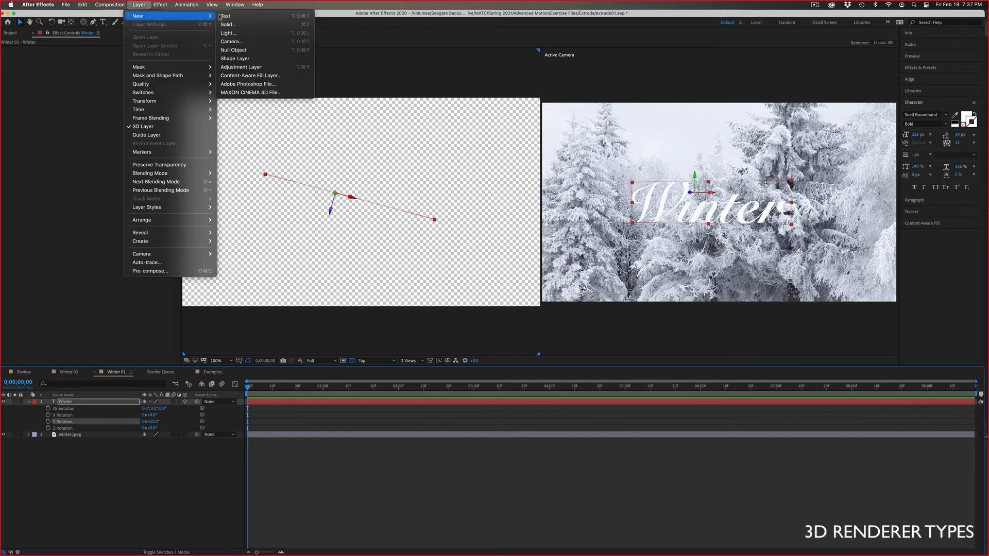
{"action": "left_click", "coordinate": [258, 33]}
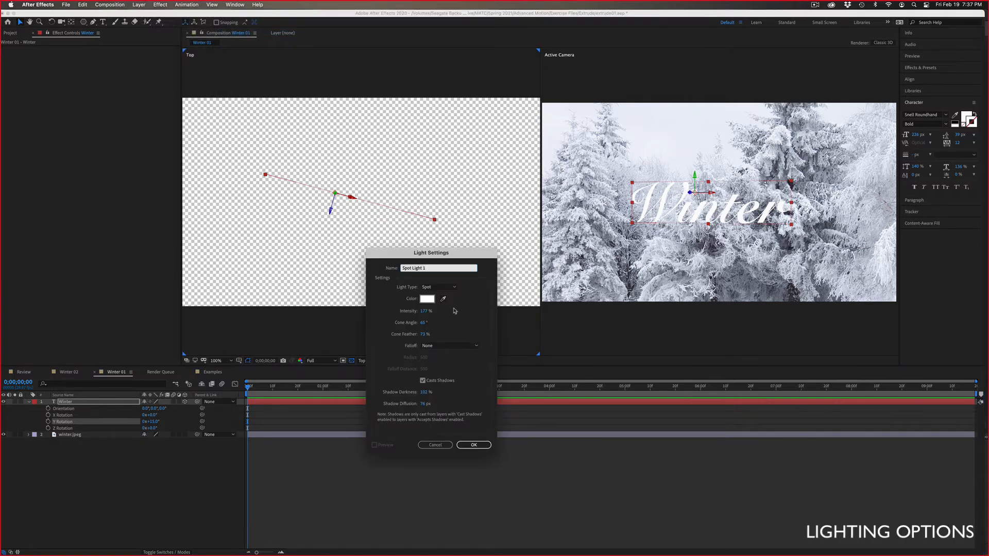
{"action": "left_click", "coordinate": [433, 288]}
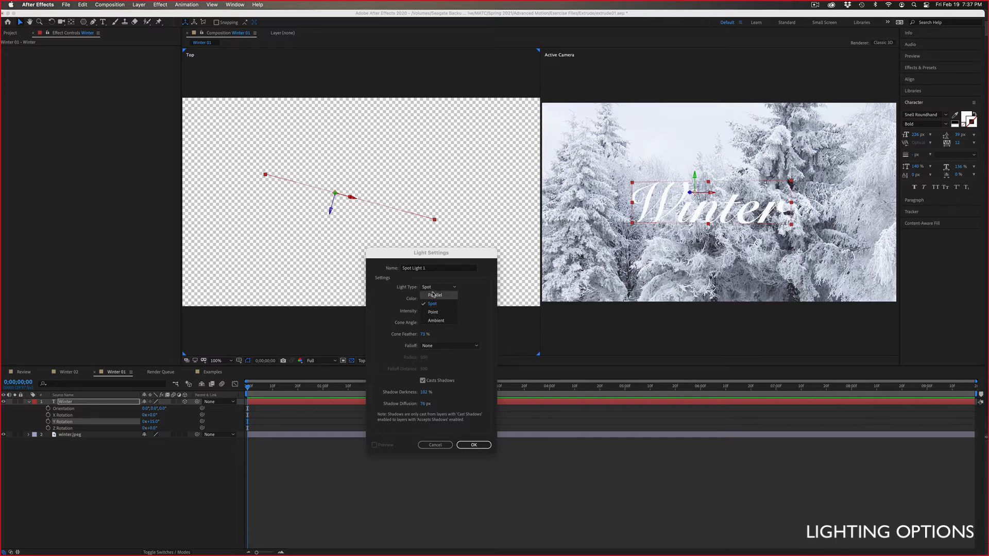
{"action": "left_click", "coordinate": [432, 295]}
{"action": "left_click", "coordinate": [436, 289]}
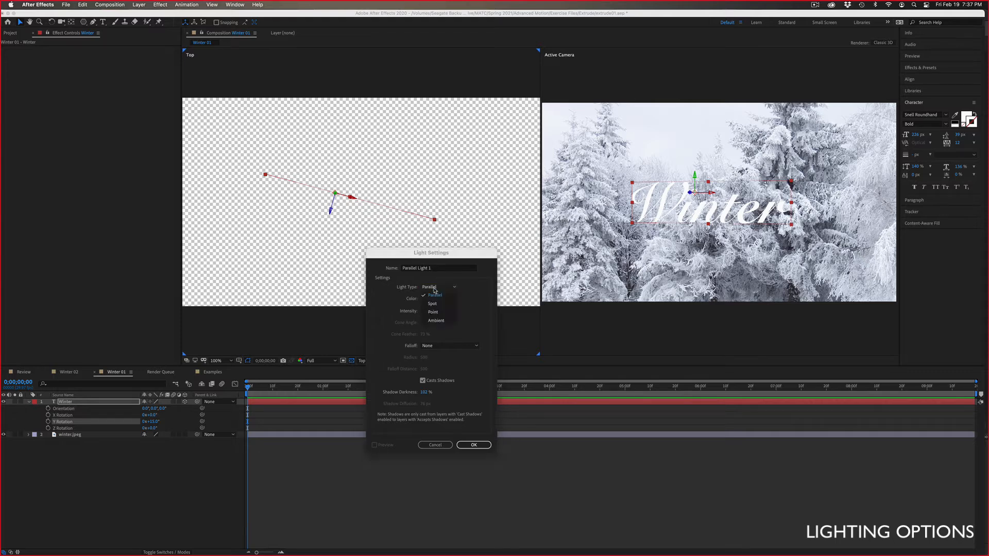
{"action": "left_click", "coordinate": [432, 304]}
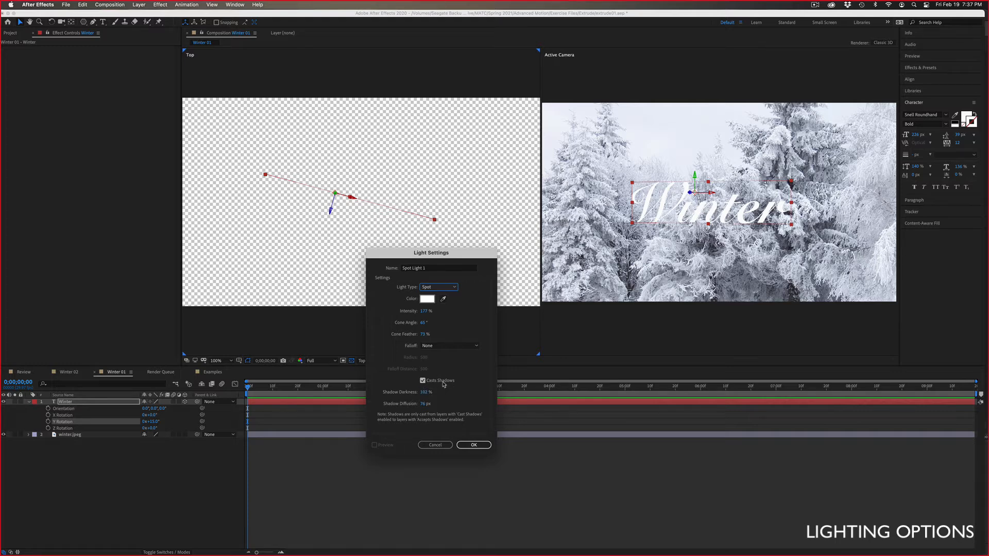
{"action": "left_click", "coordinate": [473, 444]}
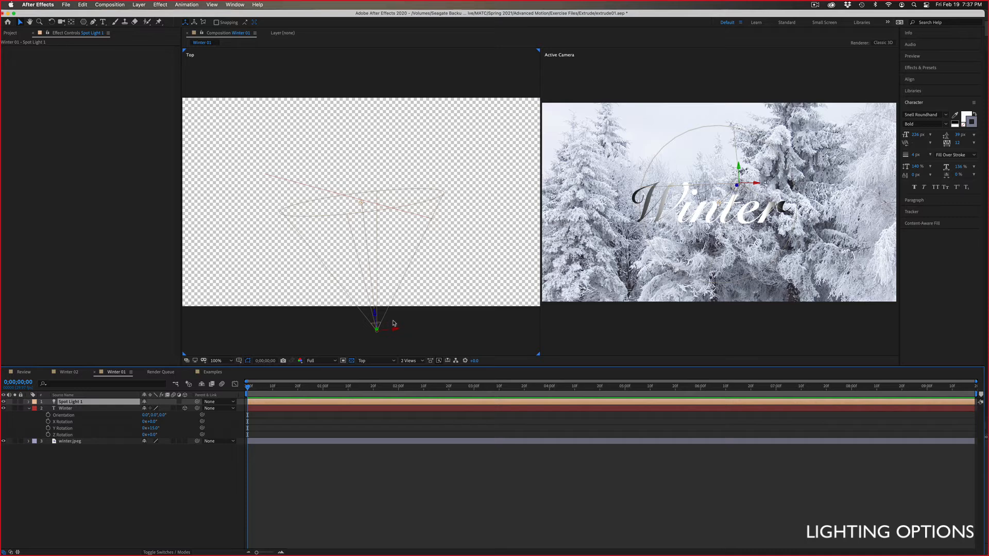
Step: Turn off the Top view's transparency grid and shift the spot light's point of interest slightly to the left
{"action": "left_click", "coordinate": [379, 332]}
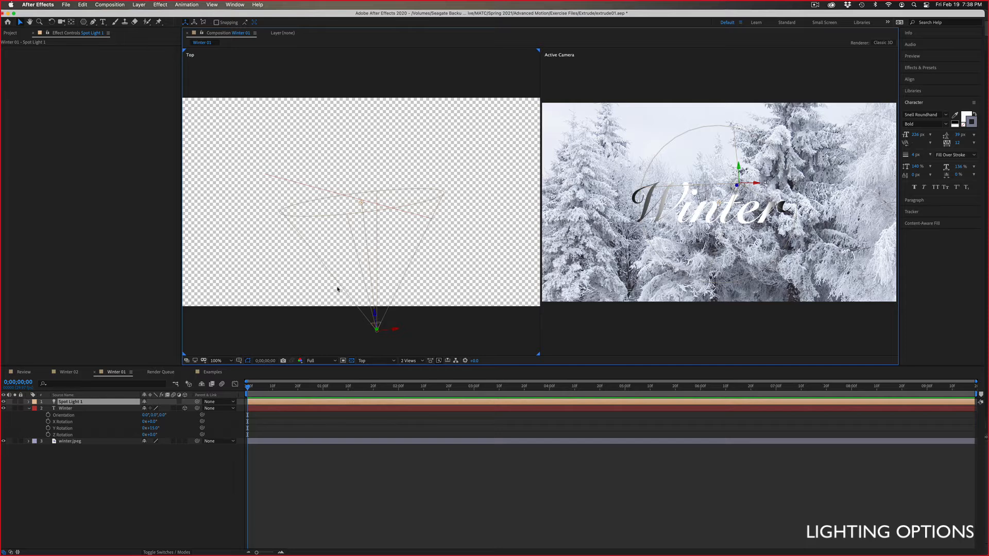
{"action": "left_click", "coordinate": [351, 360]}
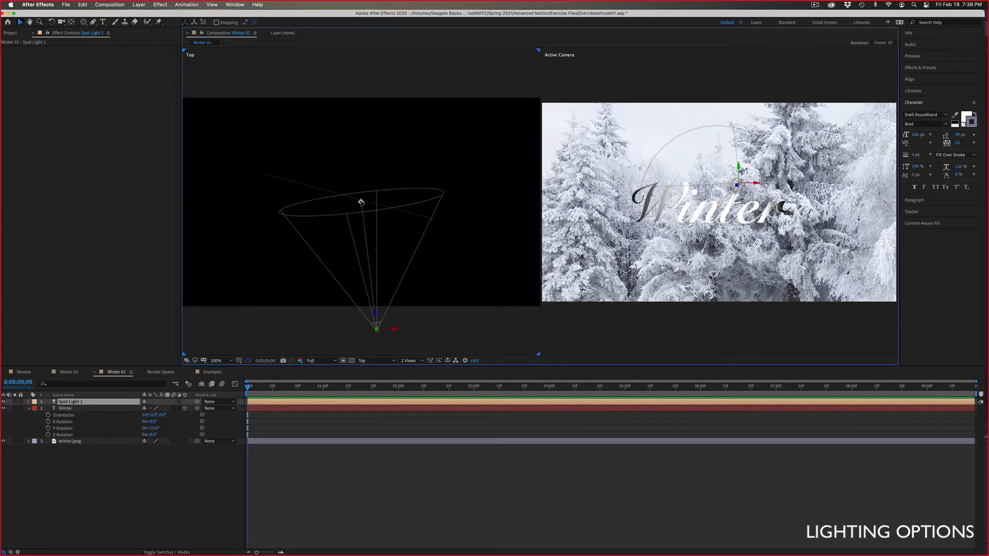
{"action": "mouse_move", "coordinate": [361, 201]}
{"action": "left_mouse_down"}
{"action": "mouse_move", "coordinate": [379, 203]}
{"action": "mouse_move", "coordinate": [306, 196]}
{"action": "mouse_move", "coordinate": [351, 199]}
{"action": "left_mouse_up"}
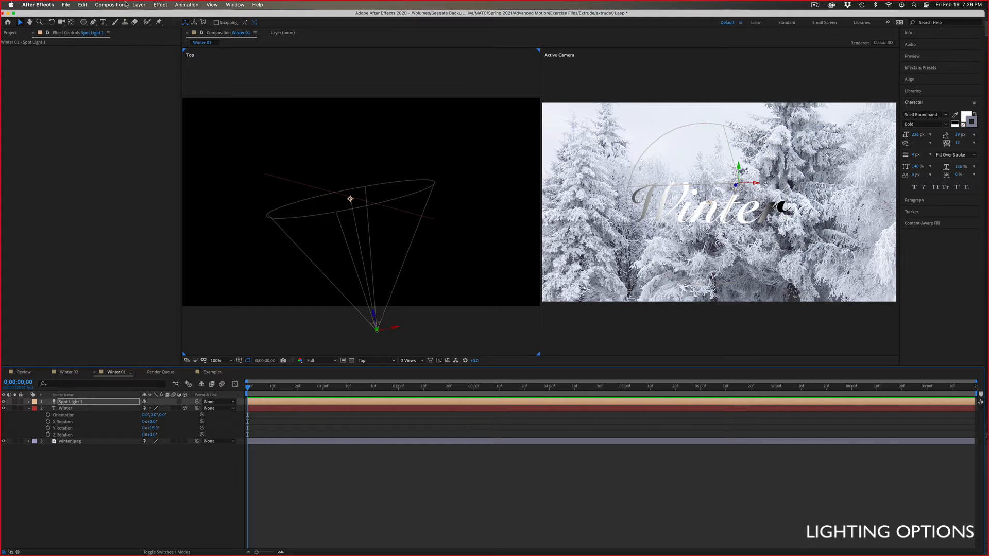
Step: Reopen the spot light's settings and narrow its Cone Angle to 60°
{"action": "left_click", "coordinate": [139, 5]}
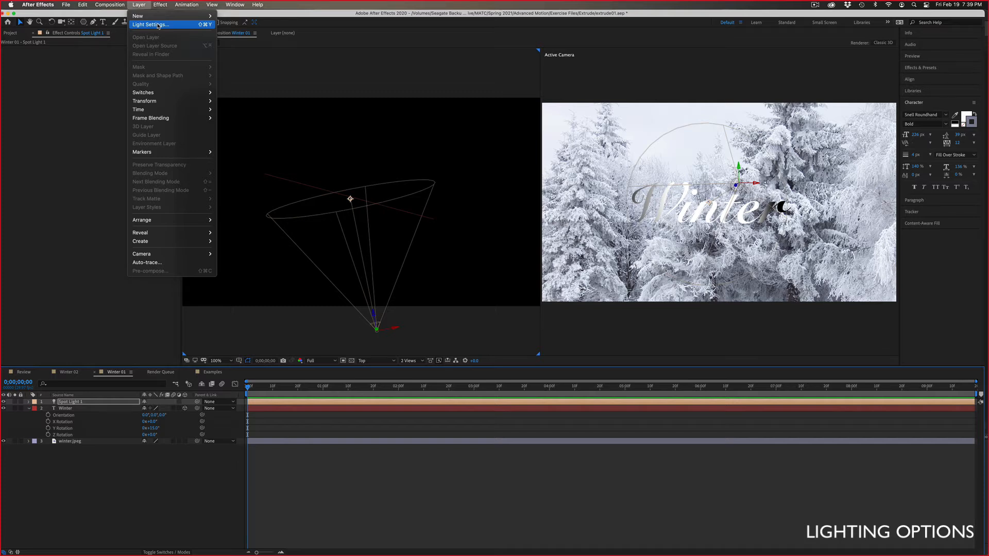
{"action": "left_click", "coordinate": [158, 25]}
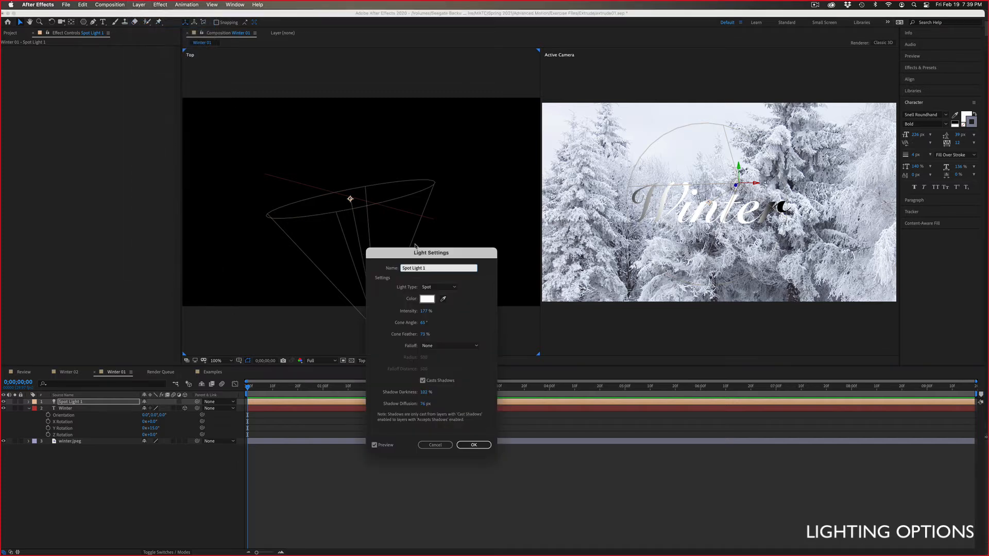
{"action": "left_click_drag", "start_coordinate": [413, 253], "coordinate": [493, 240]}
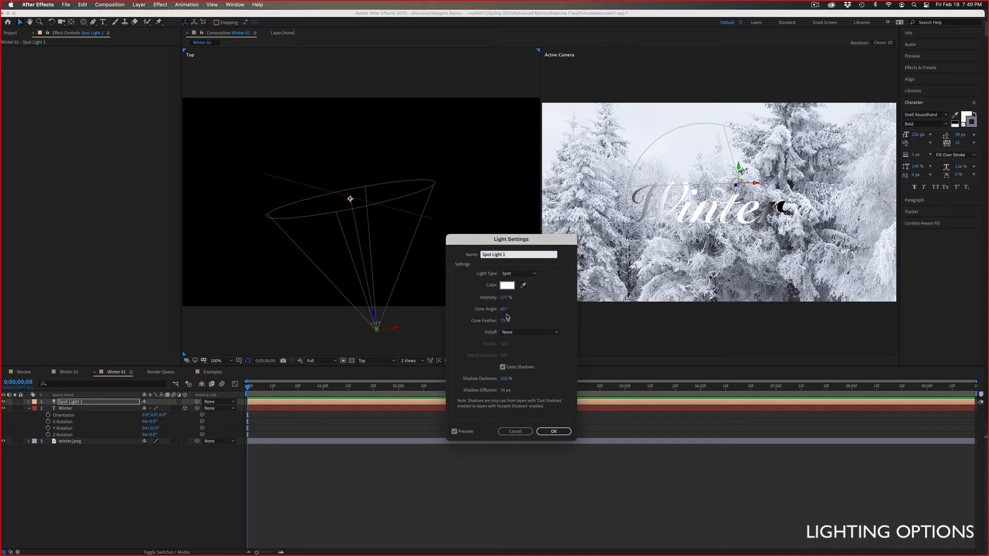
{"action": "mouse_move", "coordinate": [502, 309]}
{"action": "left_mouse_down"}
{"action": "mouse_move", "coordinate": [512, 309]}
{"action": "mouse_move", "coordinate": [501, 308]}
{"action": "left_mouse_up"}
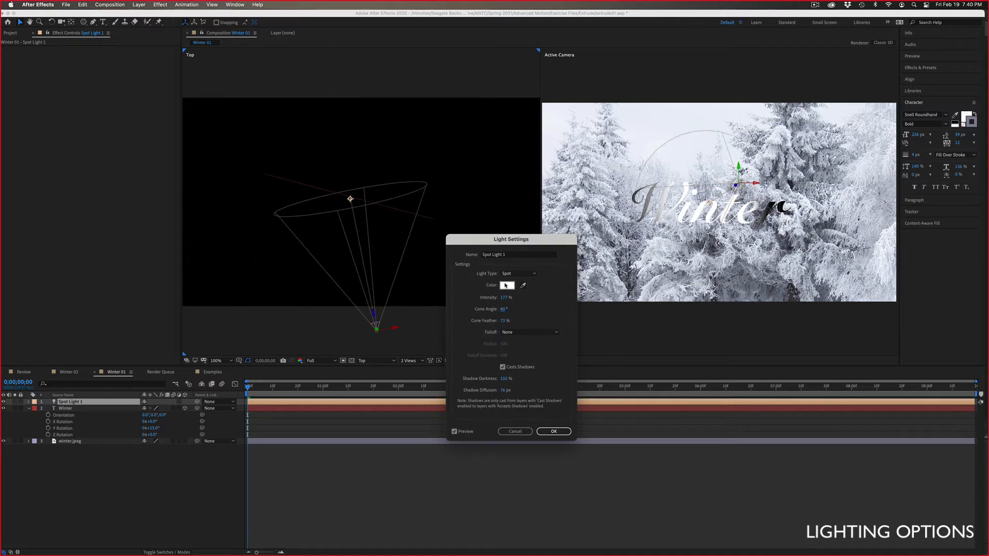
Step: Change the spot light's color from white to a light blue with a hue of 195° and apply the light settings
{"action": "left_click", "coordinate": [507, 285]}
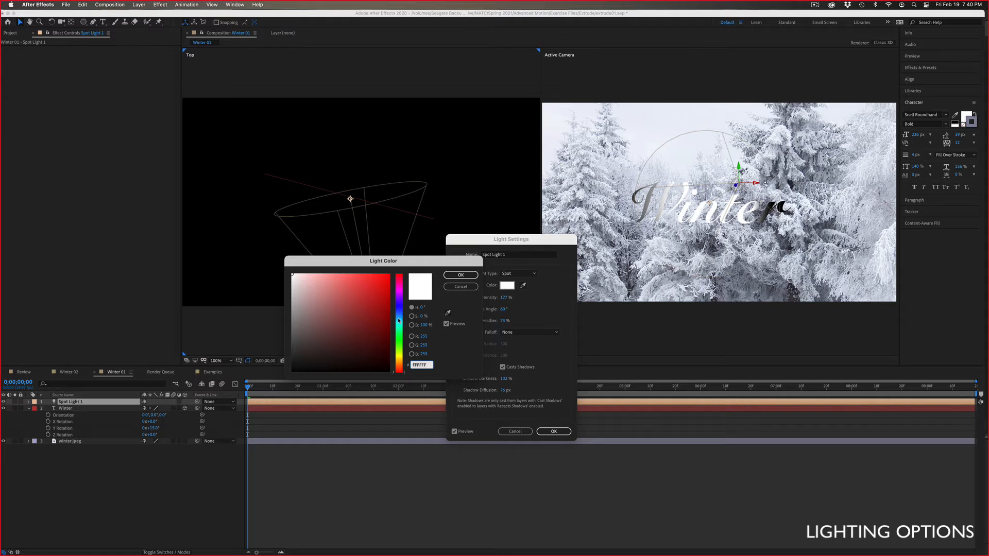
{"action": "left_click", "coordinate": [399, 318]}
{"action": "left_click", "coordinate": [380, 285]}
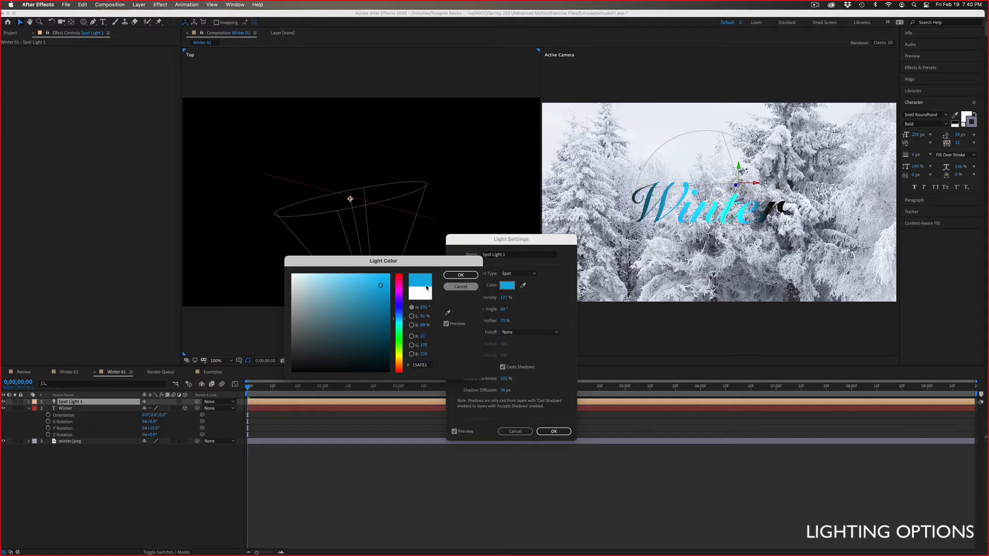
{"action": "left_click", "coordinate": [369, 280]}
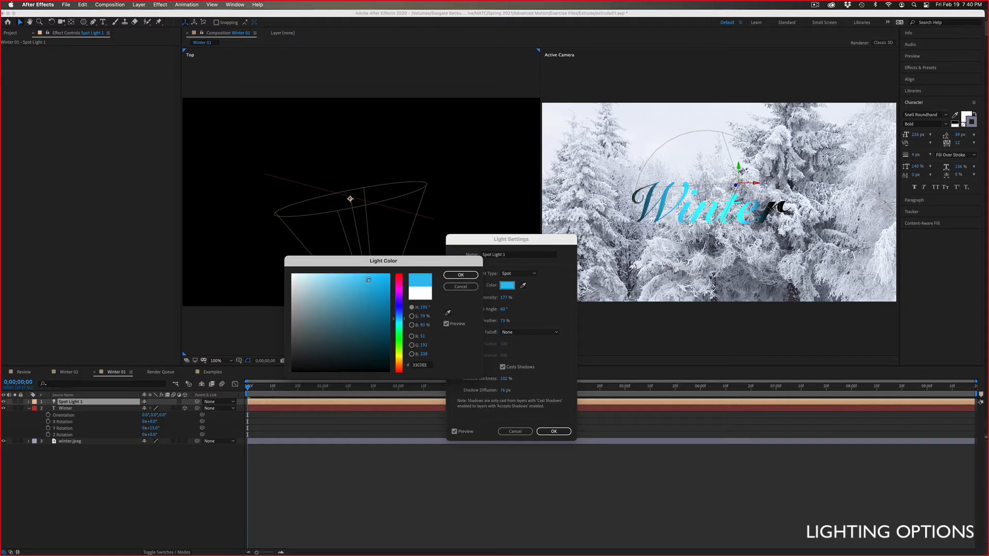
{"action": "left_click", "coordinate": [460, 274]}
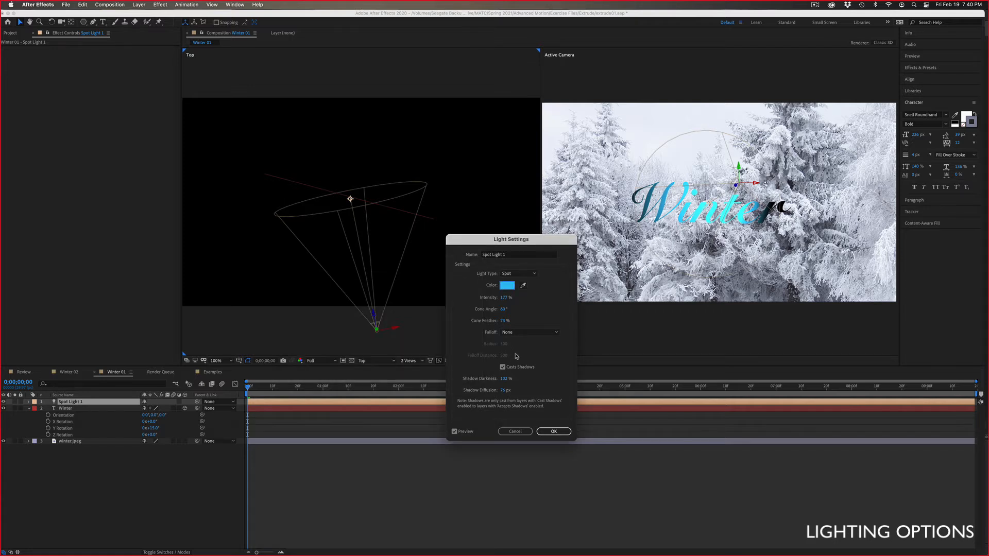
{"action": "left_click", "coordinate": [550, 431]}
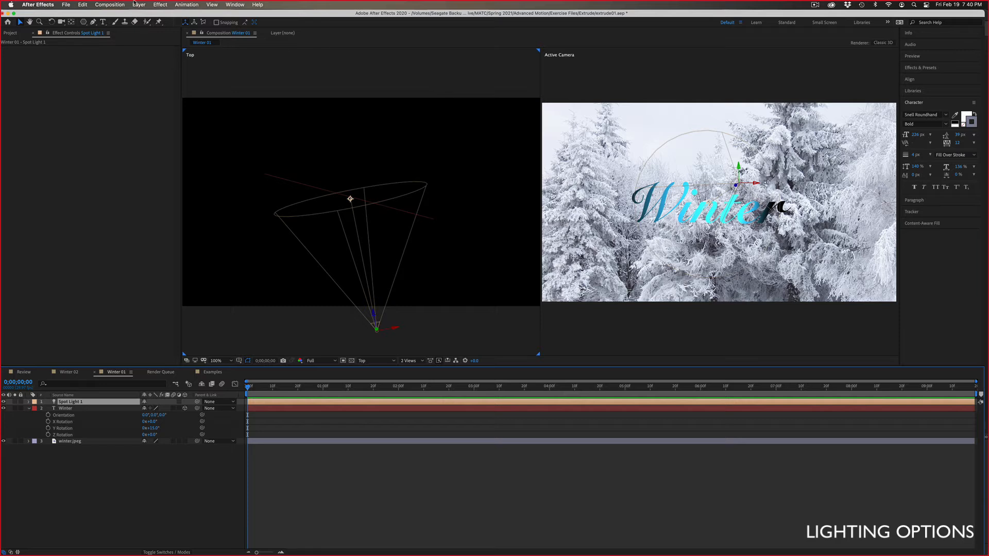
Step: Create a new blue solid layer at 1920 x 1080 px in the Winter 01 composition
{"action": "left_click", "coordinate": [138, 4]}
{"action": "mouse_move", "coordinate": [137, 16]}
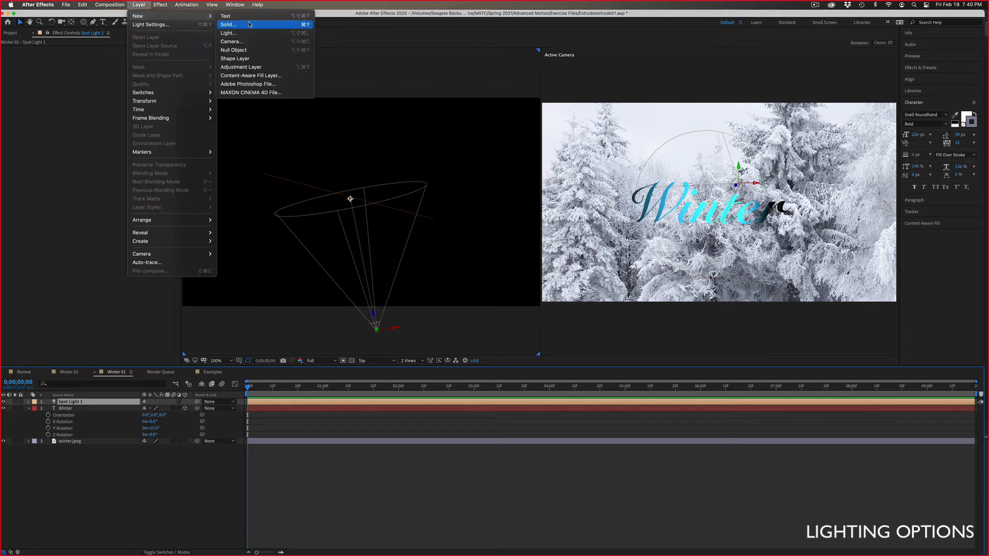
{"action": "left_click", "coordinate": [249, 24]}
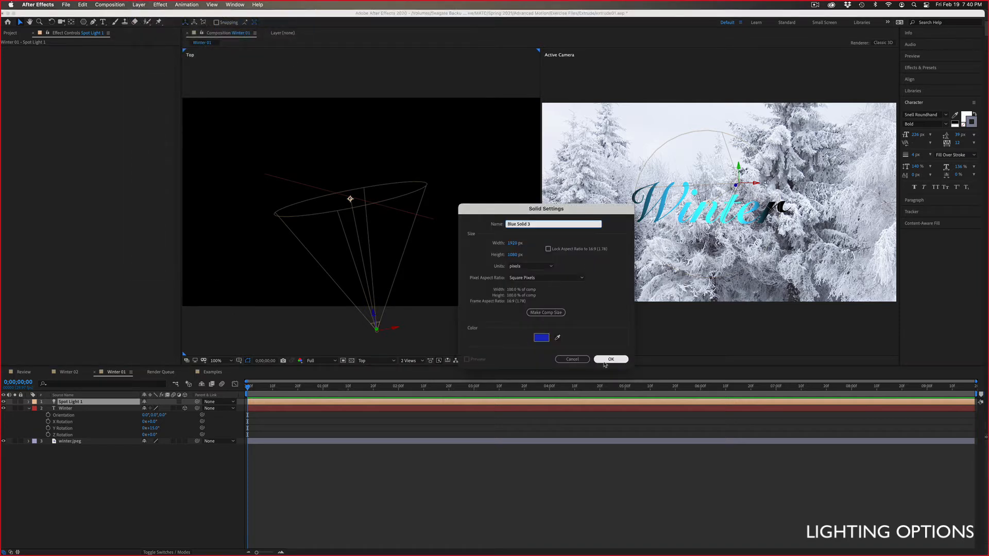
{"action": "left_click", "coordinate": [605, 362]}
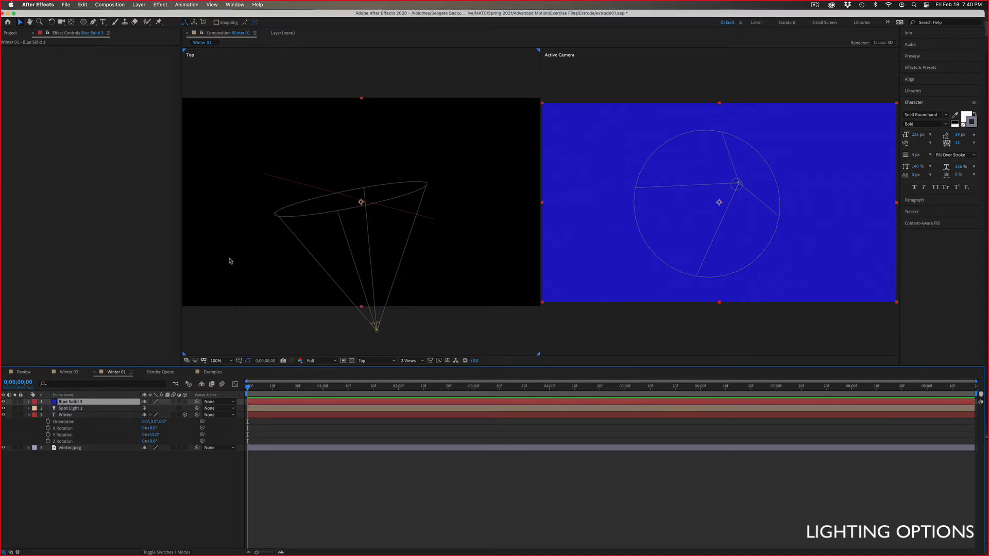
Step: Make the blue solid a 3D layer and push it back along the Z axis in the Top view, behind the Winter text
{"action": "left_click", "coordinate": [186, 401]}
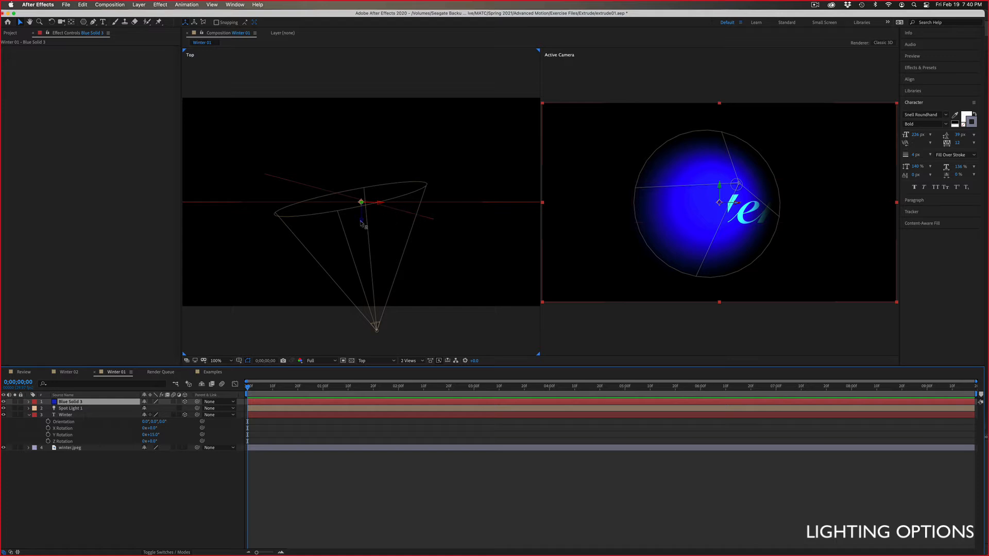
{"action": "left_click", "coordinate": [483, 206]}
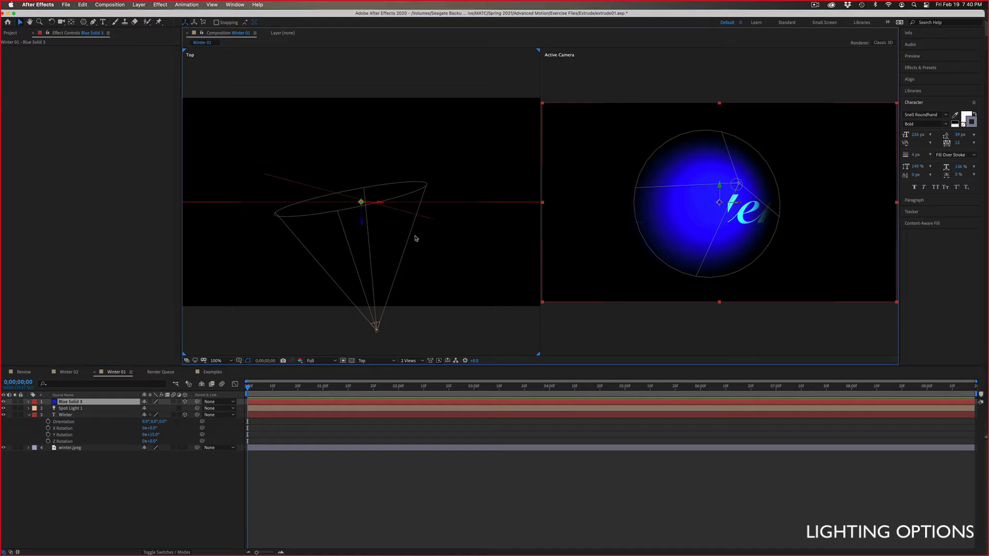
{"action": "left_click", "coordinate": [76, 402]}
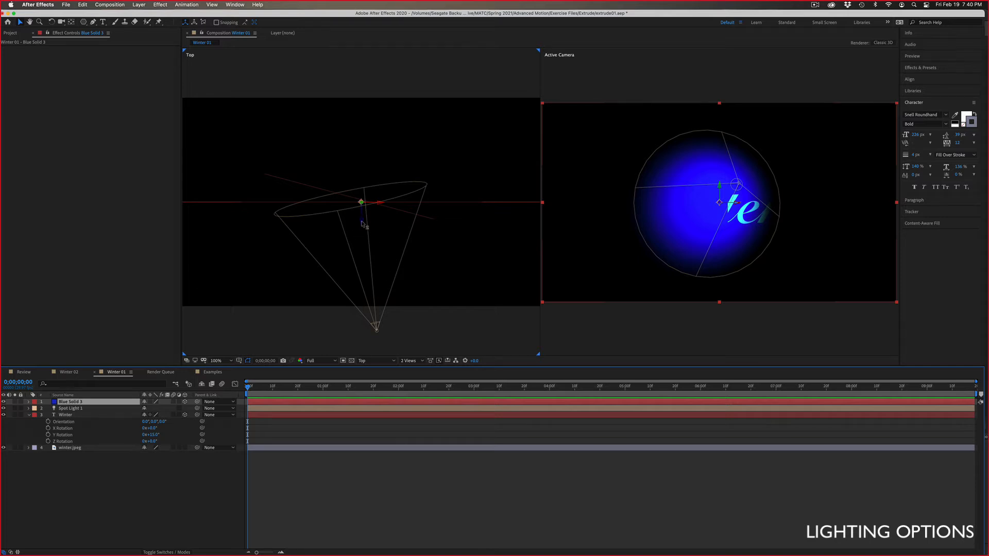
{"action": "left_click_drag", "start_coordinate": [362, 224], "coordinate": [361, 51]}
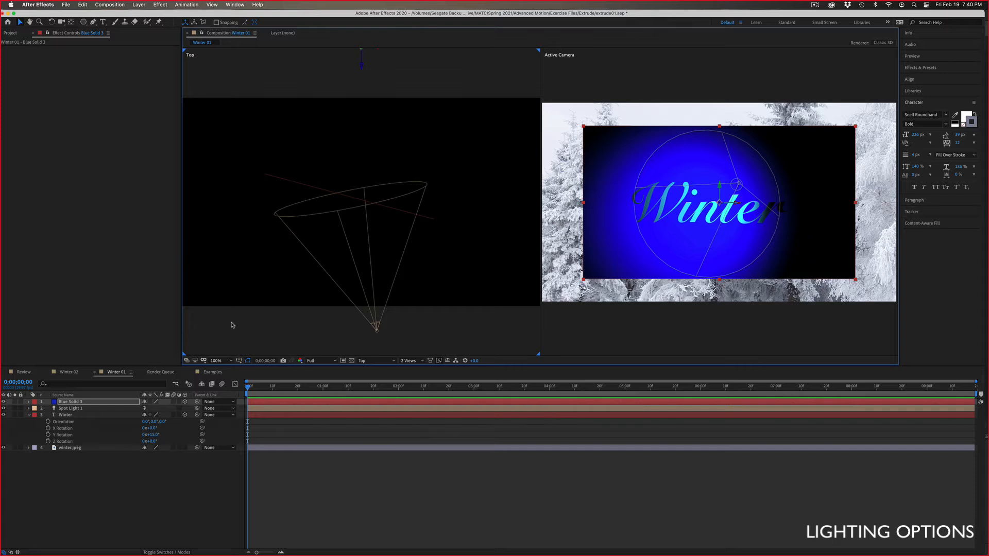
Step: Scale the blue solid up to 152% so it fills the frame, and collapse its properties
{"action": "key", "text": "s"}
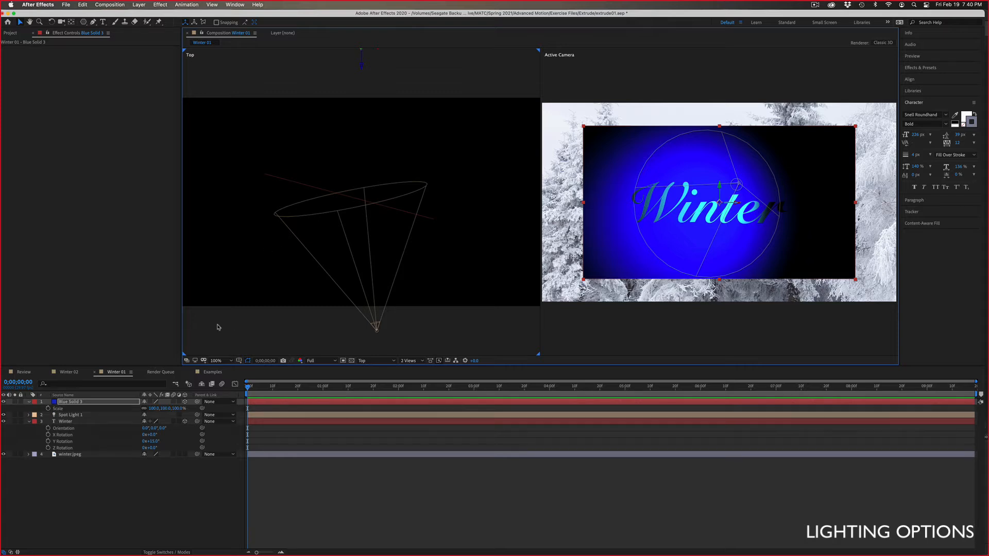
{"action": "left_click_drag", "start_coordinate": [150, 408], "coordinate": [166, 407]}
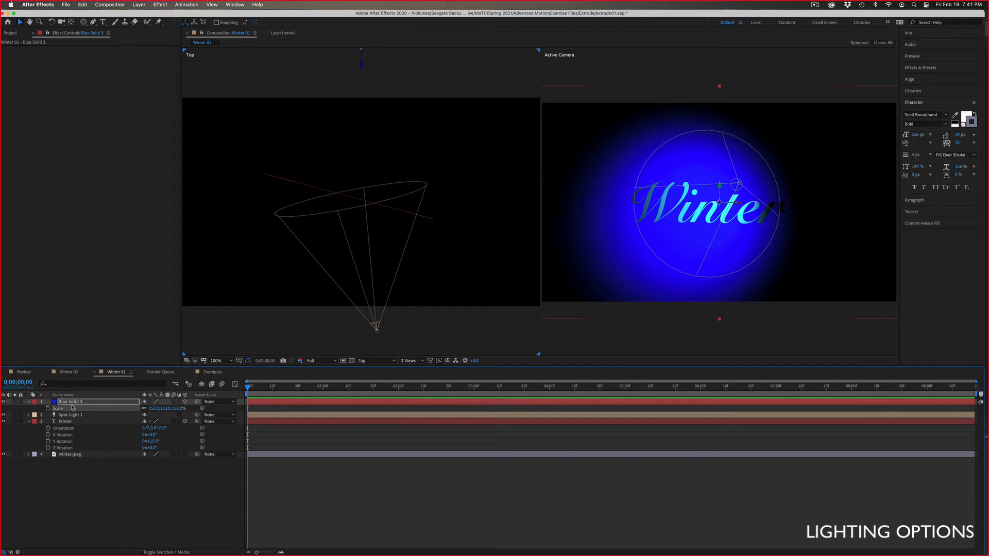
{"action": "left_click", "coordinate": [29, 402]}
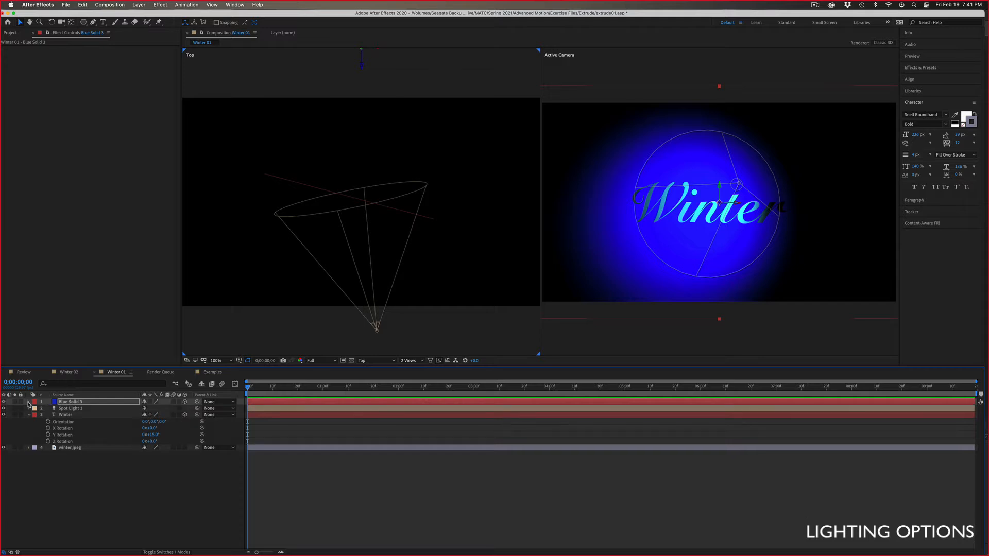
Step: Examine the blue solid's Material Options for its shadow and light settings
{"action": "left_click", "coordinate": [29, 403]}
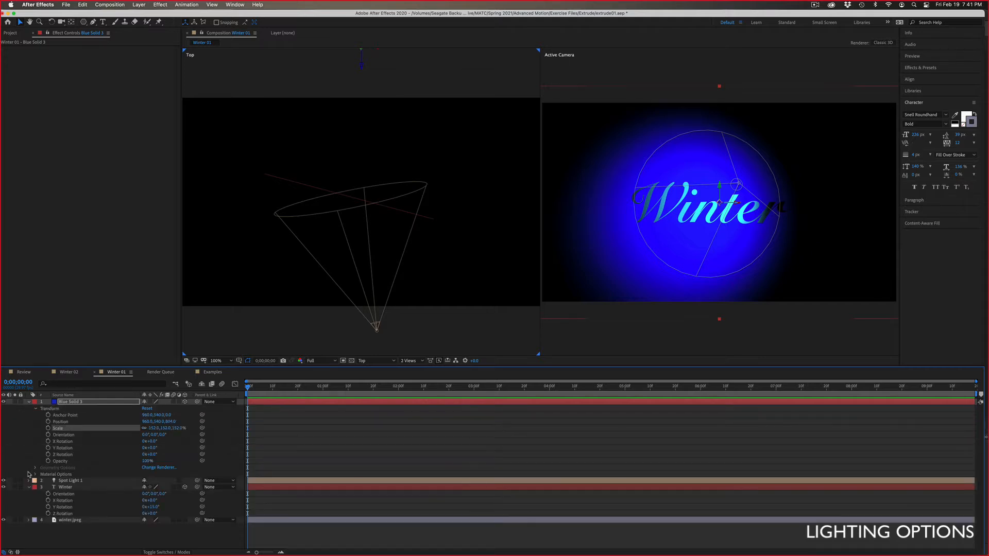
{"action": "left_click", "coordinate": [35, 474]}
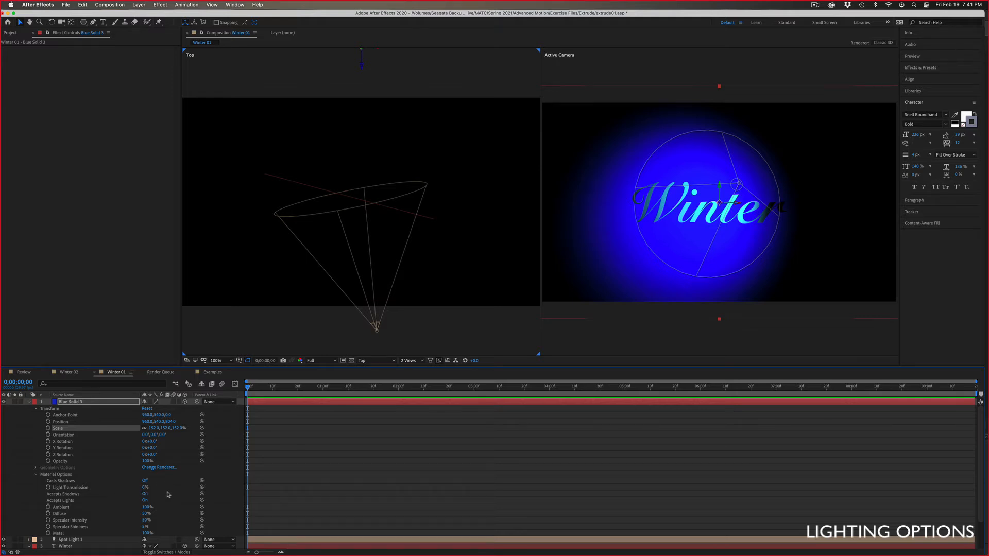
{"action": "left_click", "coordinate": [29, 402]}
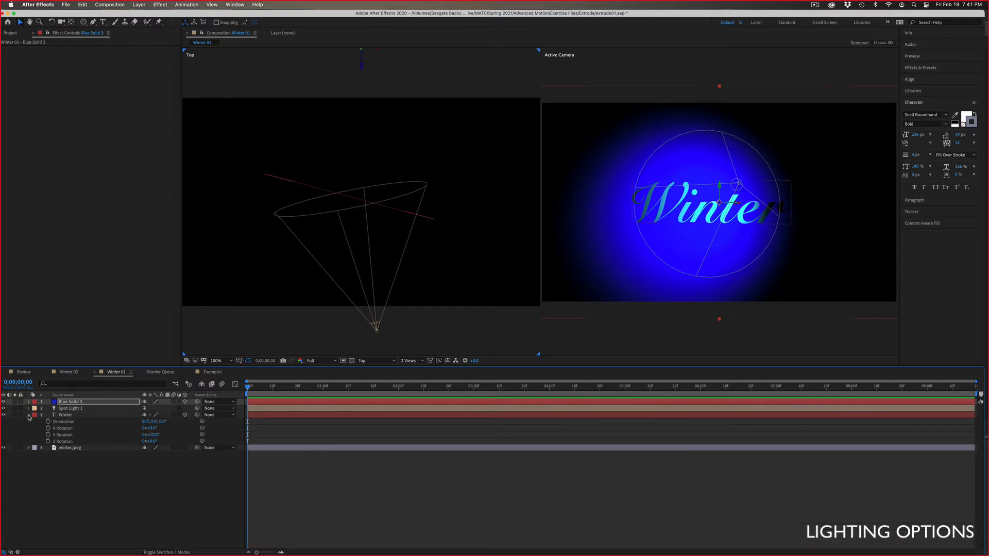
Step: Reveal the Winter text layer's Material Options and set Casts Shadows to On
{"action": "left_click", "coordinate": [28, 415]}
{"action": "left_click", "coordinate": [28, 415]}
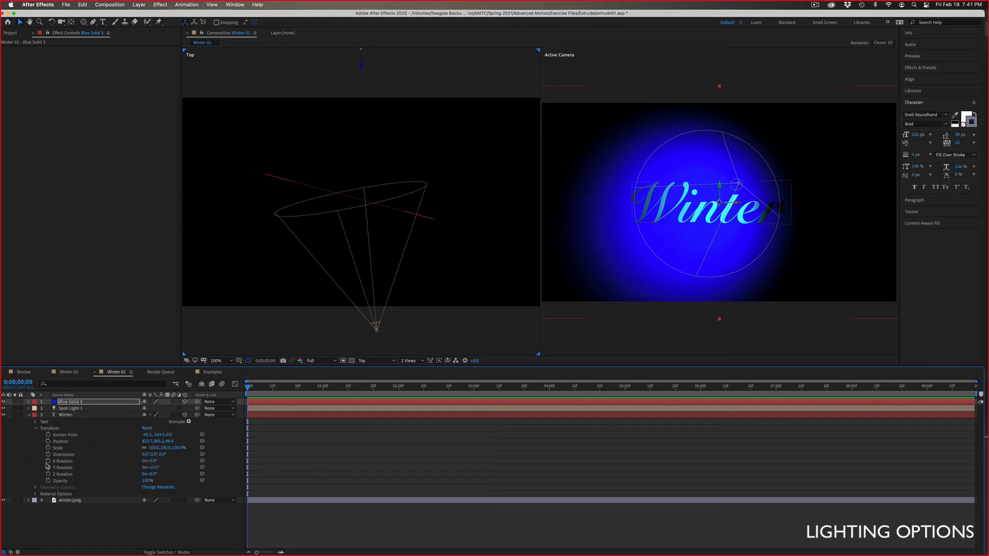
{"action": "left_click", "coordinate": [35, 494]}
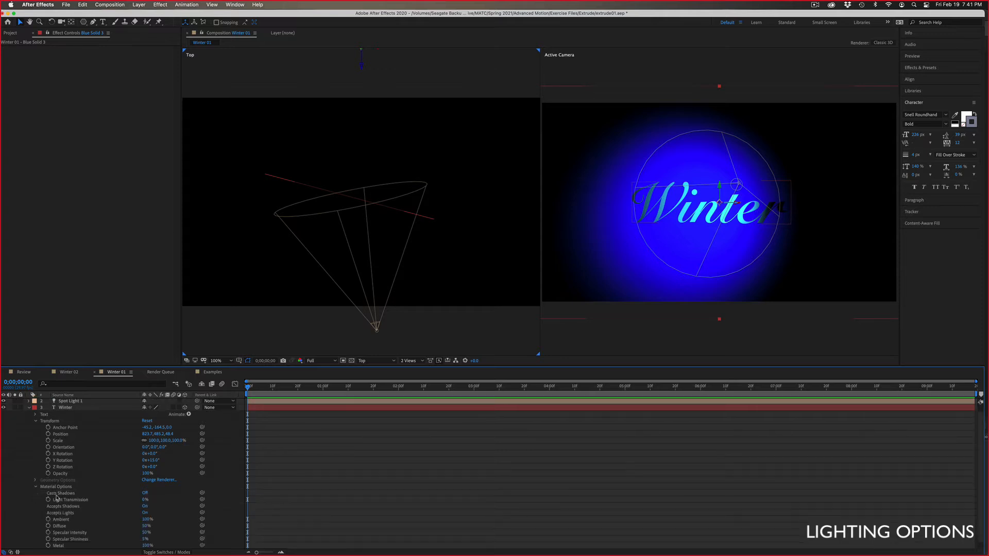
{"action": "left_click", "coordinate": [145, 492]}
{"action": "left_click", "coordinate": [145, 493]}
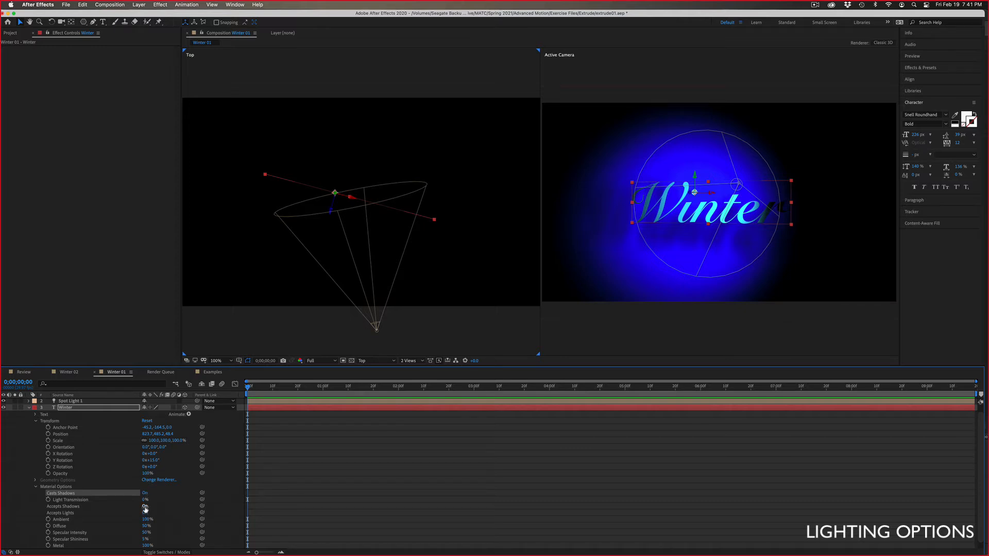
Step: Cycle the Winter text's Accepts Shadows option through Only and On, finishing with it set to Off
{"action": "left_click", "coordinate": [145, 508]}
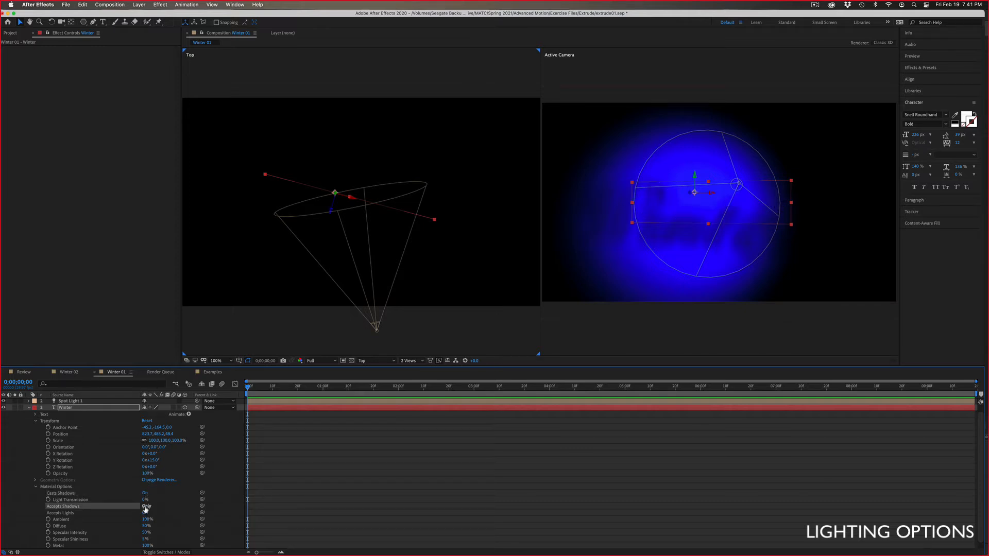
{"action": "left_click", "coordinate": [146, 506]}
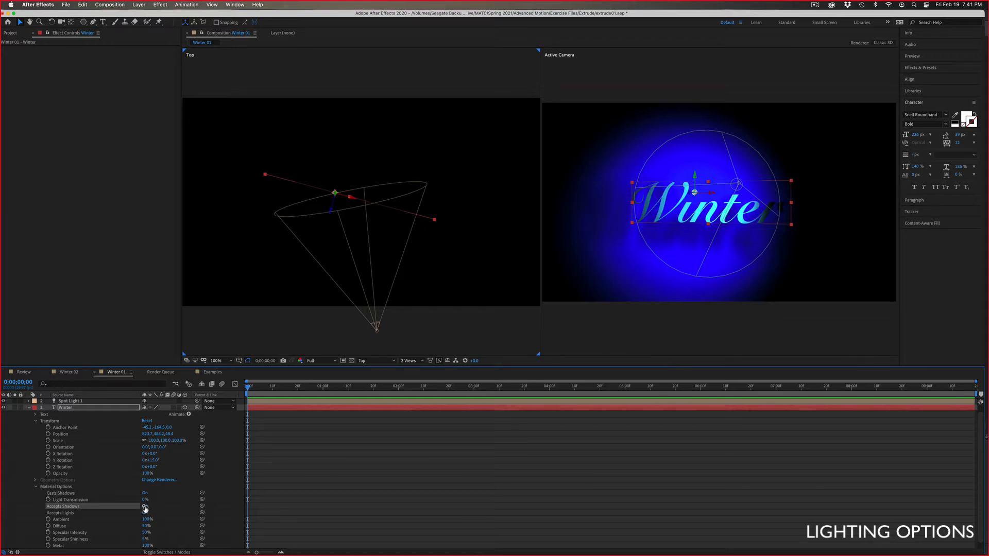
{"action": "left_click", "coordinate": [146, 507]}
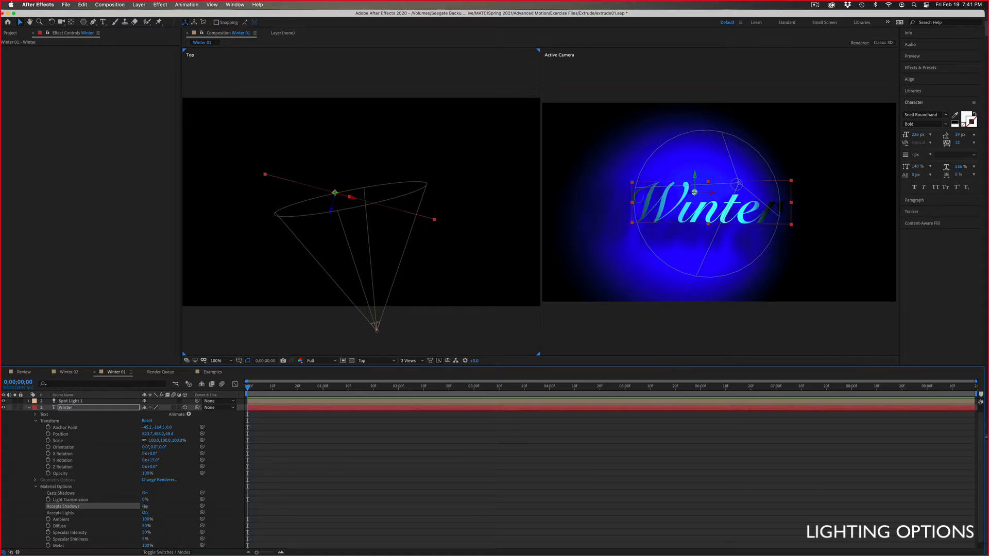
{"action": "left_click", "coordinate": [147, 507]}
{"action": "left_click", "coordinate": [146, 507]}
Step: Collapse the Winter layer's Transform group and check the composition's 3D Renderer settings through its Geometry Options without changing them
{"action": "key", "text": "comma"}
{"action": "key", "text": "comma"}
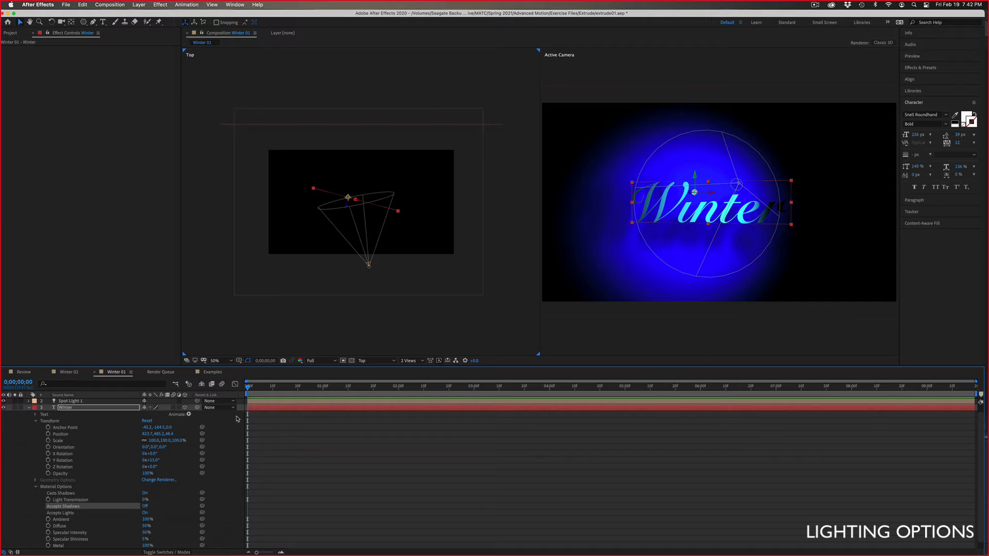
{"action": "left_click", "coordinate": [101, 408]}
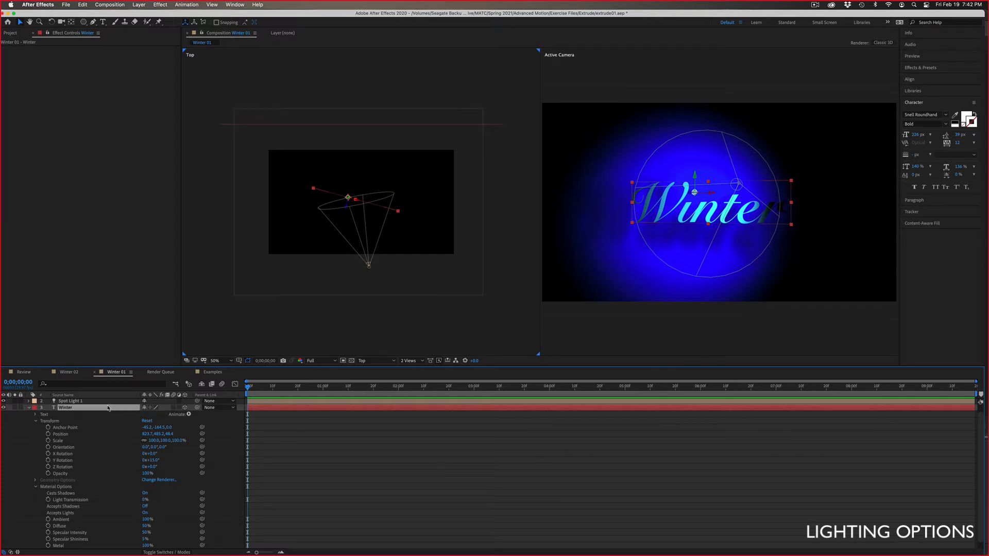
{"action": "left_click", "coordinate": [36, 421]}
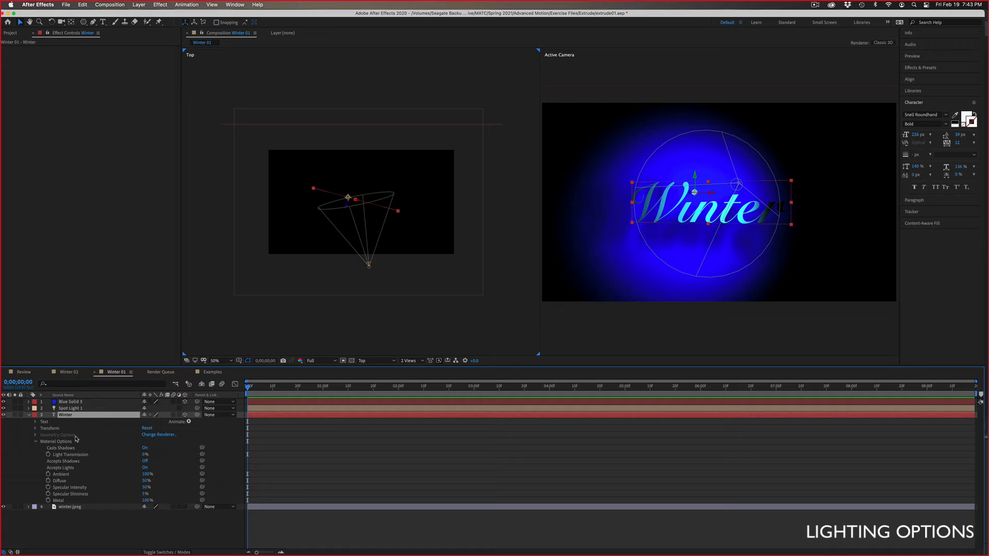
{"action": "left_click", "coordinate": [151, 435]}
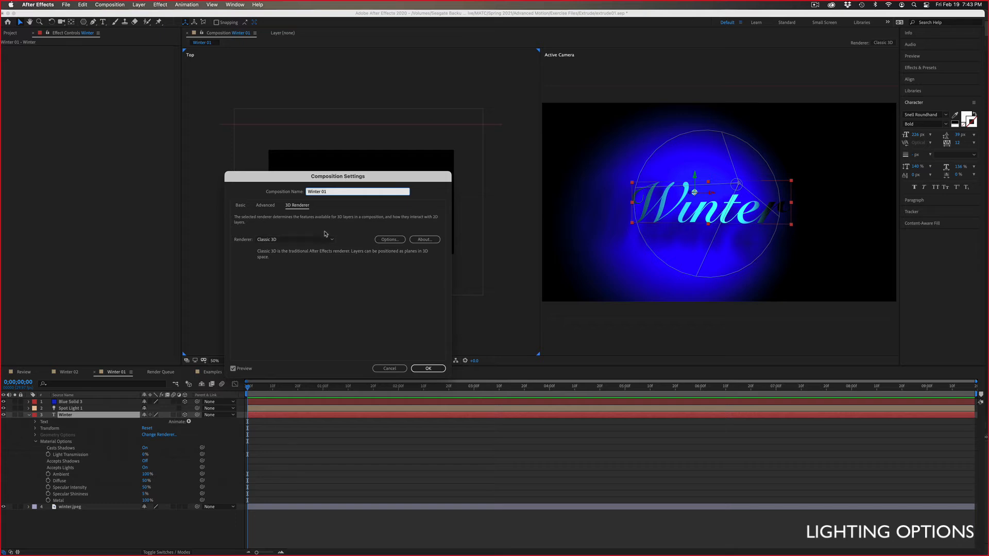
{"action": "left_click", "coordinate": [398, 369]}
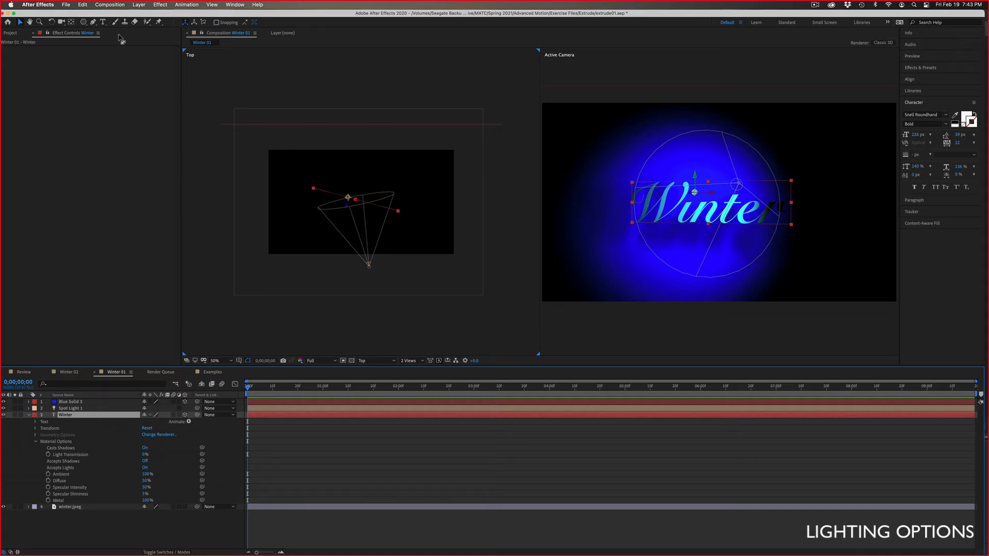
Step: Review the 3D Renderer section of the Winter 01 Composition Settings and dismiss the dialog without changes
{"action": "left_click", "coordinate": [124, 6]}
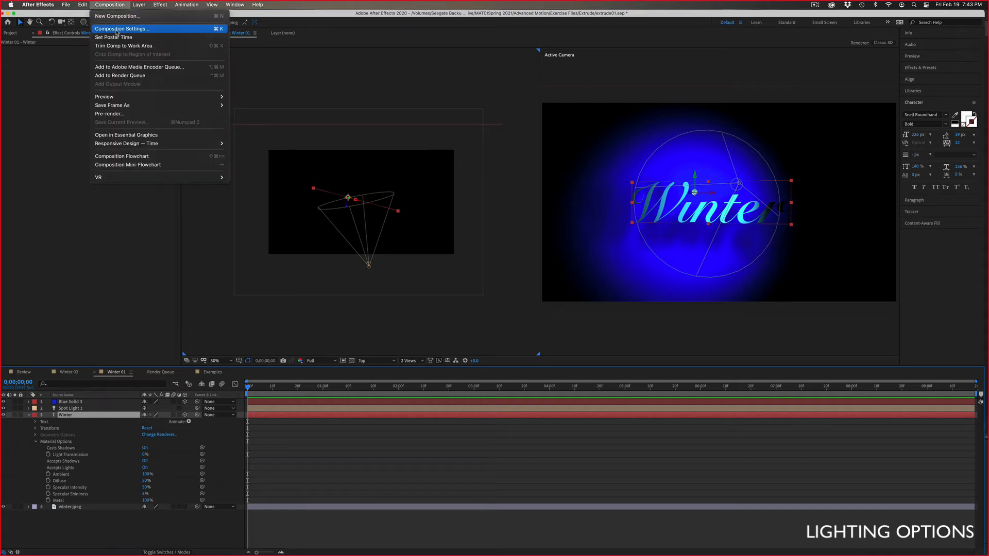
{"action": "left_click", "coordinate": [118, 29]}
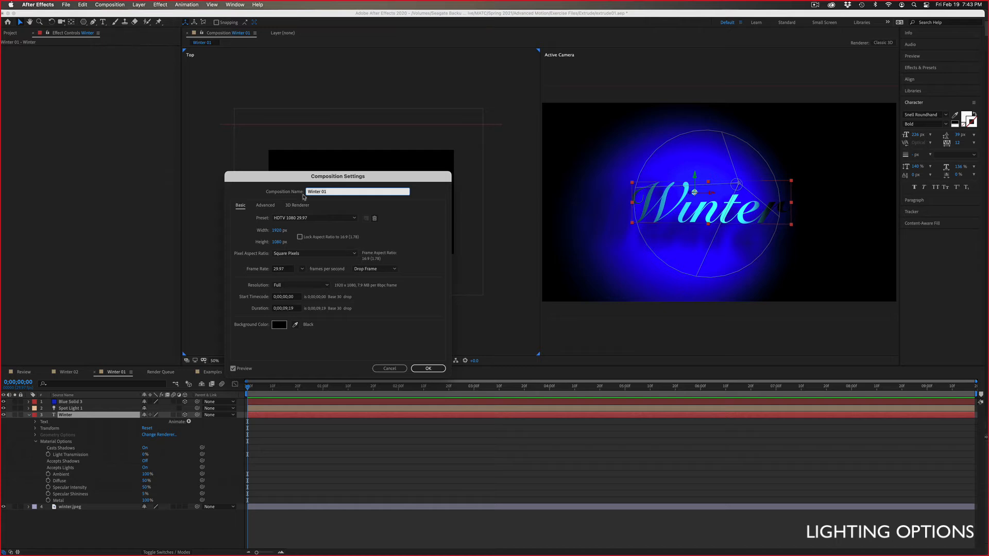
{"action": "left_click", "coordinate": [294, 206]}
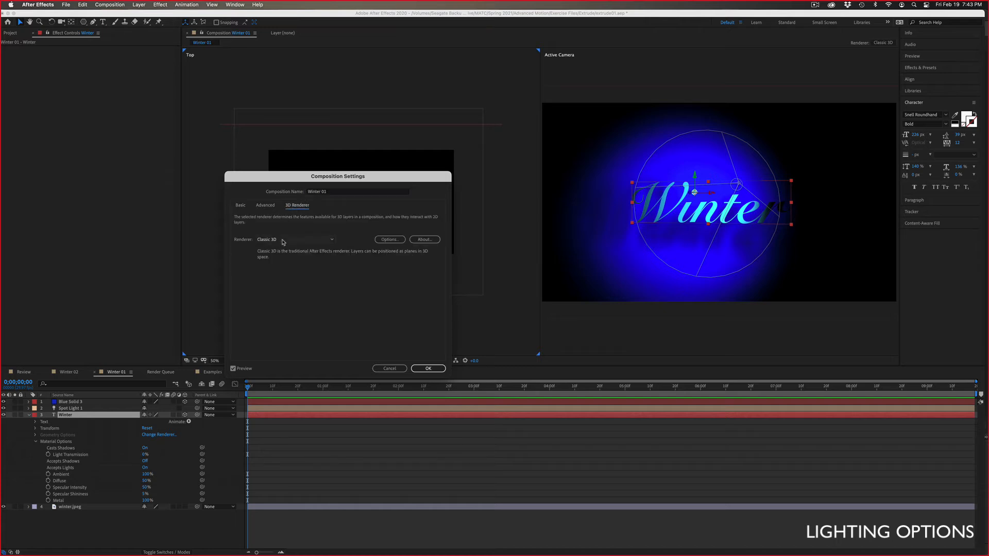
{"action": "left_click", "coordinate": [393, 369]}
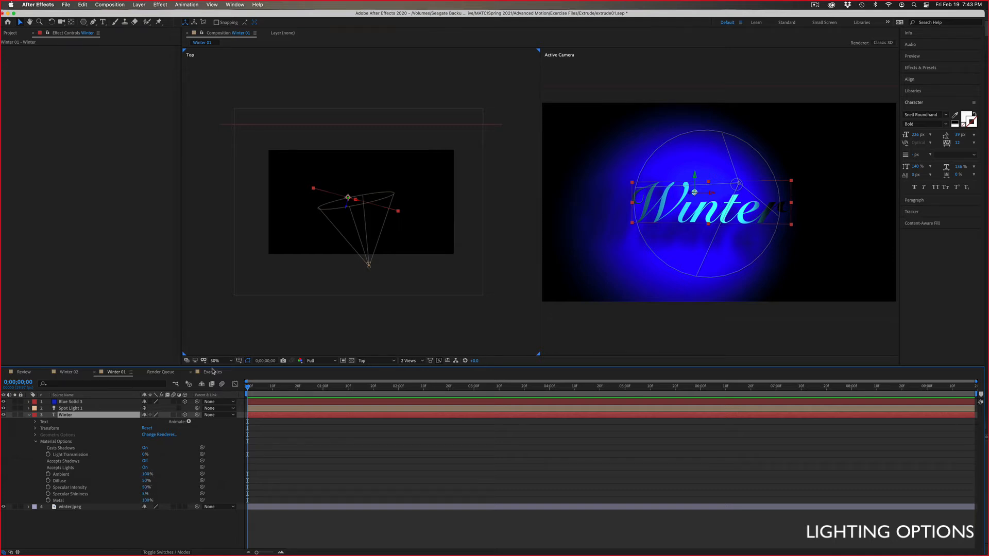
Step: In the Examples composition, move the extruded pentagon along its depth axis in front of the star, then shift it sideways along X
{"action": "left_click", "coordinate": [213, 372]}
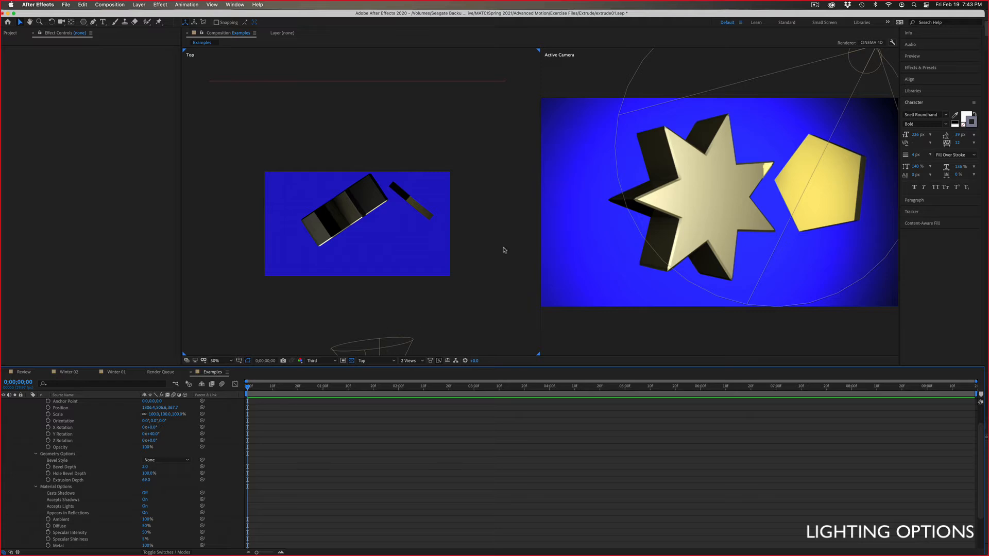
{"action": "left_click", "coordinate": [665, 191]}
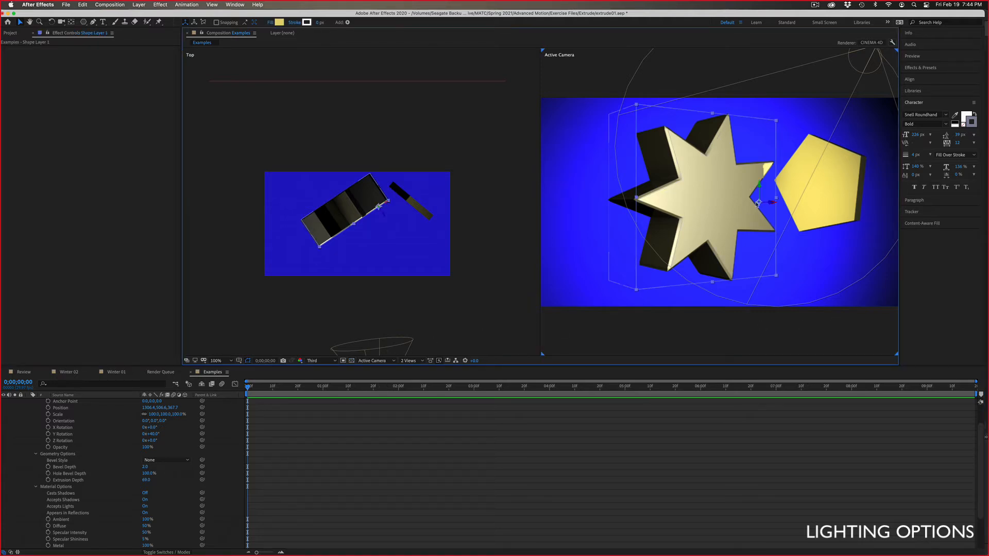
{"action": "left_click", "coordinate": [777, 189]}
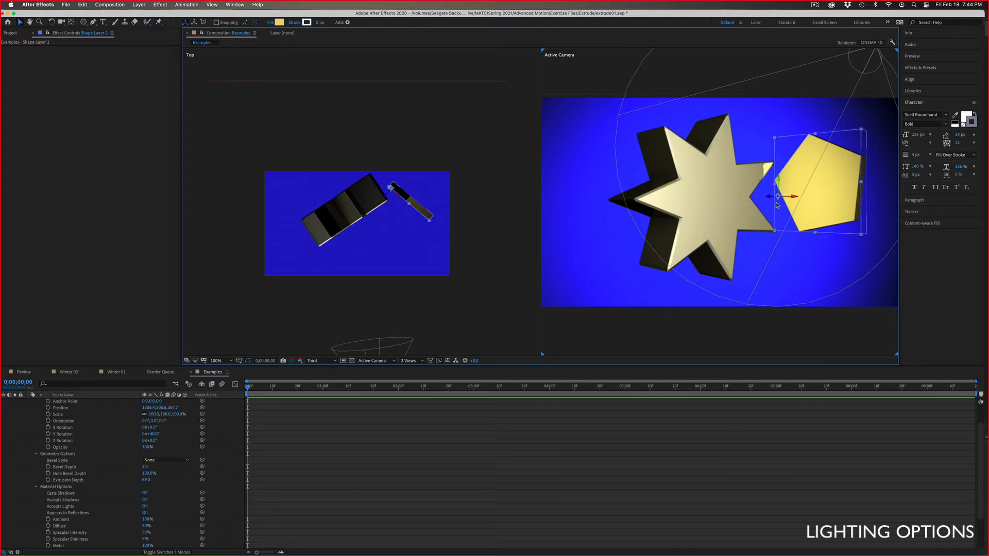
{"action": "left_click_drag", "start_coordinate": [768, 200], "coordinate": [691, 203]}
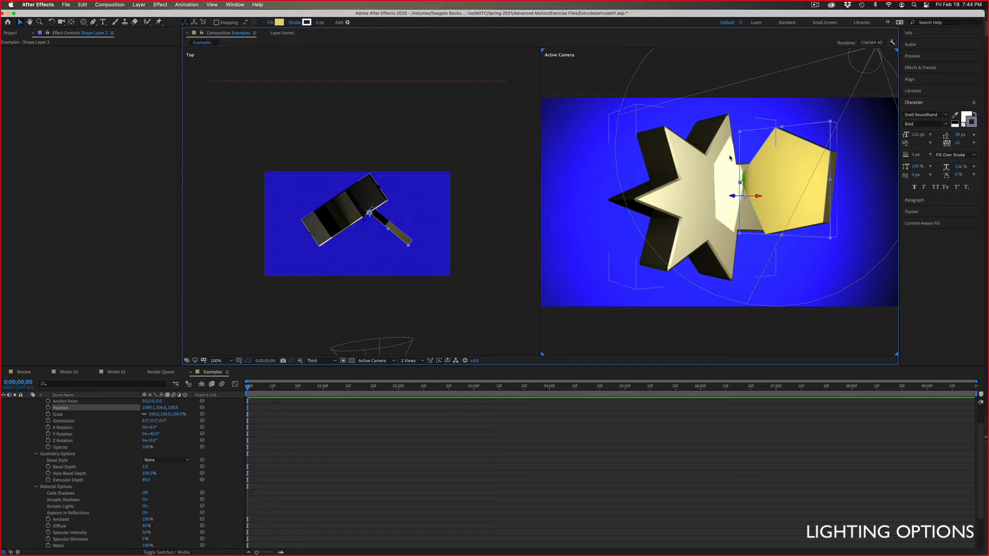
{"action": "left_click_drag", "start_coordinate": [761, 197], "coordinate": [786, 197]}
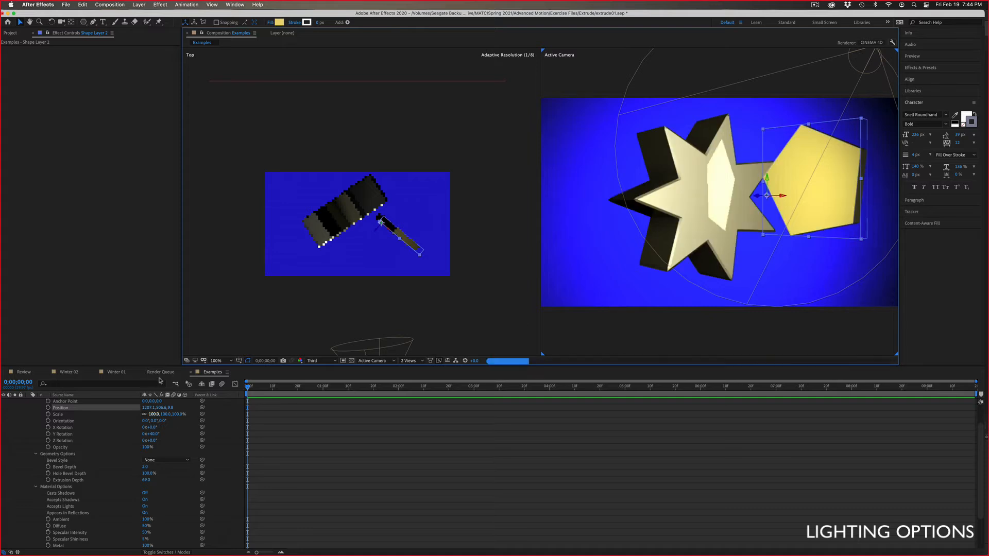
Step: Return to the Winter 01 composition and change its 3D renderer to CINEMA 4D
{"action": "left_click", "coordinate": [115, 372]}
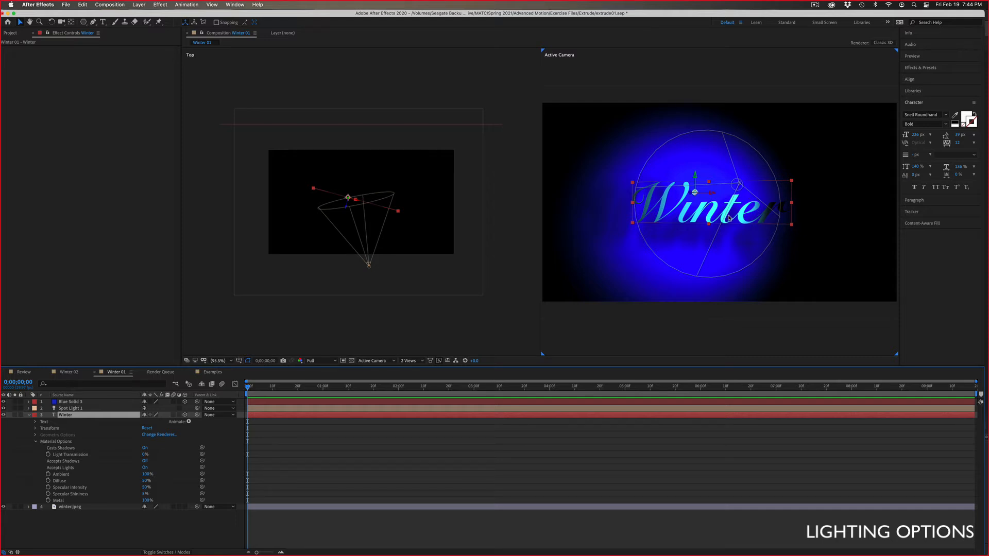
{"action": "left_click", "coordinate": [879, 44]}
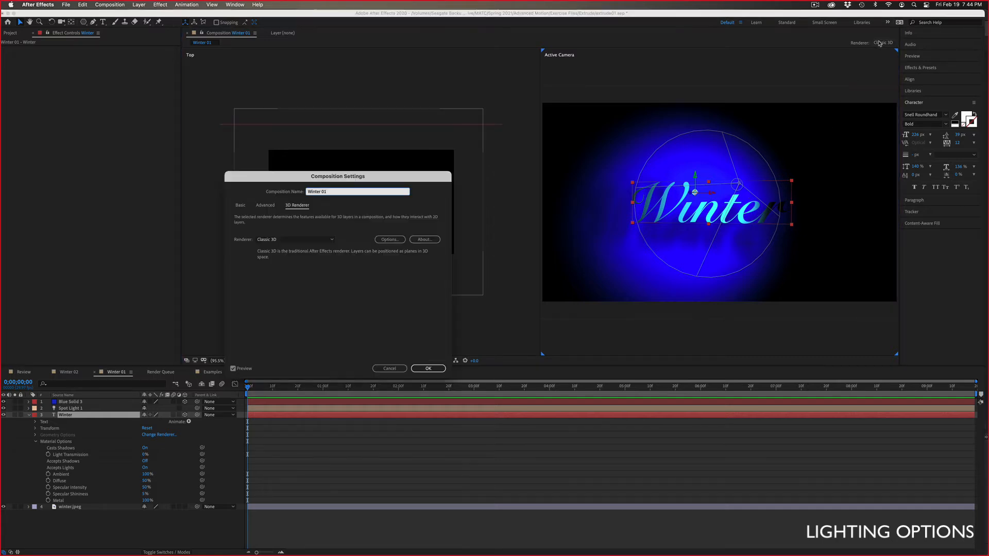
{"action": "left_click", "coordinate": [302, 239]}
{"action": "left_click", "coordinate": [296, 256]}
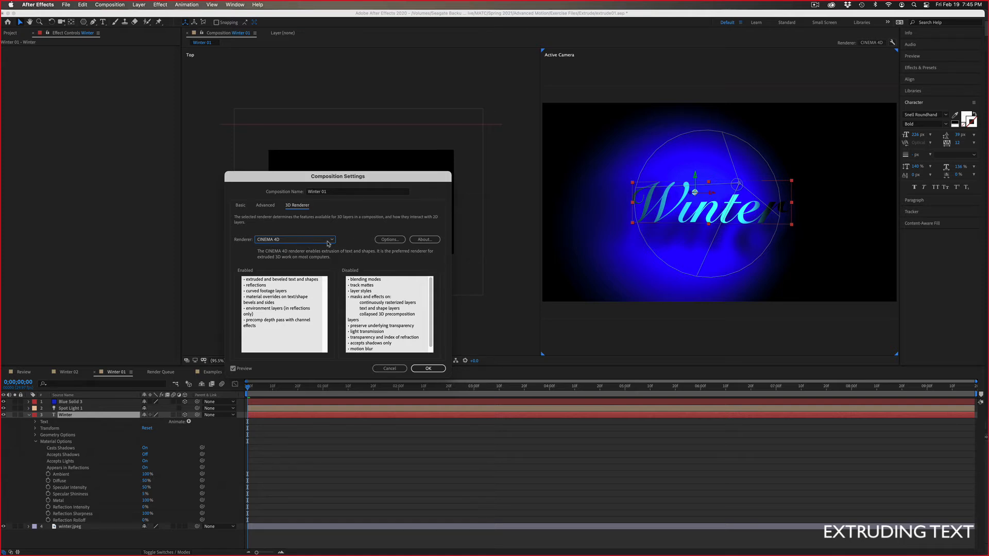
{"action": "left_click", "coordinate": [439, 369]}
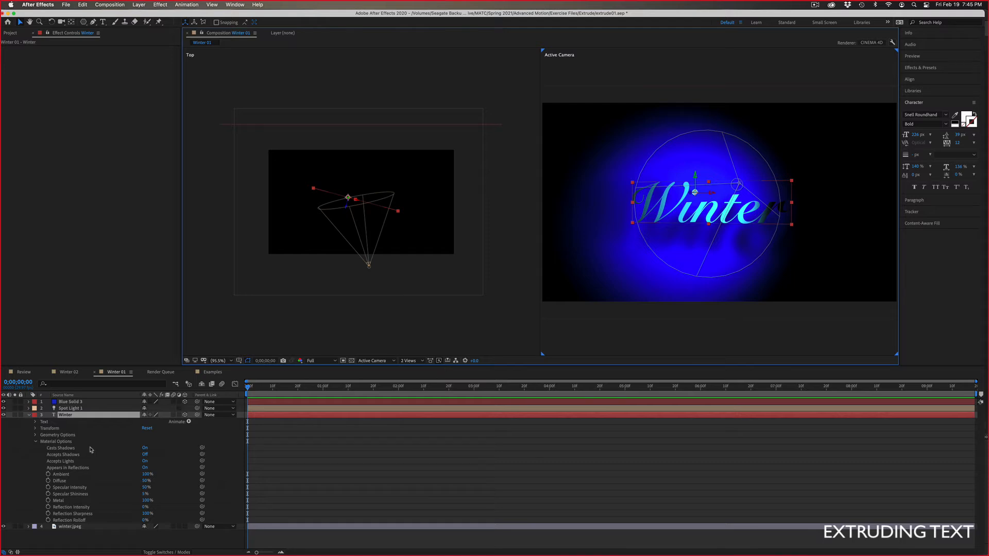
Step: Collapse the Winter layer's Material Options, expand its Geometry Options, and set Extrusion Depth to 138
{"action": "left_click", "coordinate": [38, 444]}
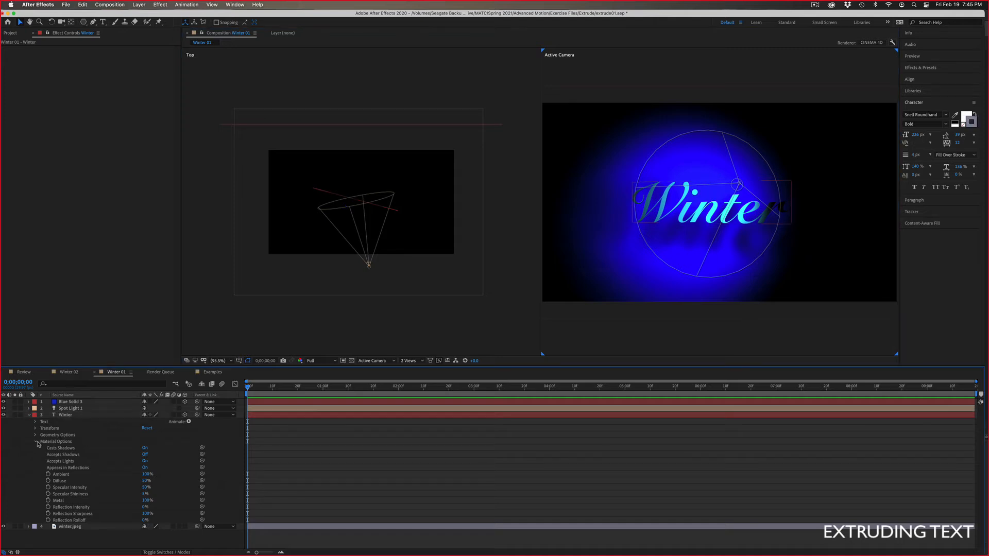
{"action": "left_click", "coordinate": [35, 442]}
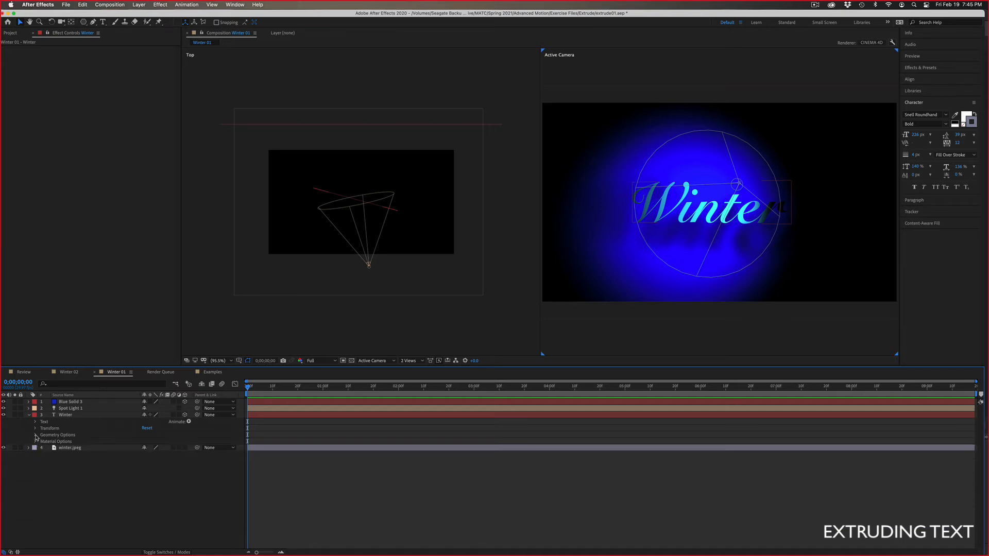
{"action": "left_click", "coordinate": [36, 436]}
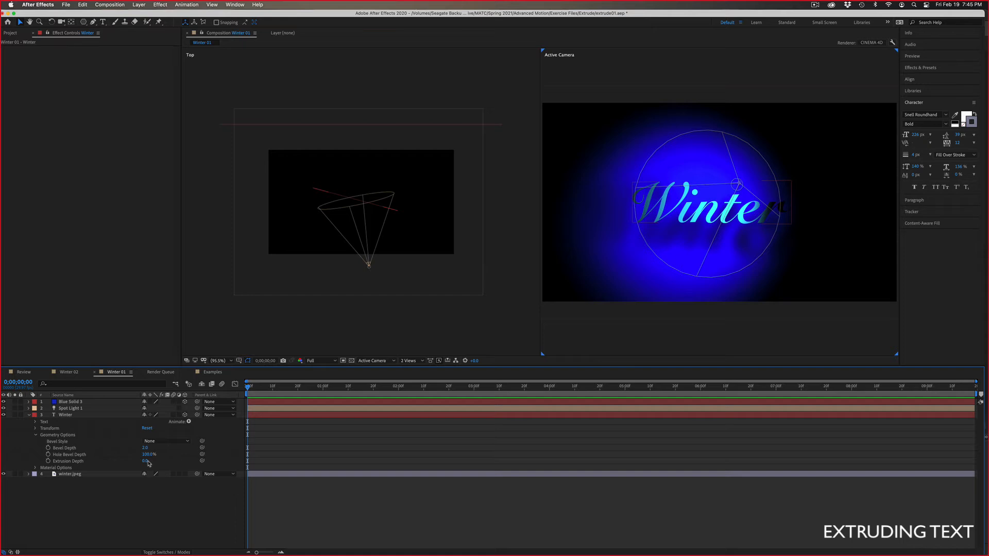
{"action": "left_click_drag", "start_coordinate": [148, 463], "coordinate": [147, 463]}
{"action": "left_click_drag", "start_coordinate": [146, 463], "coordinate": [206, 466]}
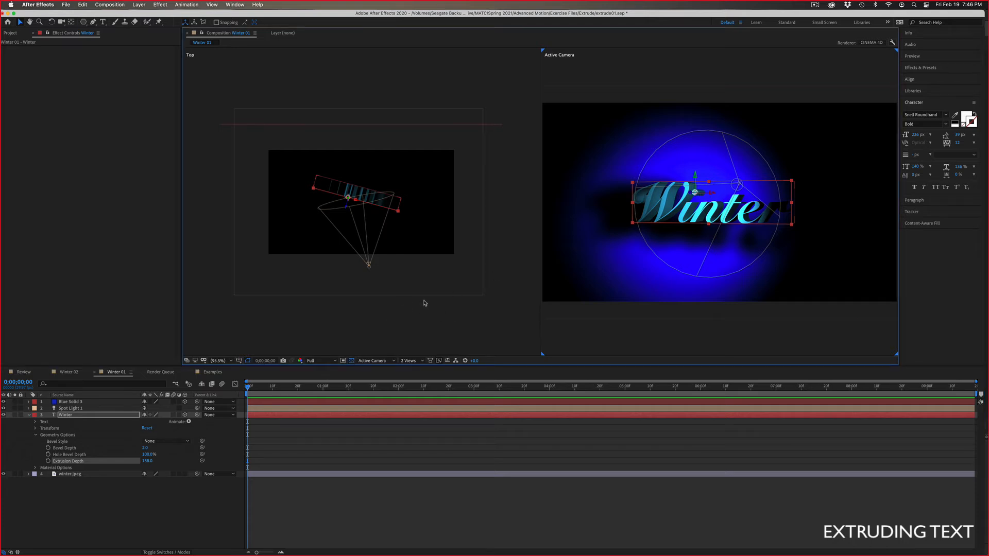
Step: Show the transparency grid in the Top view and increase the Winter text's Extrusion Depth well beyond 138
{"action": "left_click", "coordinate": [410, 310]}
{"action": "left_click", "coordinate": [351, 361]}
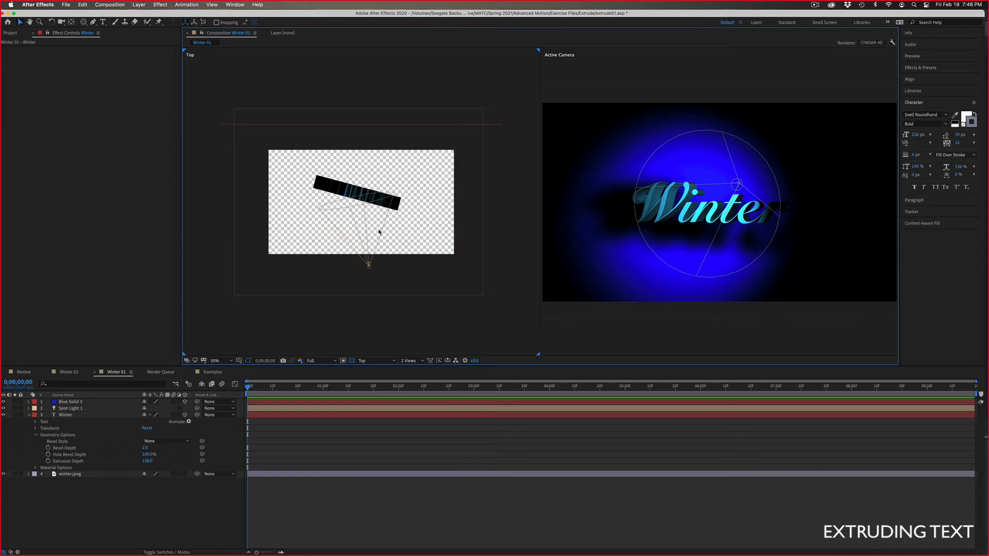
{"action": "left_click", "coordinate": [354, 190]}
{"action": "left_click", "coordinate": [354, 196]}
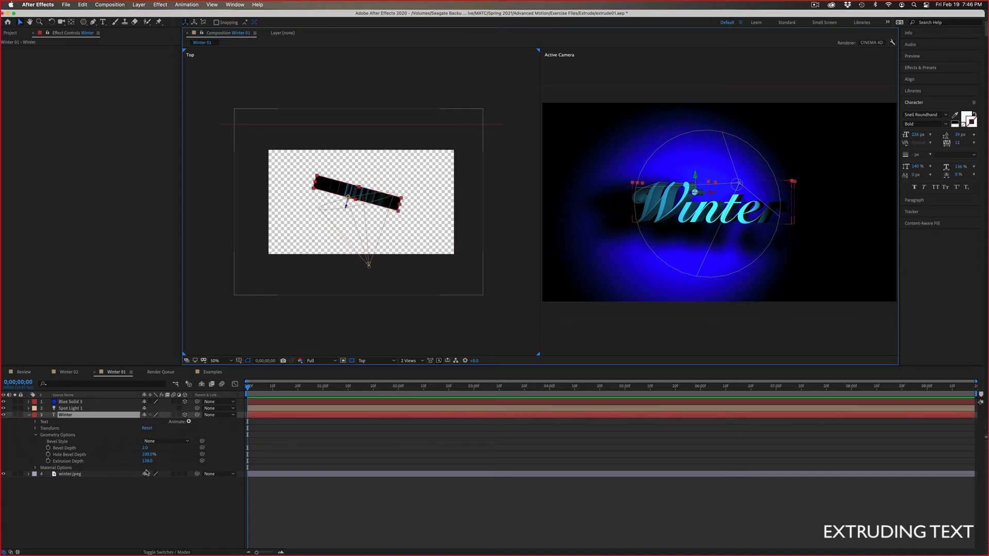
{"action": "left_click_drag", "start_coordinate": [148, 461], "coordinate": [380, 499]}
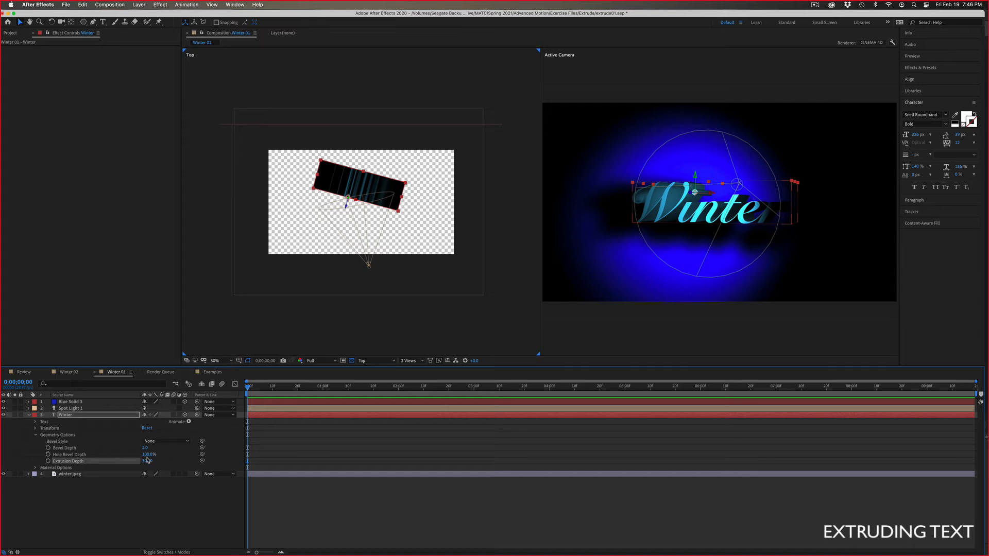
Step: Reveal the Winter text's rotation properties, try a Y Rotation of 232°, and undo the rotation
{"action": "key", "text": "r"}
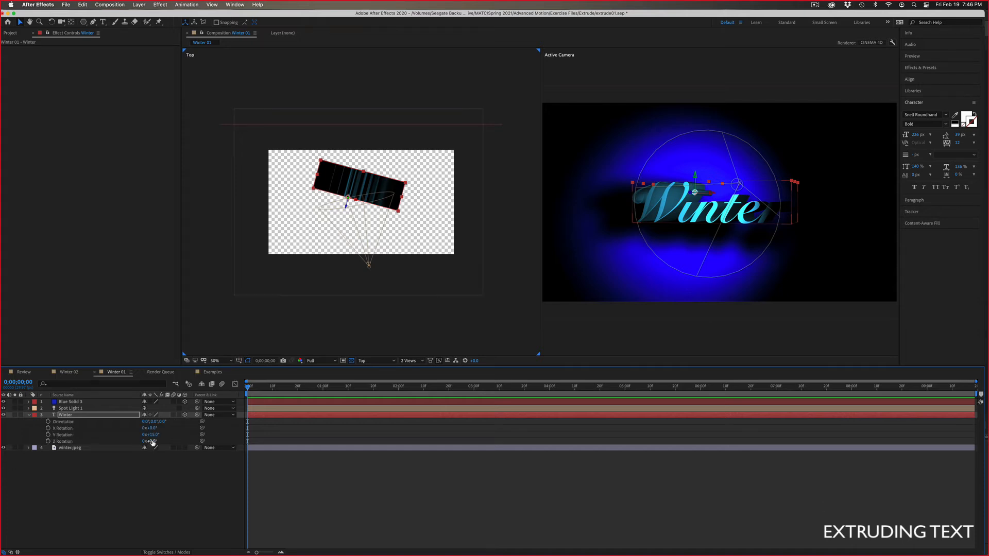
{"action": "left_click_drag", "start_coordinate": [151, 434], "coordinate": [233, 432]}
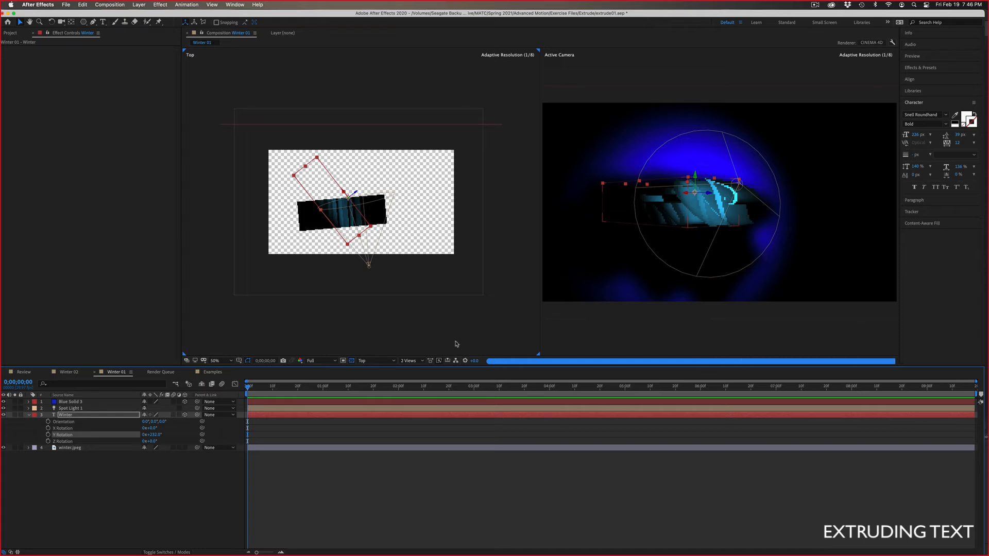
{"action": "key", "text": "super+z"}
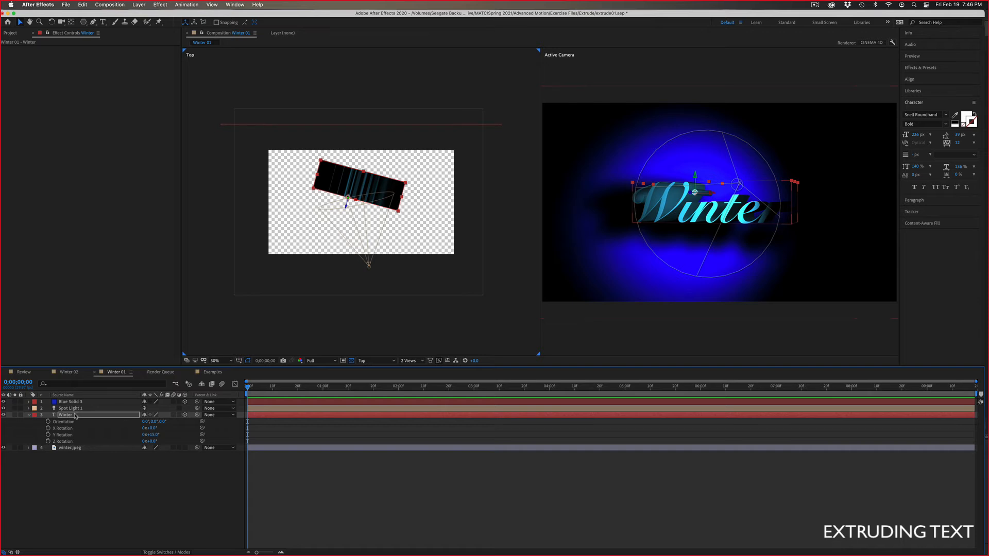
Step: Switch Spot Light 1 off and back on to compare the extruded text with and without lighting
{"action": "left_click", "coordinate": [4, 408]}
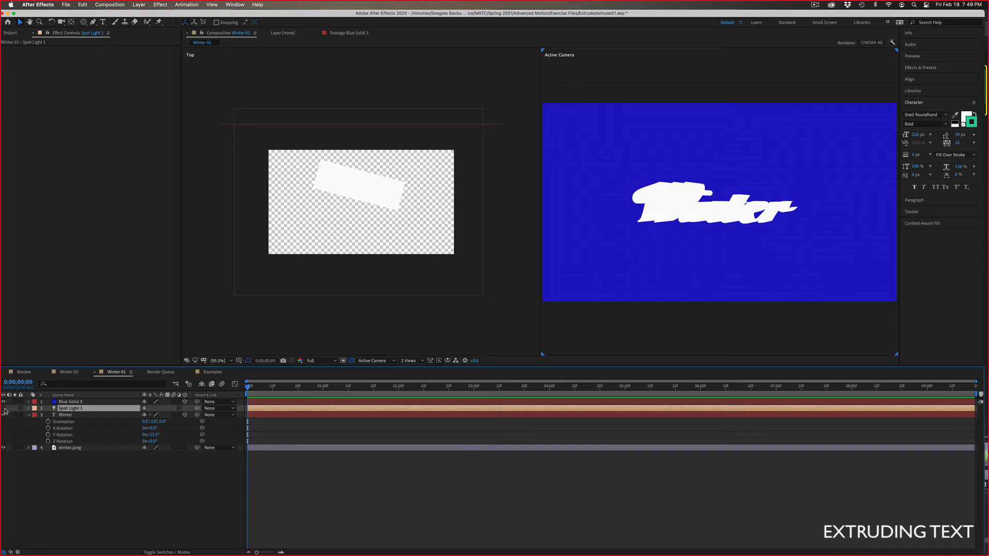
{"action": "left_click", "coordinate": [5, 408]}
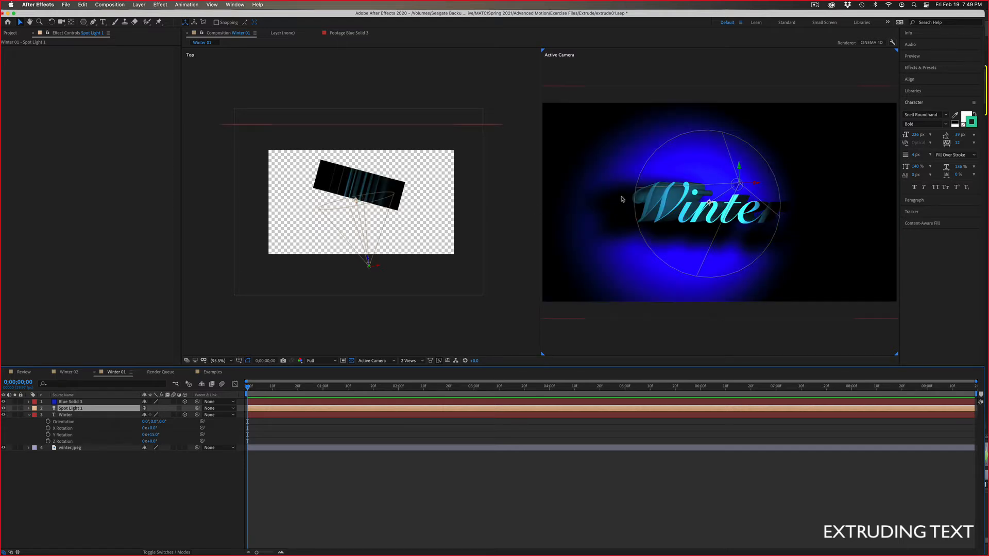
Step: Change the blue solid's color to the lighter blue 929DE9 in its Solid Settings
{"action": "left_click", "coordinate": [65, 402]}
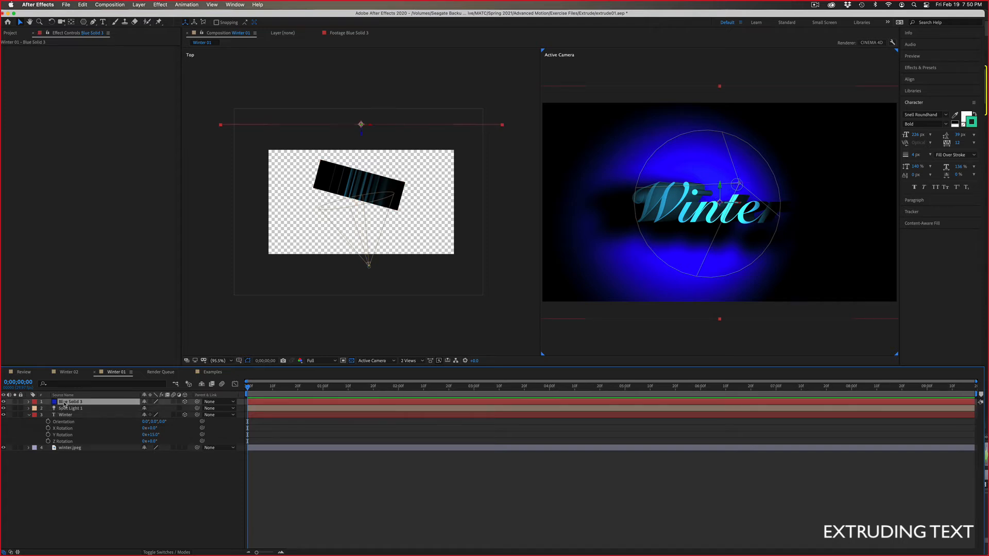
{"action": "left_click", "coordinate": [140, 5]}
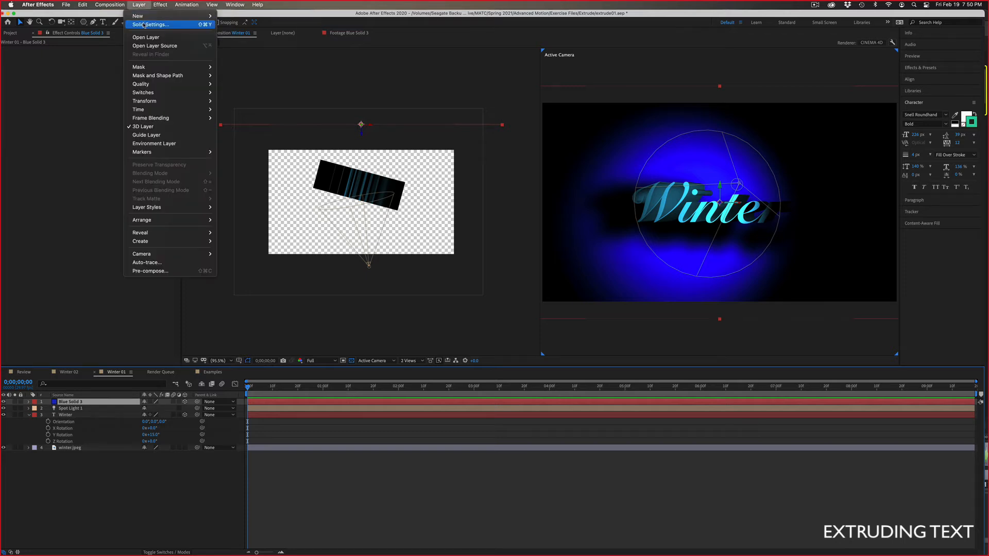
{"action": "left_click", "coordinate": [144, 25]}
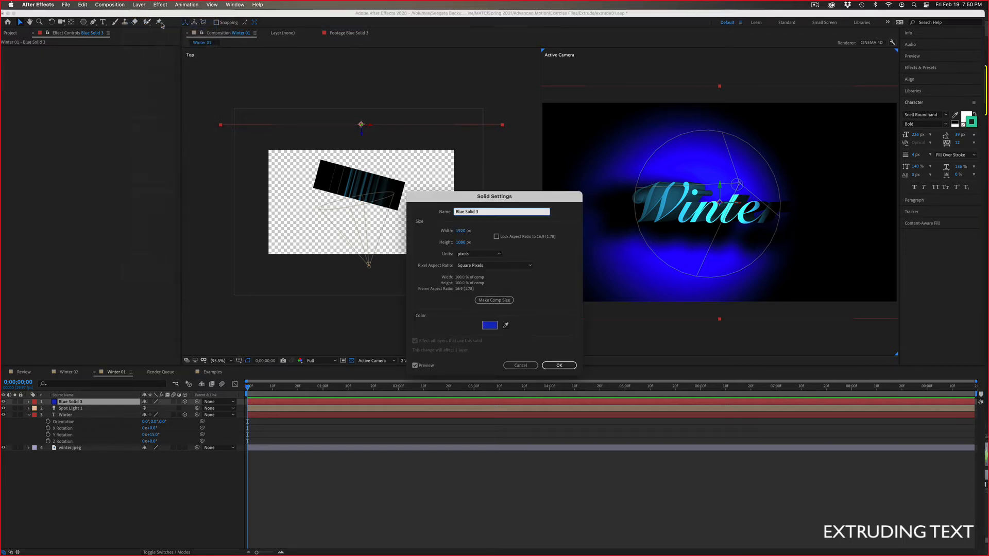
{"action": "left_click", "coordinate": [489, 326]}
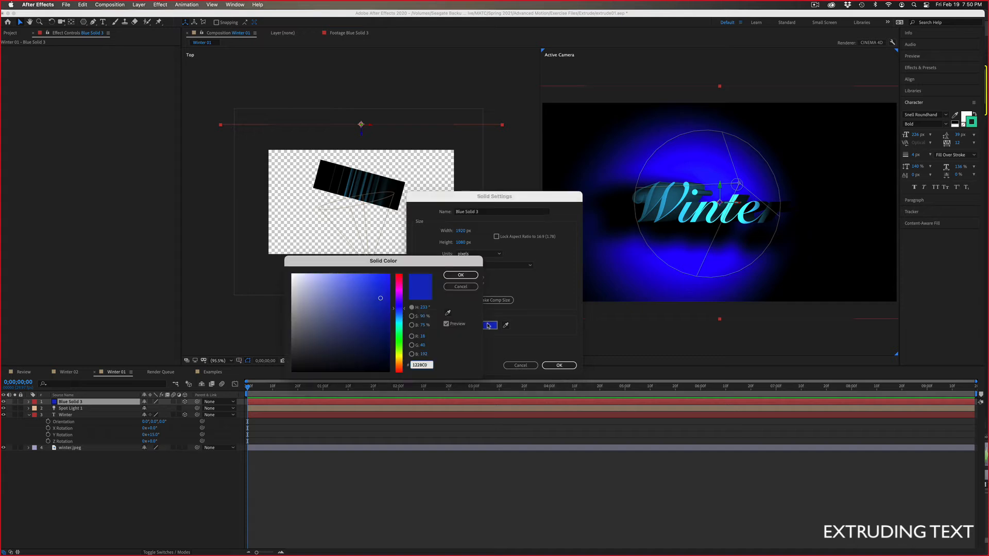
{"action": "left_click", "coordinate": [327, 281]}
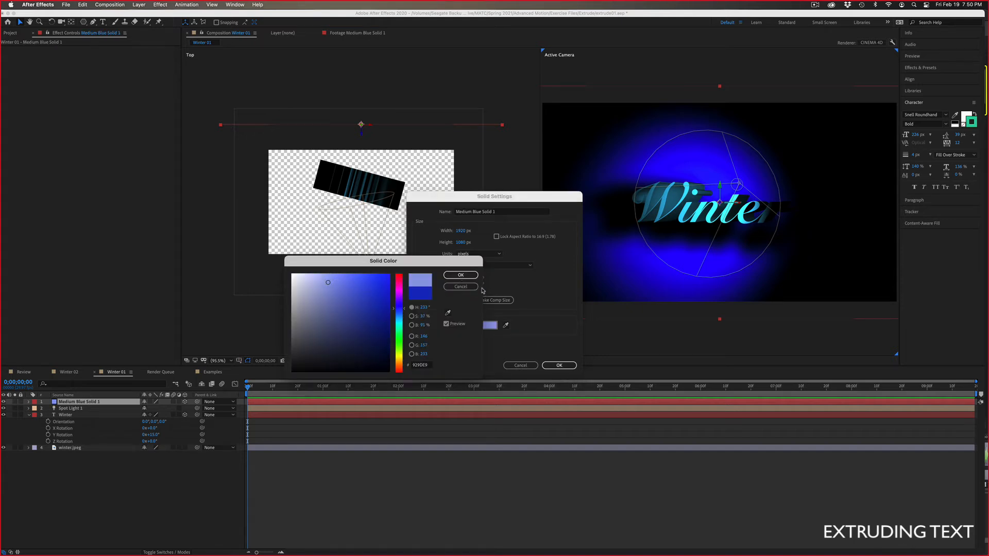
{"action": "left_click", "coordinate": [461, 275]}
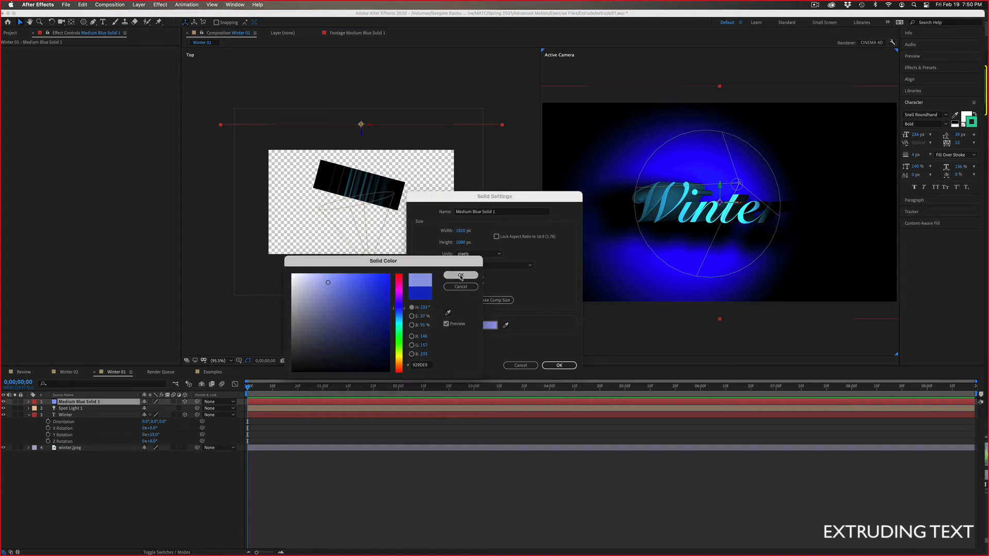
{"action": "left_click", "coordinate": [548, 366]}
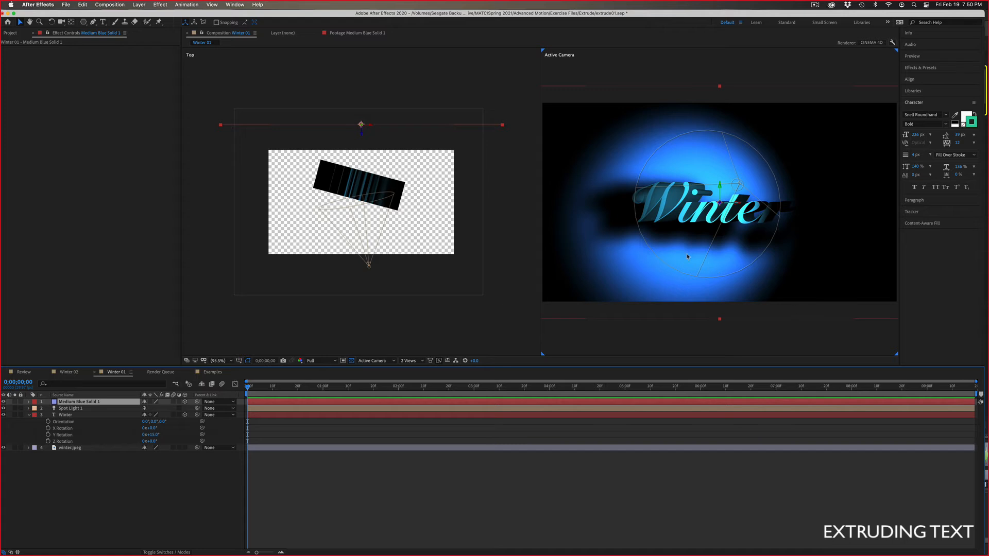
Step: Open the Winter 02 composition and scrub back to 0;00;00;00 to examine the extruded text's animated rotation
{"action": "key", "text": "KP_4"}
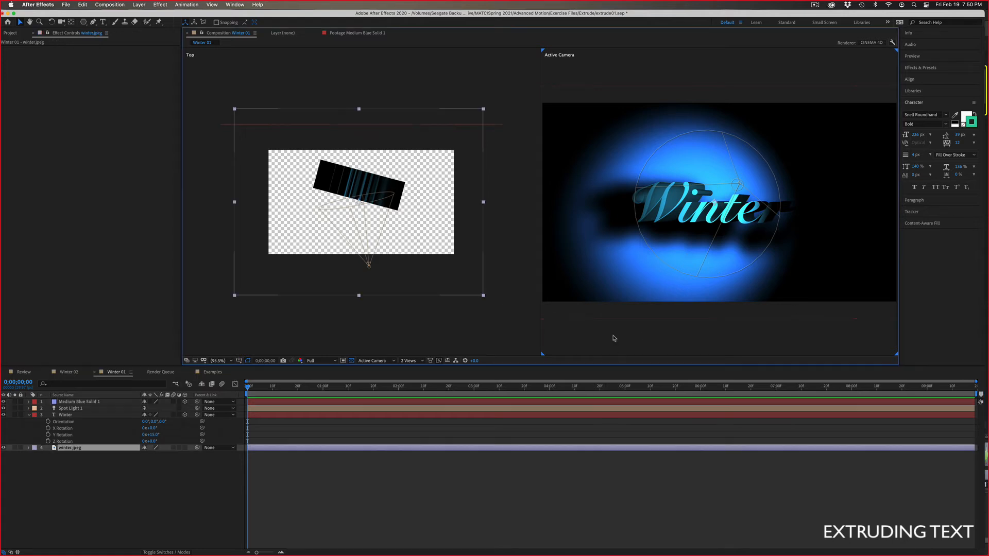
{"action": "left_click", "coordinate": [67, 373]}
{"action": "left_click", "coordinate": [338, 403]}
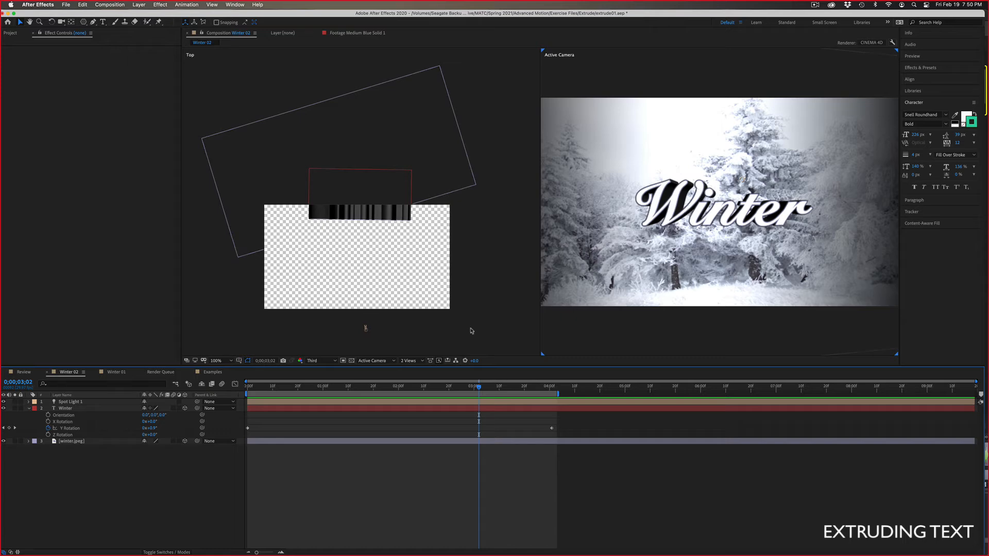
{"action": "left_click_drag", "start_coordinate": [469, 389], "coordinate": [235, 385]}
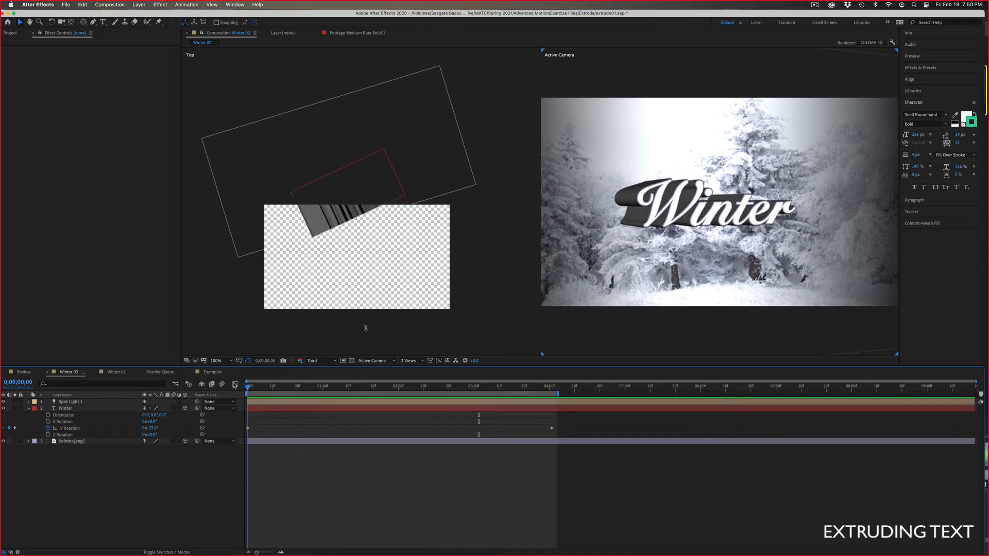
Step: Preview the Winter 02 composition's animation, and inspect the rendered Winter 02.mov footage at 50% before closing it
{"action": "key", "text": "space"}
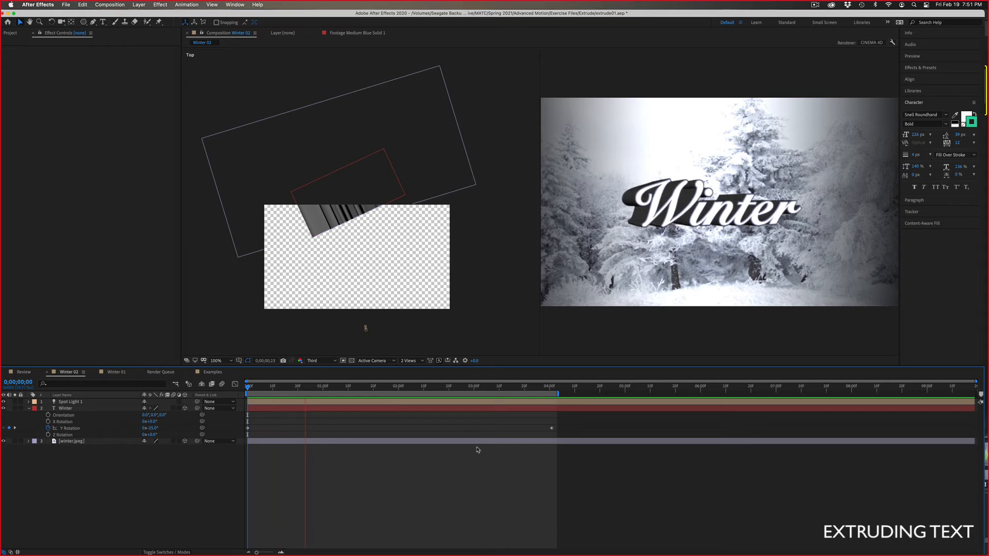
{"action": "key", "text": "space"}
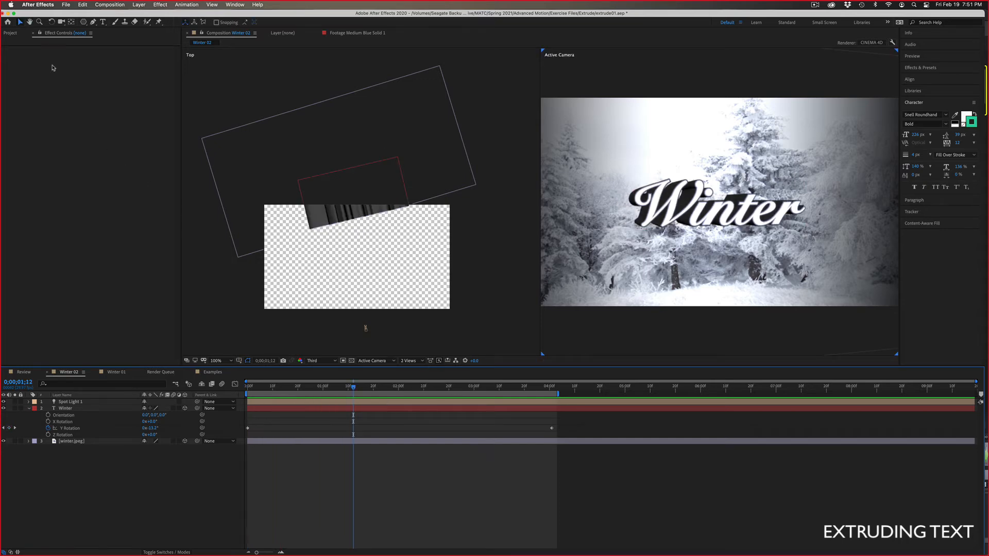
{"action": "left_click", "coordinate": [10, 34]}
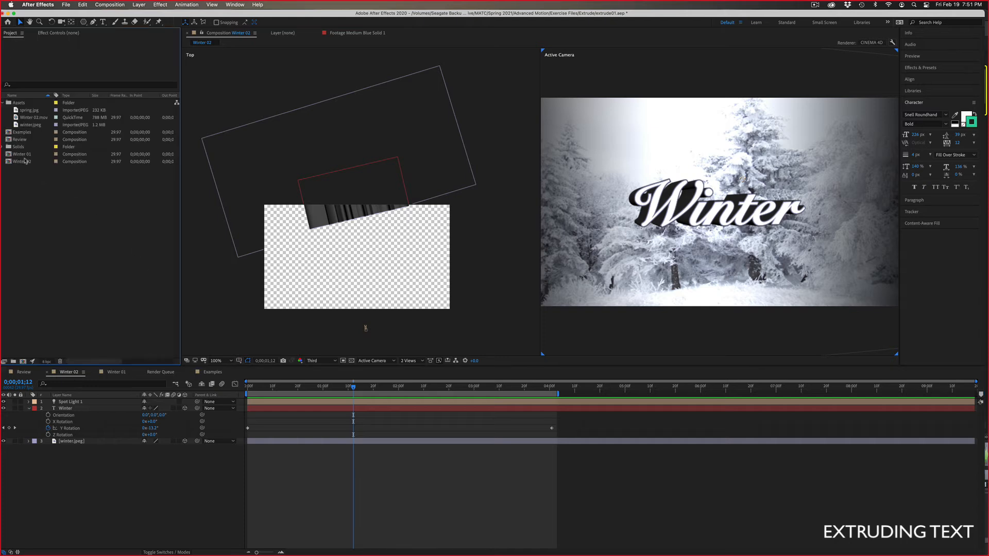
{"action": "left_click", "coordinate": [28, 118]}
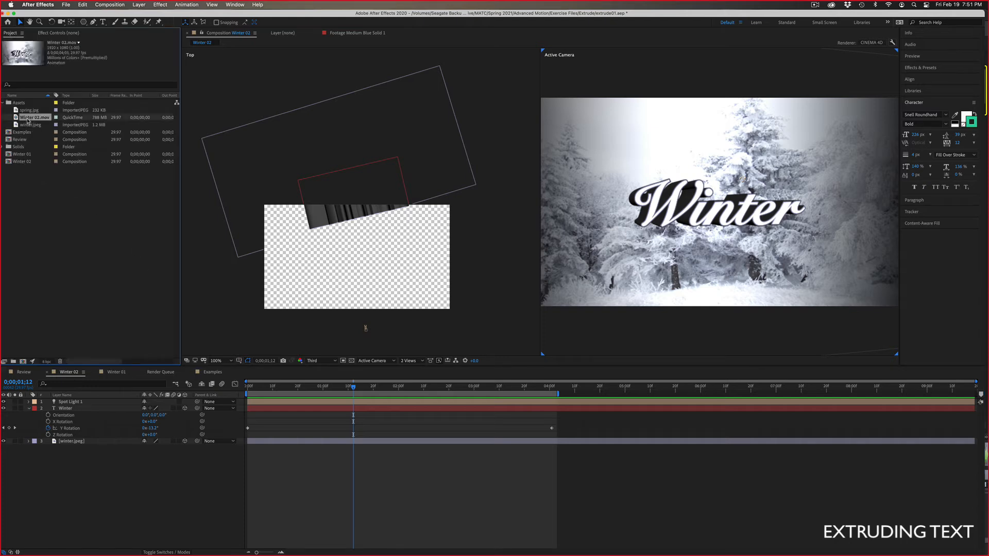
{"action": "double_click", "coordinate": [27, 118]}
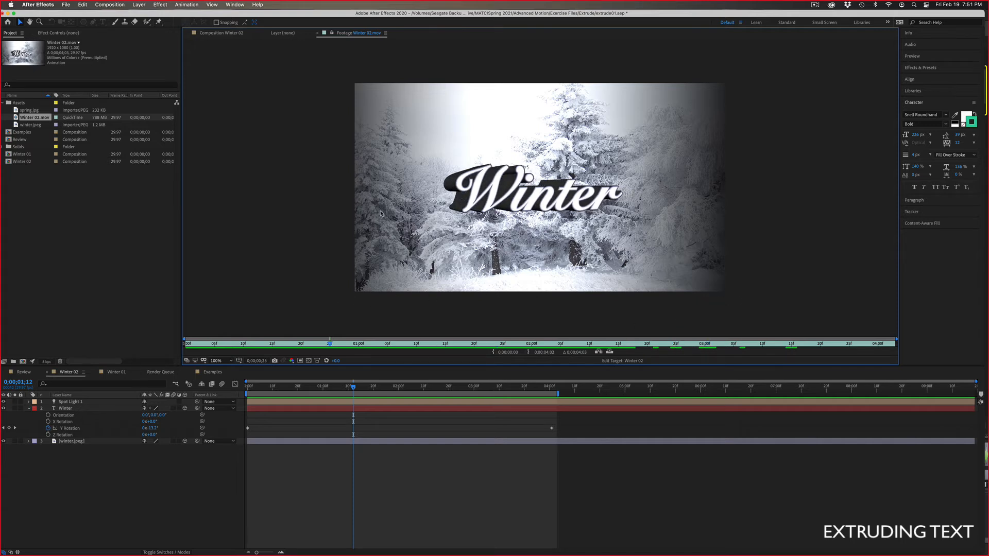
{"action": "key", "text": "comma"}
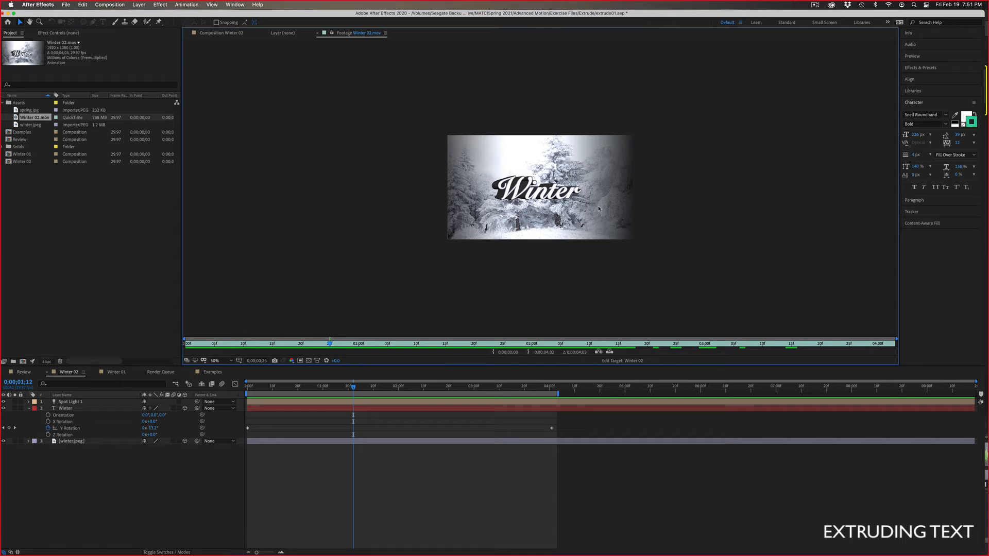
{"action": "left_click", "coordinate": [317, 34]}
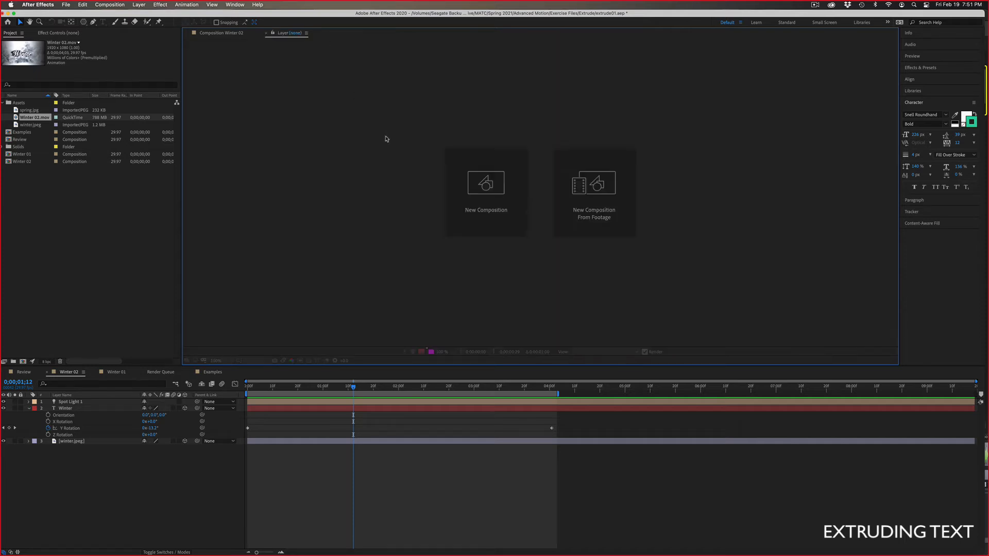
Step: Play and scrub the Winter 02 composition to examine the text's rotation, stopping at 0;00;02;02
{"action": "left_click", "coordinate": [307, 389]}
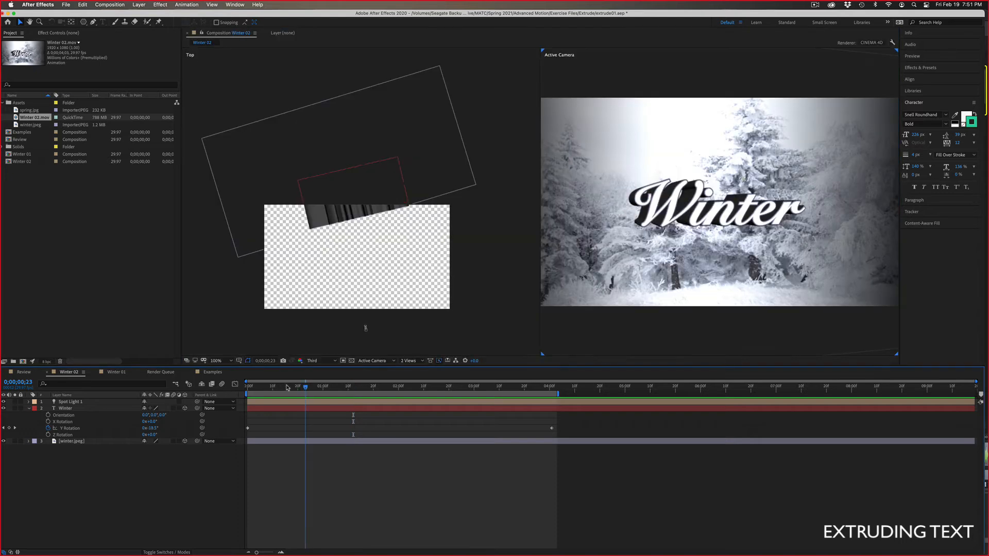
{"action": "key", "text": "space"}
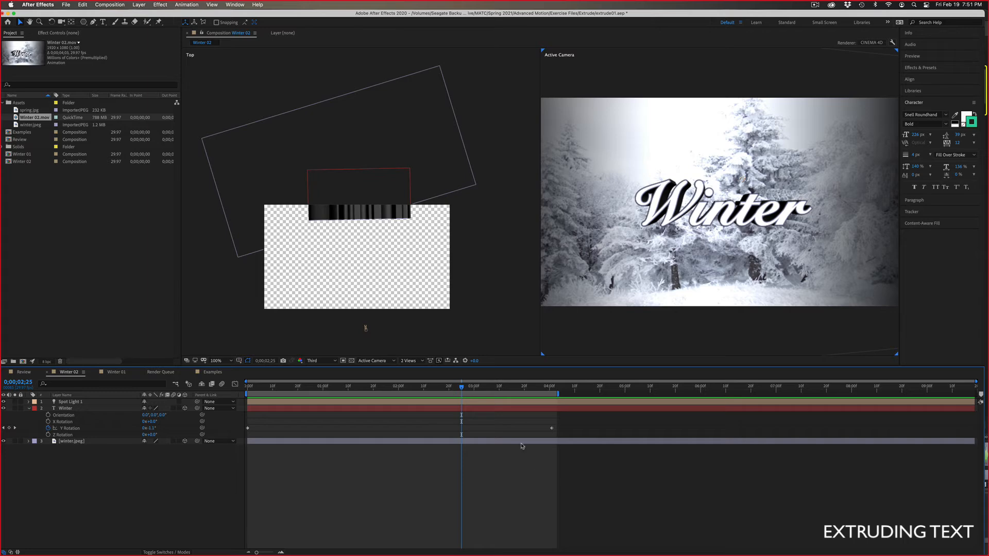
{"action": "key", "text": "Page_Down"}
{"action": "key", "text": "Page_Down"}
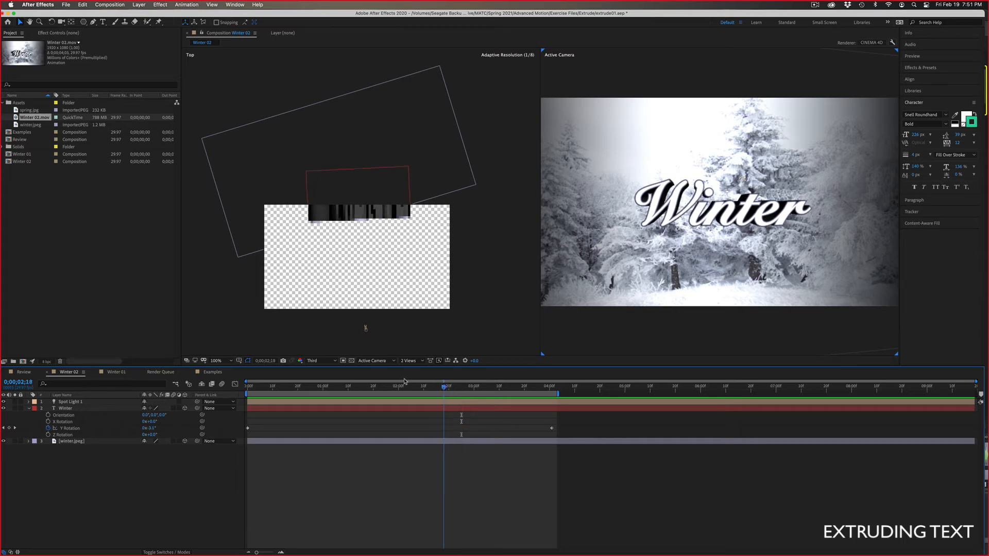
{"action": "left_click", "coordinate": [403, 386]}
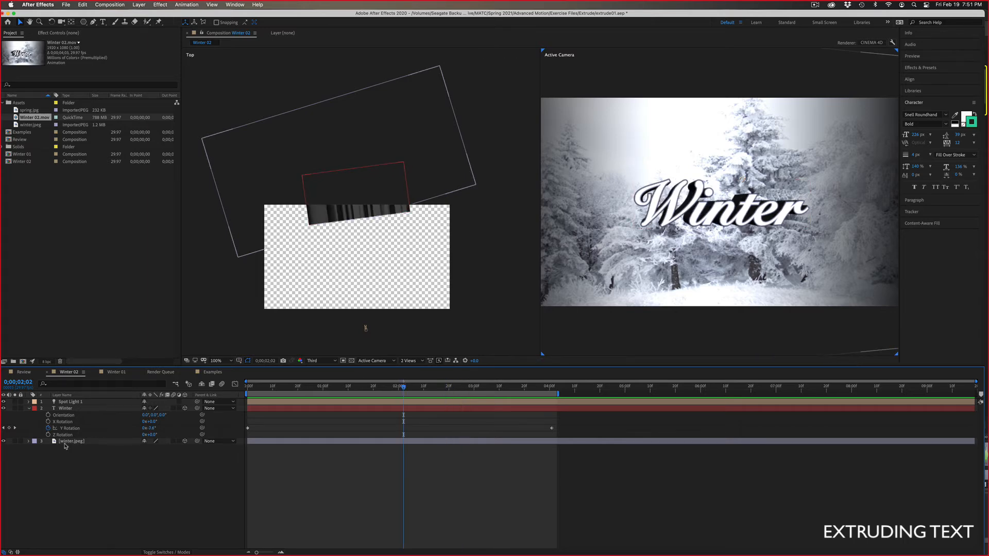
Step: Reveal the Winter text layer's Geometry Options and display the composition in a single view at Half resolution
{"action": "left_click", "coordinate": [68, 408]}
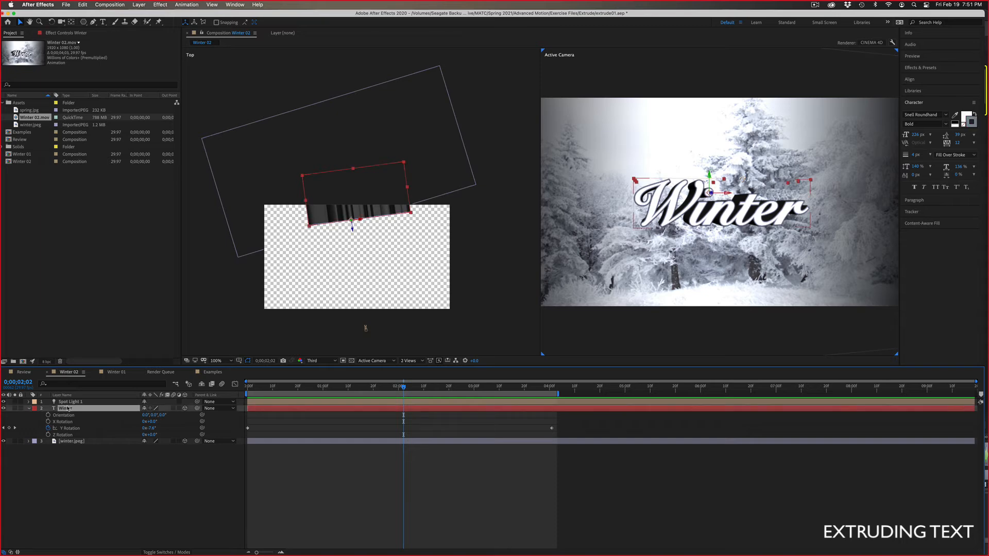
{"action": "left_click", "coordinate": [29, 411]}
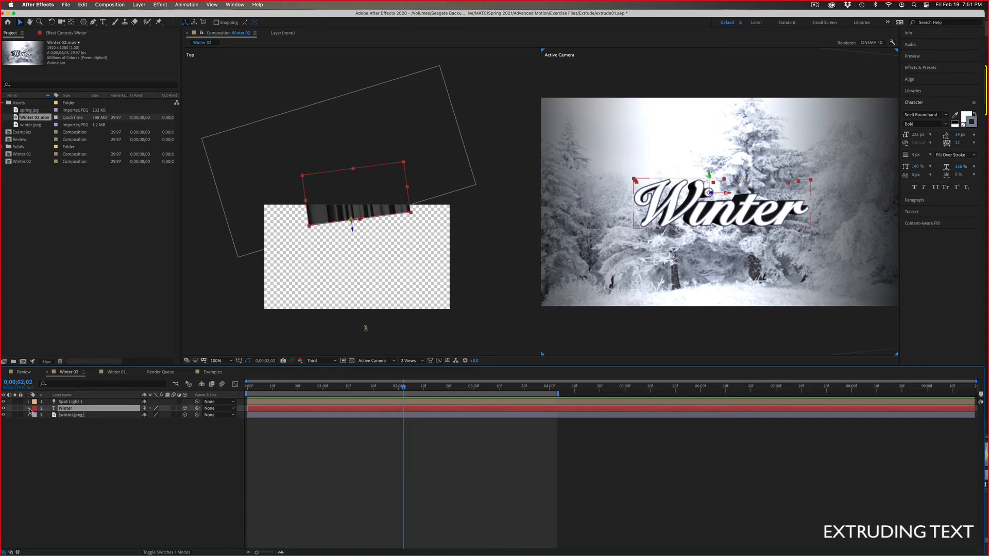
{"action": "left_click", "coordinate": [30, 411]}
{"action": "scroll", "coordinate": [69, 462], "scroll_direction": "down", "scroll_amount": 2}
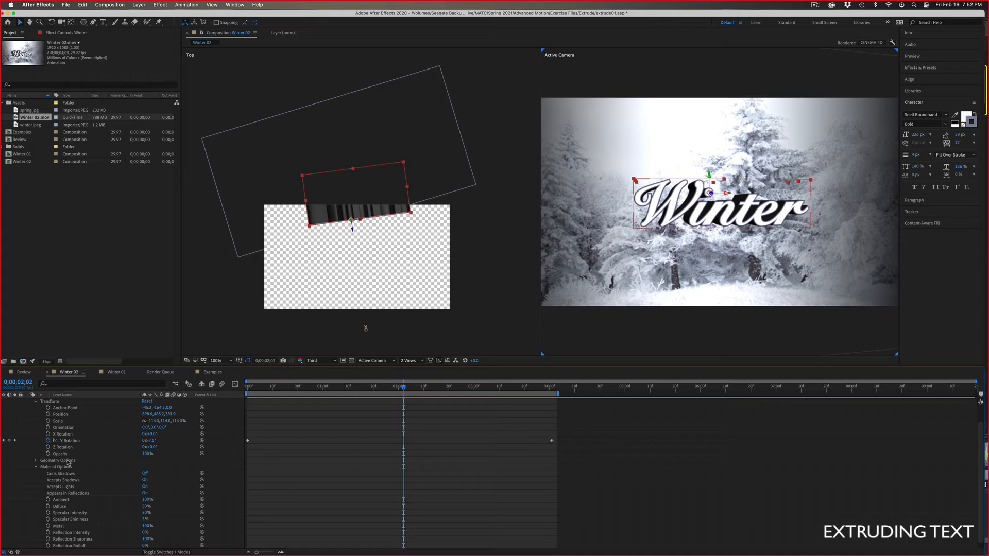
{"action": "left_click", "coordinate": [36, 467]}
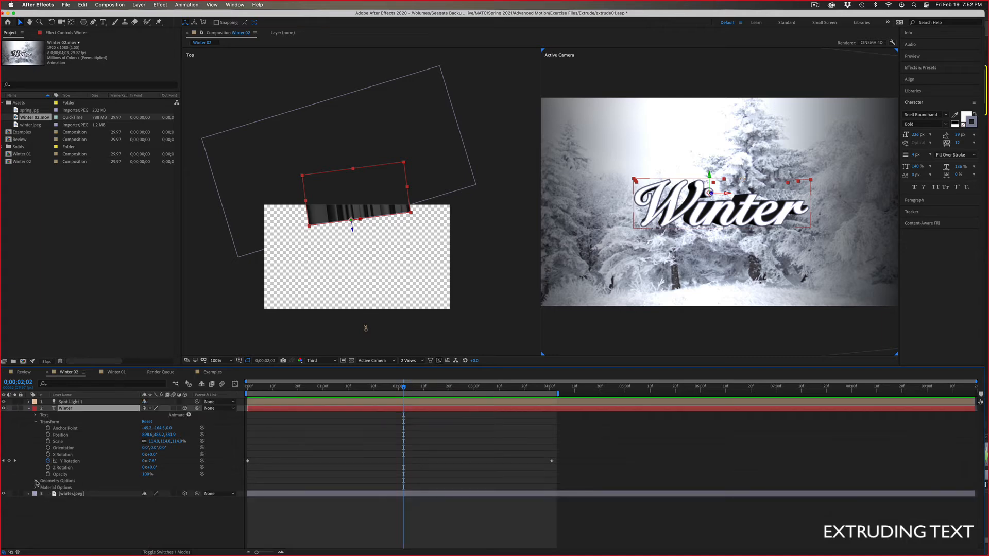
{"action": "left_click", "coordinate": [35, 481]}
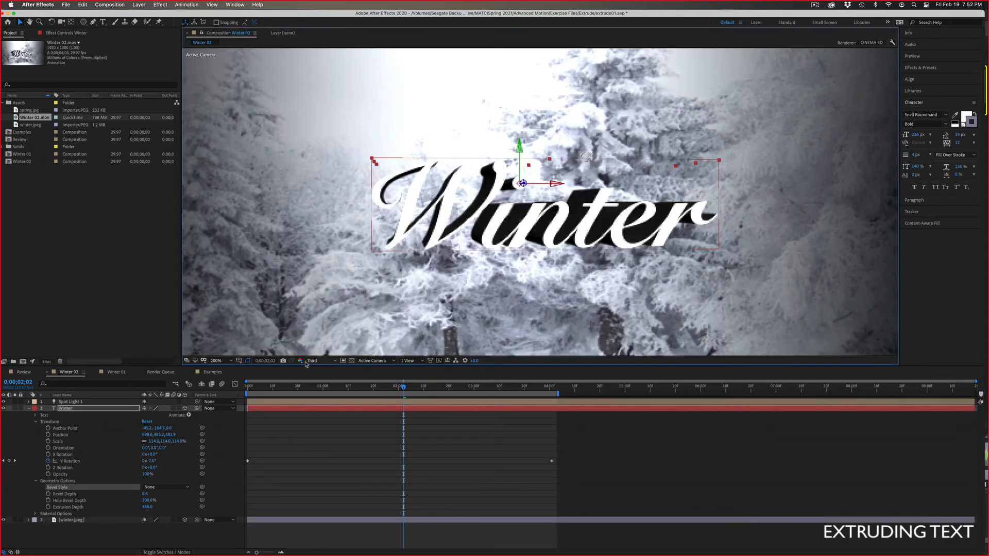
{"action": "left_click", "coordinate": [306, 362]}
{"action": "left_click", "coordinate": [318, 379]}
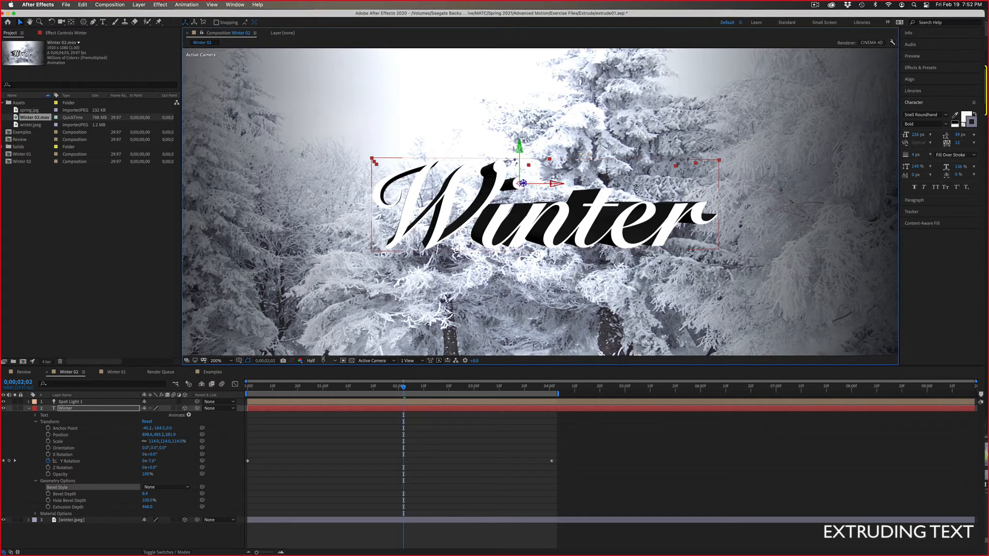
{"action": "key", "text": "super+shift+j"}
Step: Give the extruded Winter text an Angular bevel style with a Bevel Depth of 7.1
{"action": "left_click", "coordinate": [178, 487]}
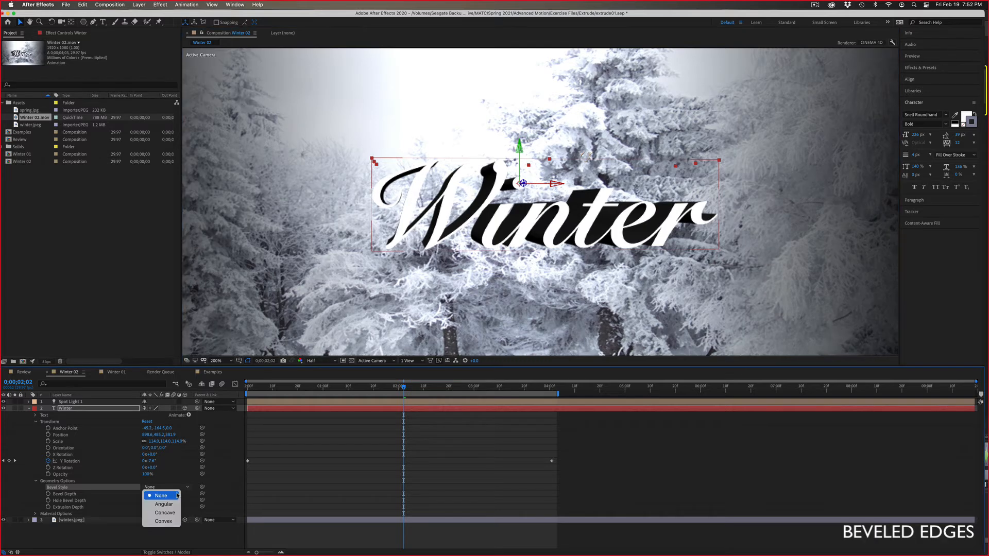
{"action": "left_click", "coordinate": [169, 503]}
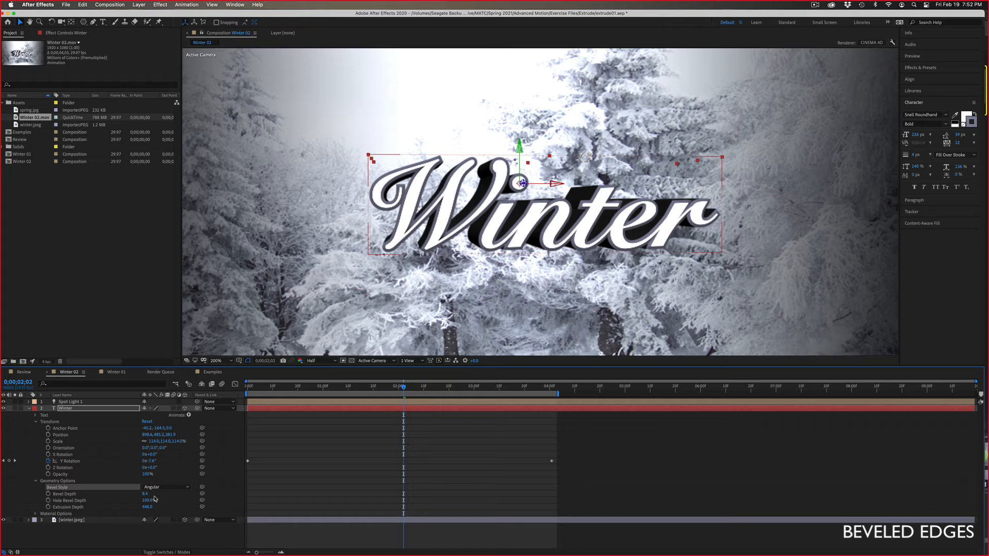
{"action": "left_click_drag", "start_coordinate": [146, 495], "coordinate": [170, 517]}
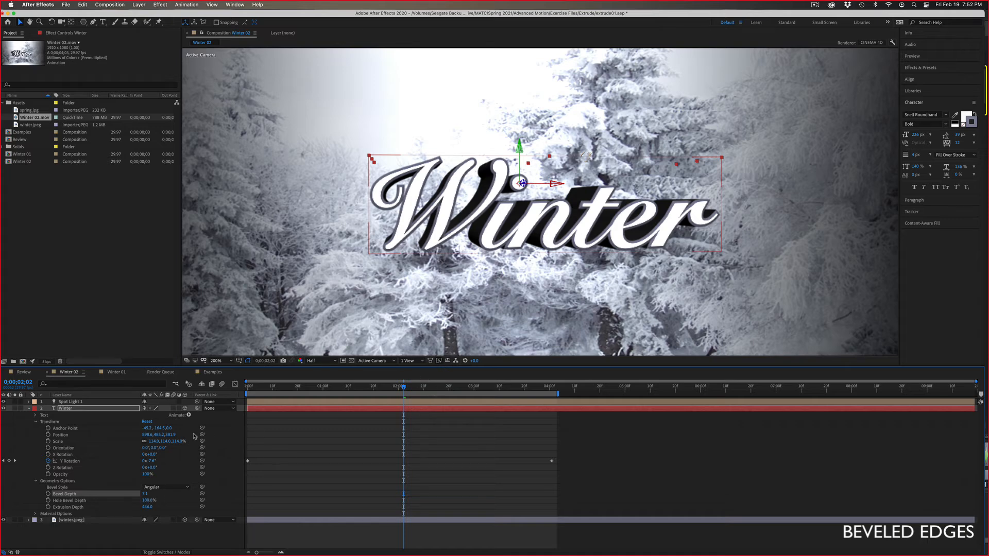
Step: Reveal the Winter layer's rotation properties and turn its Y Rotation to about 32° at 0;00;02;02
{"action": "key", "text": "r"}
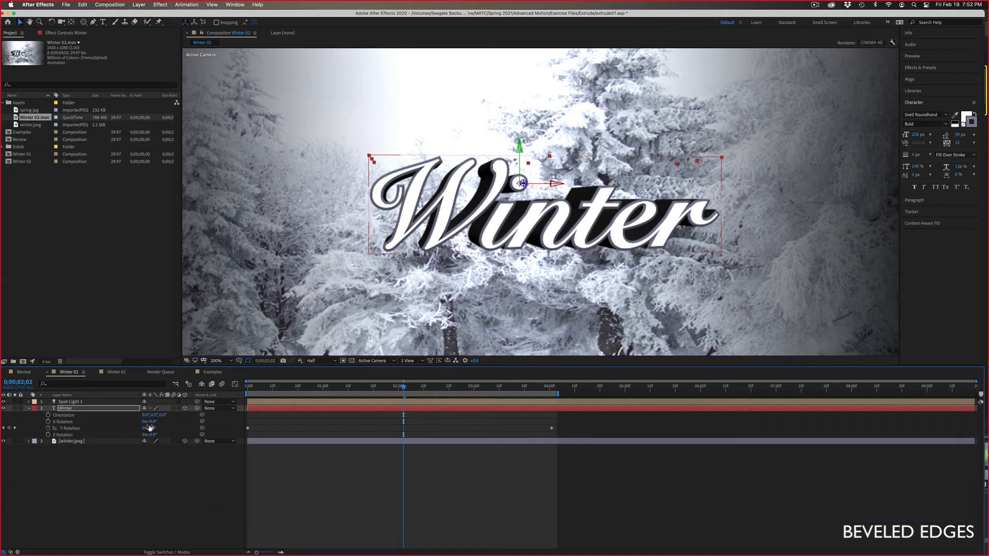
{"action": "left_click_drag", "start_coordinate": [149, 428], "coordinate": [196, 428]}
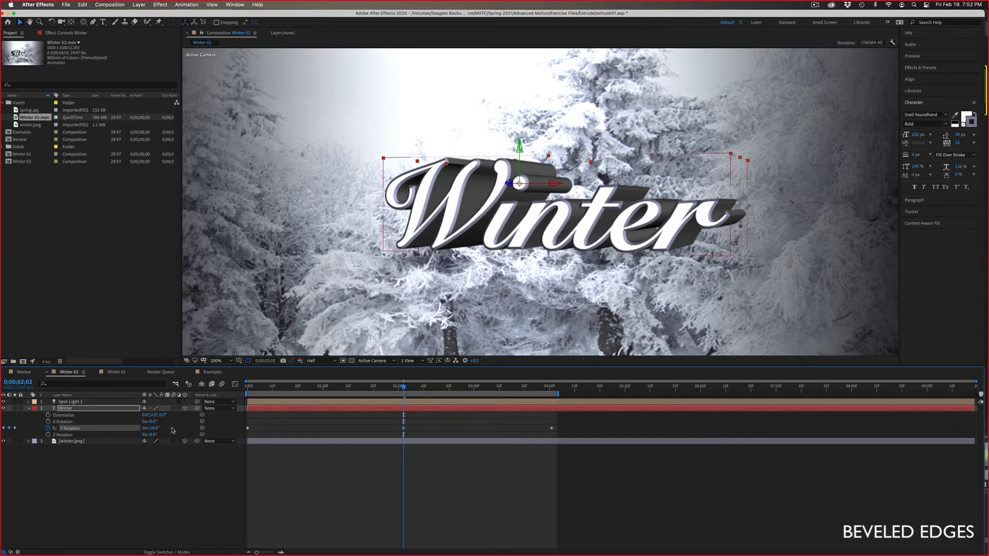
{"action": "left_click_drag", "start_coordinate": [153, 428], "coordinate": [161, 432]}
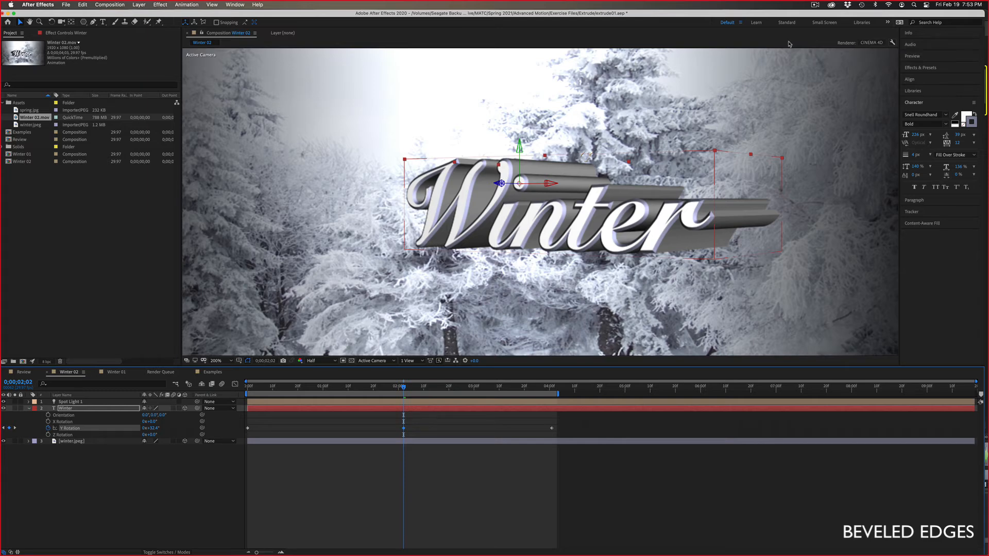
{"action": "left_click", "coordinate": [68, 5]}
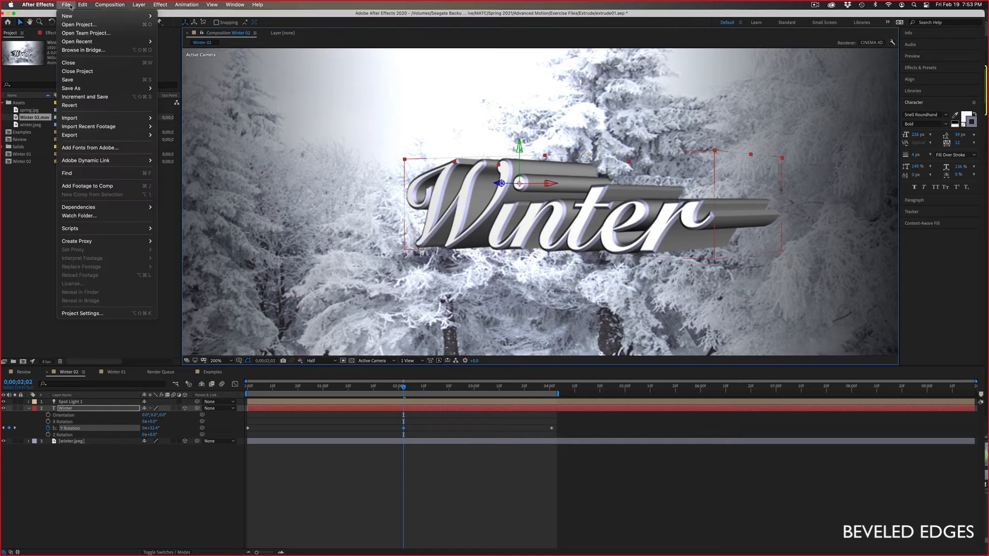
{"action": "mouse_move", "coordinate": [72, 16]}
{"action": "left_click", "coordinate": [482, 495]}
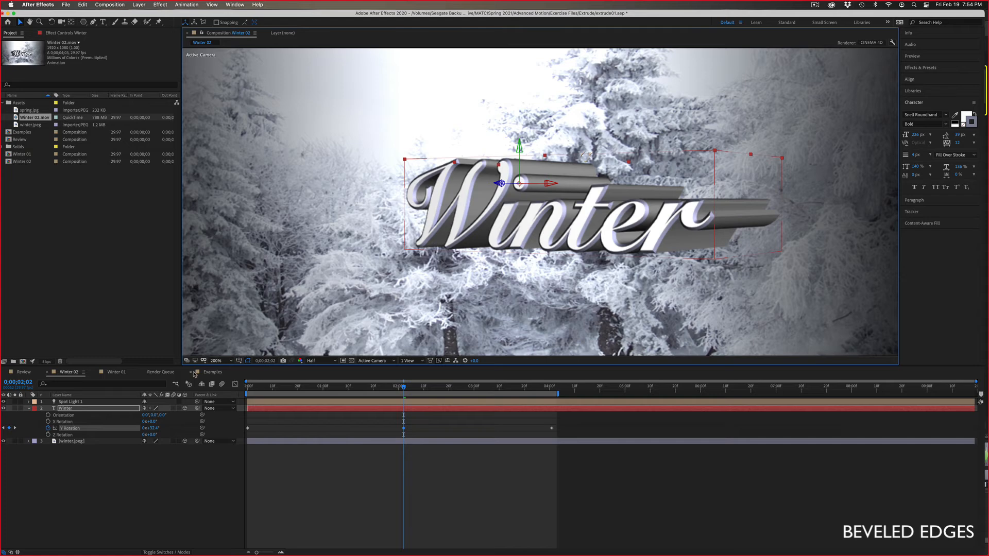
{"action": "left_click", "coordinate": [61, 232]}
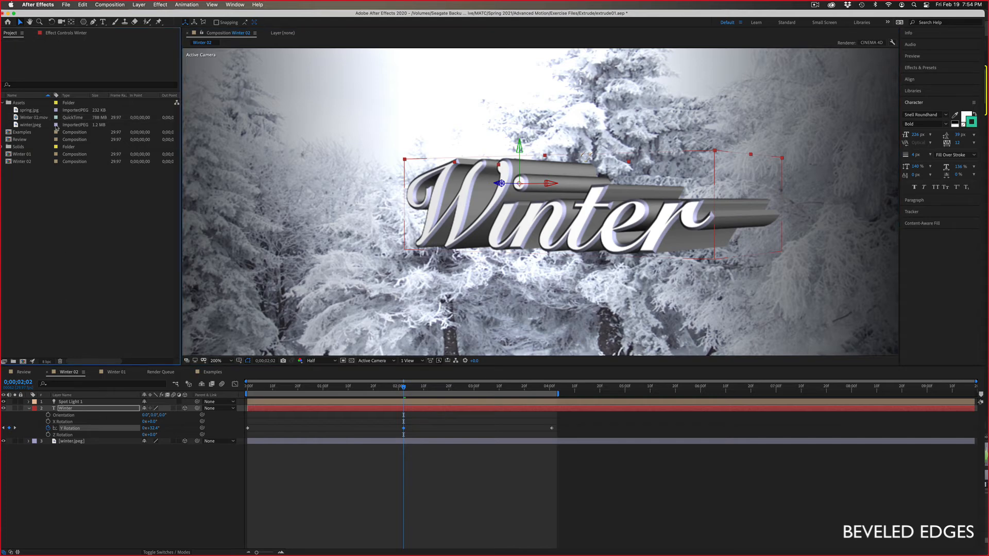
Step: Open the spring.jpg footage from the Assets folder and view it at 100%
{"action": "left_click", "coordinate": [38, 112]}
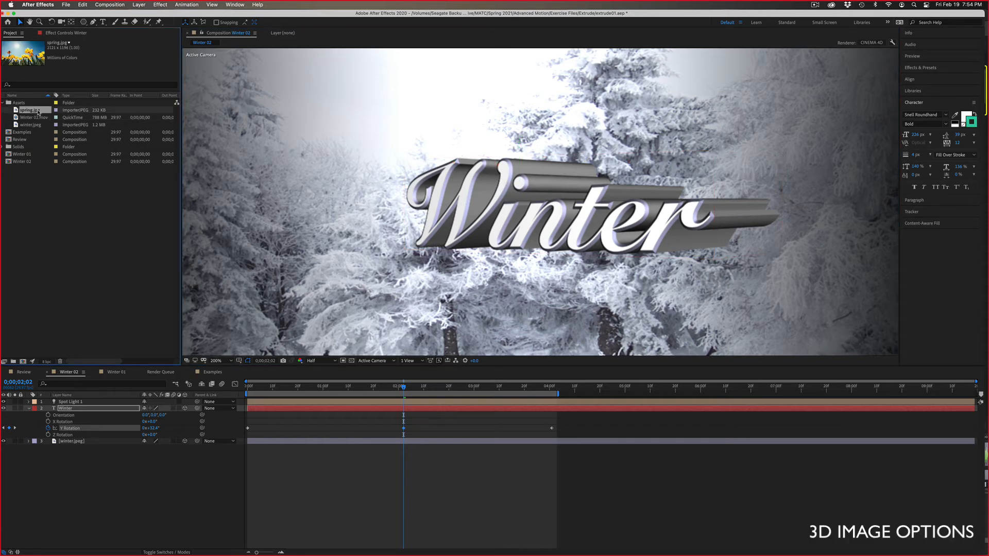
{"action": "double_click", "coordinate": [38, 112]}
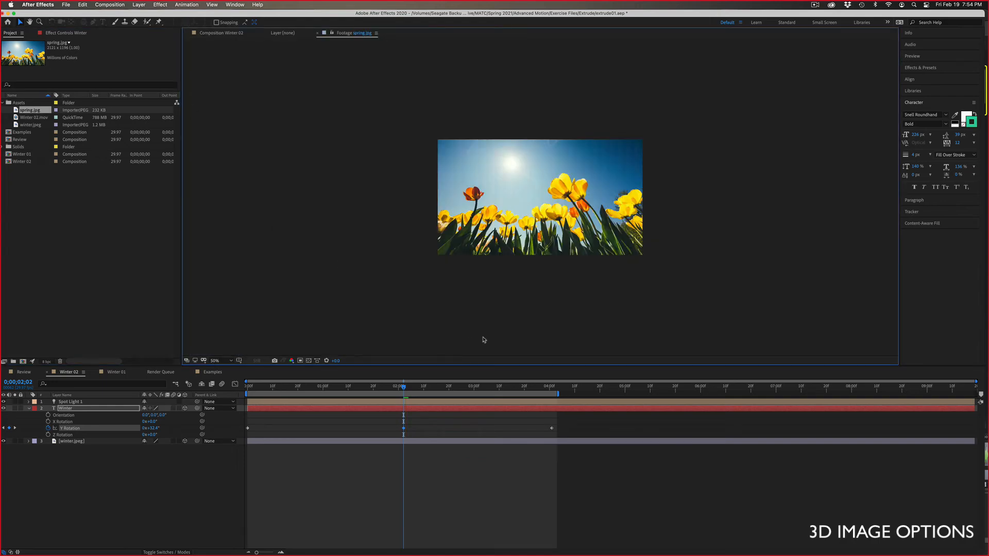
{"action": "key", "text": "slash"}
{"action": "left_click", "coordinate": [335, 505]}
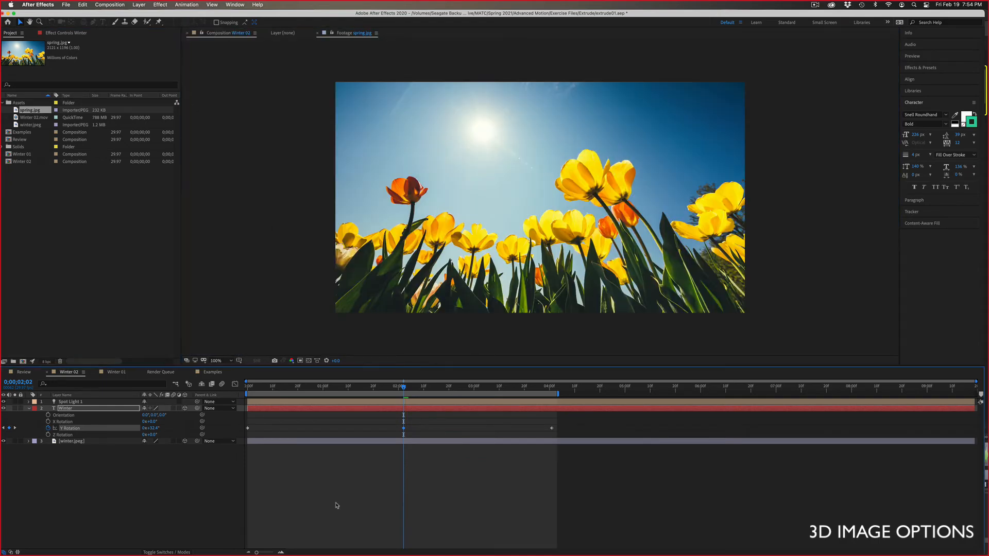
Step: Create a new composition with the HDTV 1080 29.97 preset and add spring.jpg to it as a layer
{"action": "left_click", "coordinate": [23, 362]}
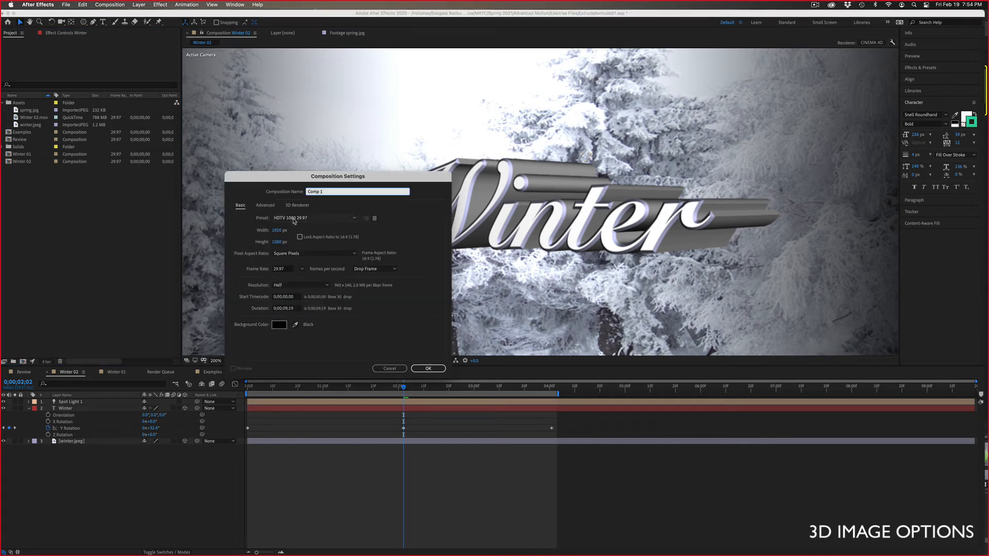
{"action": "left_click", "coordinate": [423, 369]}
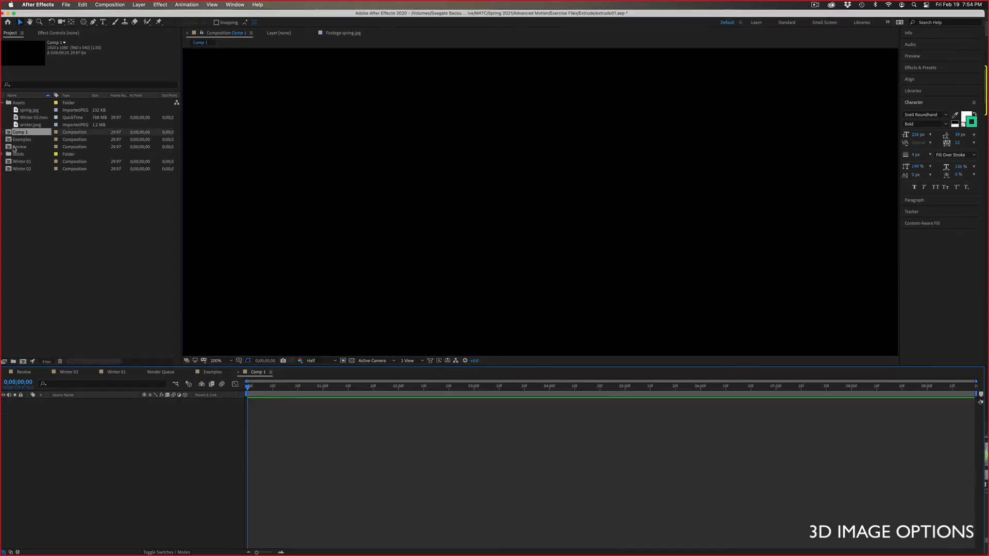
{"action": "left_click_drag", "start_coordinate": [31, 114], "coordinate": [83, 415]}
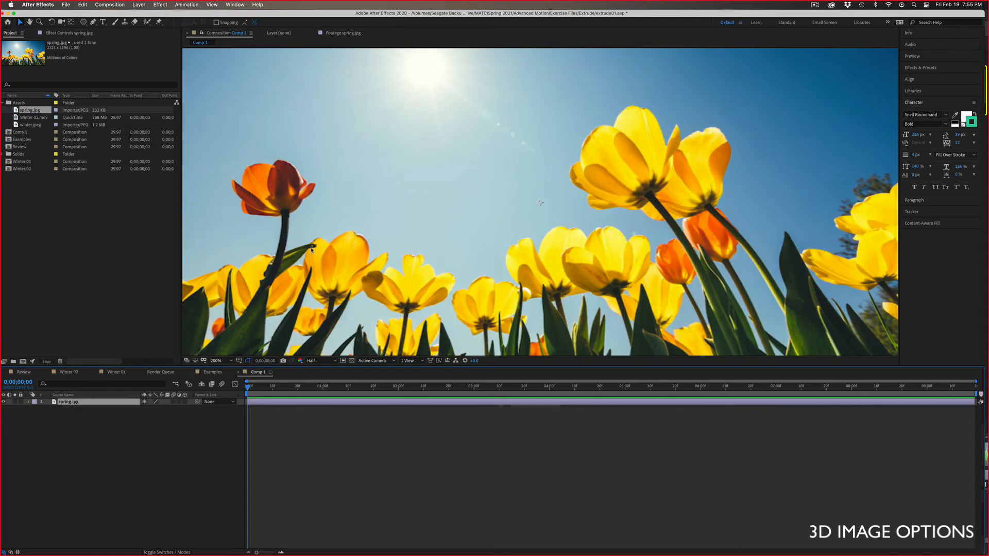
{"action": "key", "text": "slash"}
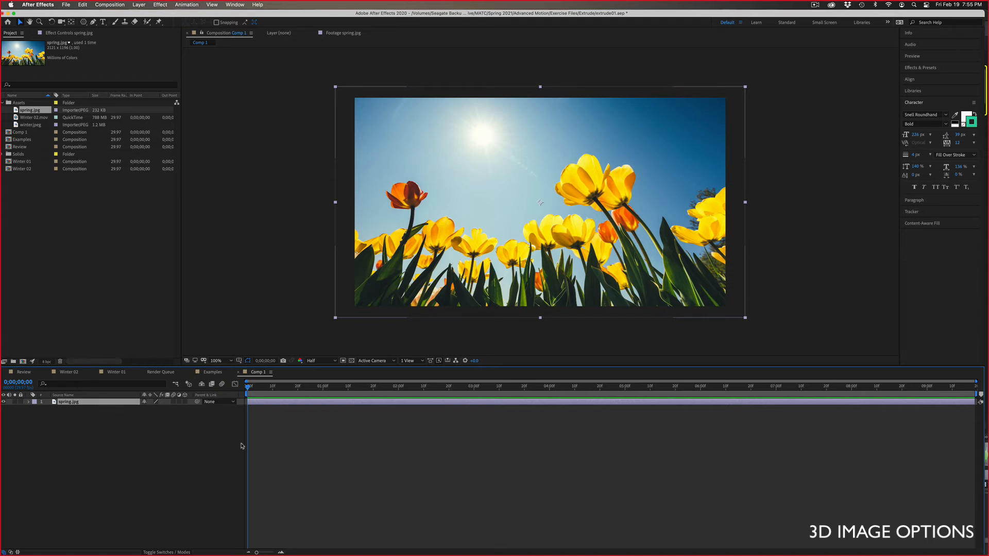
Step: Make the spring.jpg layer 3D and show the composition in the 2 Views - Horizontal layout
{"action": "left_click", "coordinate": [185, 401]}
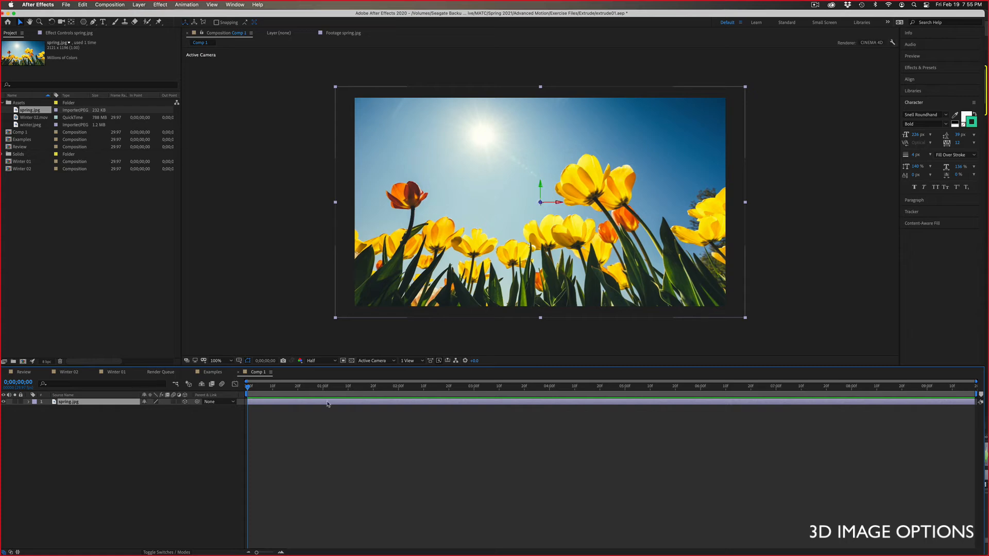
{"action": "left_click", "coordinate": [407, 360]}
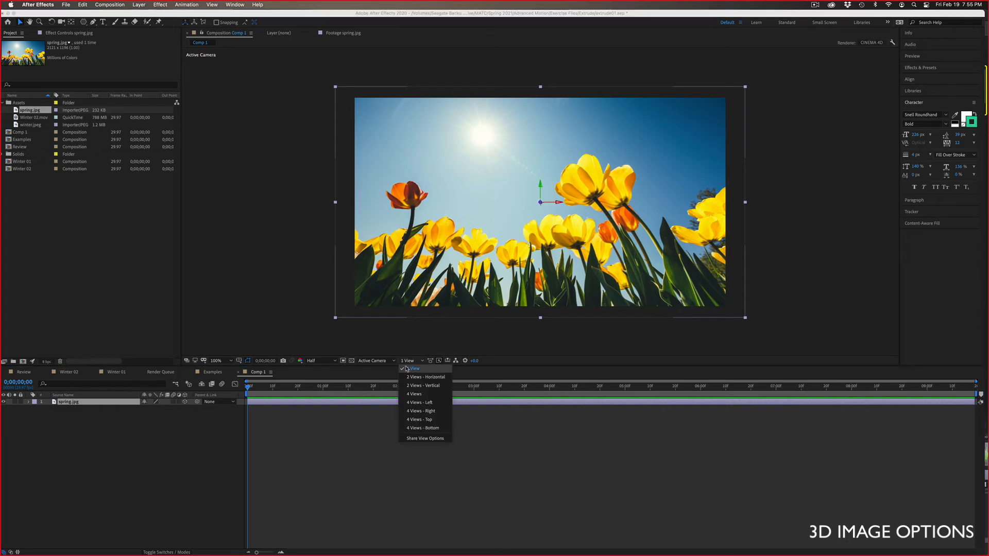
{"action": "left_click", "coordinate": [410, 377]}
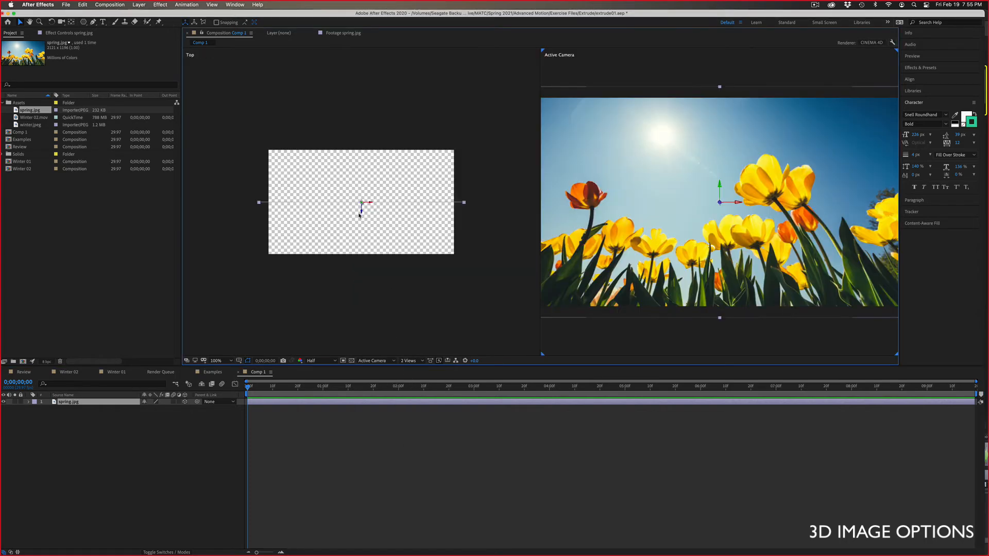
Step: Try pushing the spring.jpg layer back along its Z axis, and turning its Y Rotation to about 45°
{"action": "left_click_drag", "start_coordinate": [362, 214], "coordinate": [361, 111]}
{"action": "key", "text": "ctrl+z"}
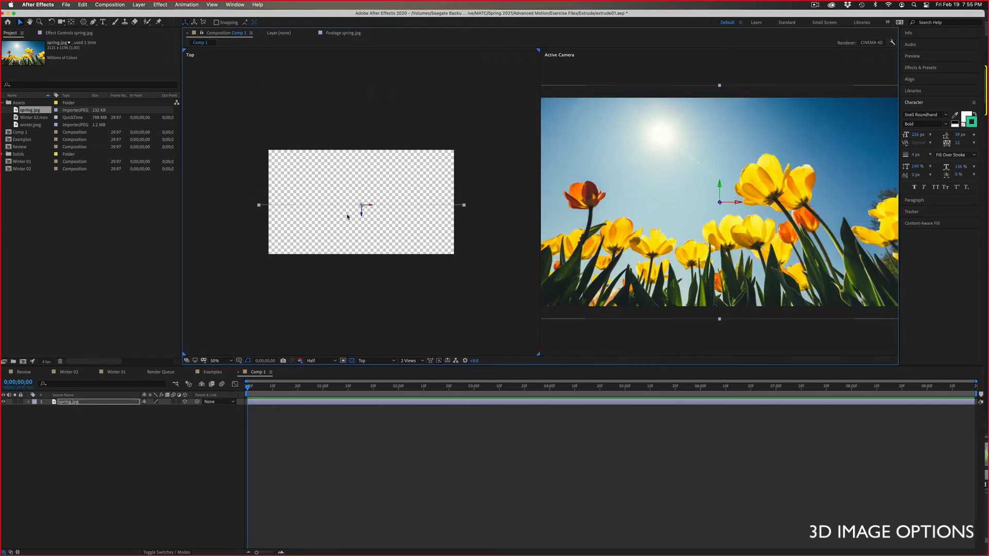
{"action": "key", "text": "r"}
{"action": "left_click_drag", "start_coordinate": [149, 421], "coordinate": [167, 421]}
{"action": "left_click", "coordinate": [382, 455]}
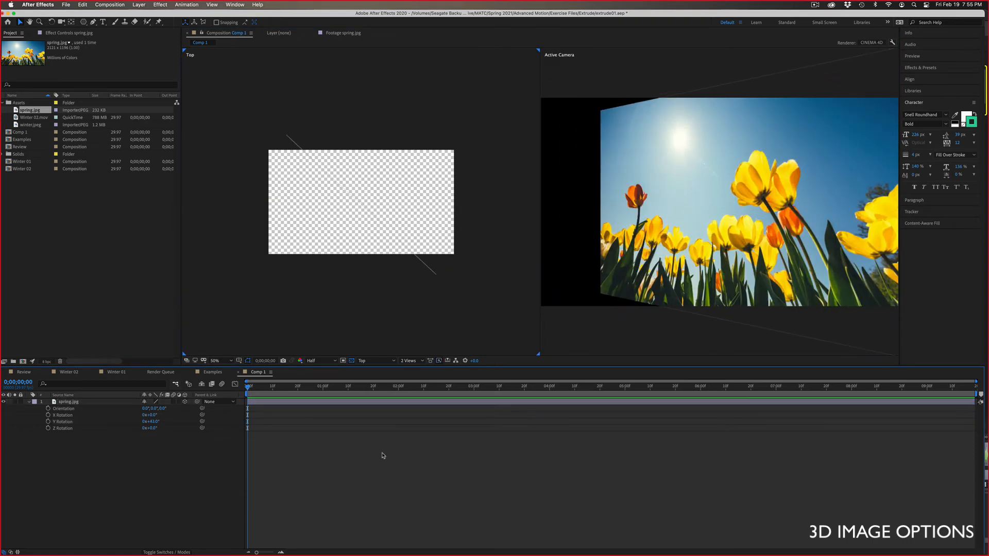
{"action": "key", "text": "ctrl+z"}
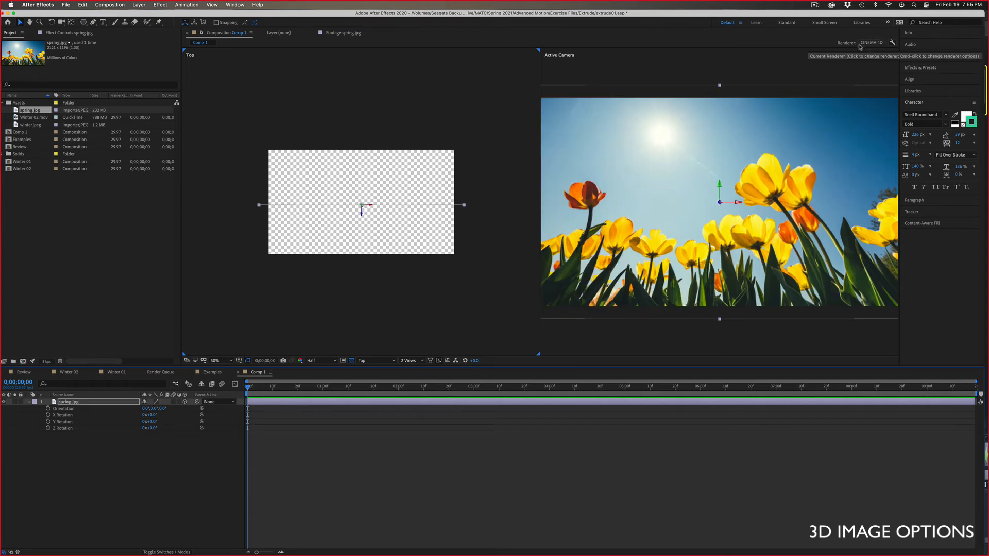
Step: Compare the Geometry Options of the spring.jpg layer with those of the Winter text layer in the Winter 02 composition
{"action": "left_click", "coordinate": [29, 402]}
{"action": "left_click", "coordinate": [29, 402]}
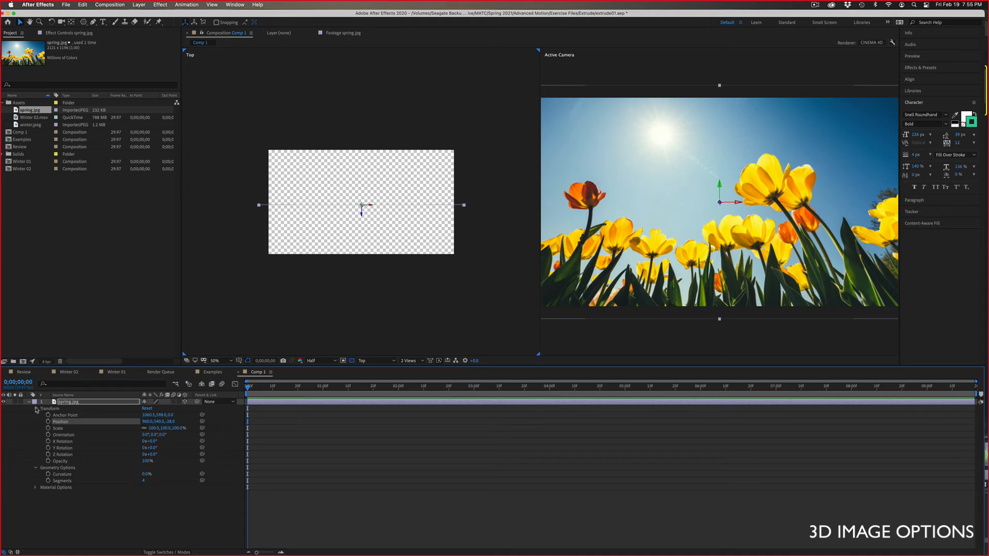
{"action": "left_click", "coordinate": [72, 372]}
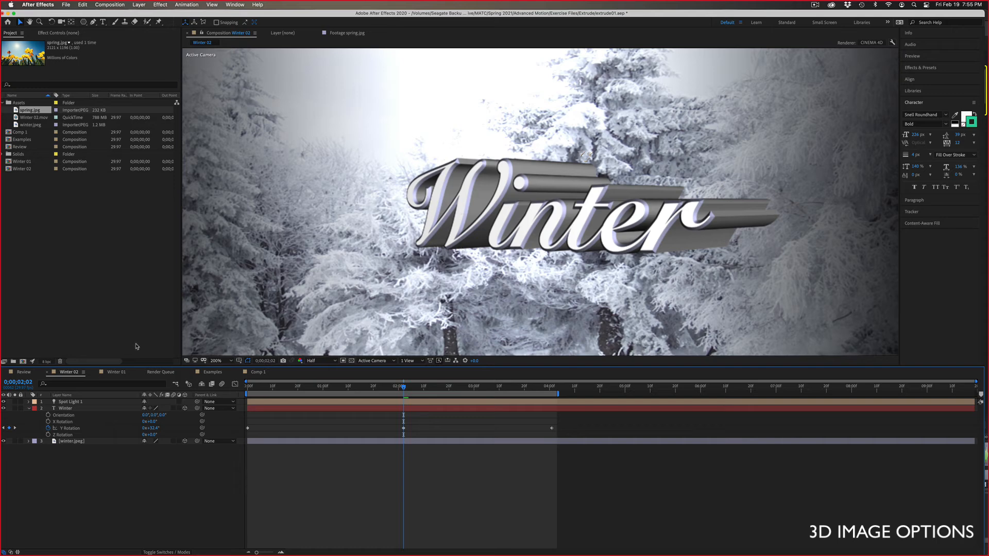
{"action": "left_click", "coordinate": [29, 408]}
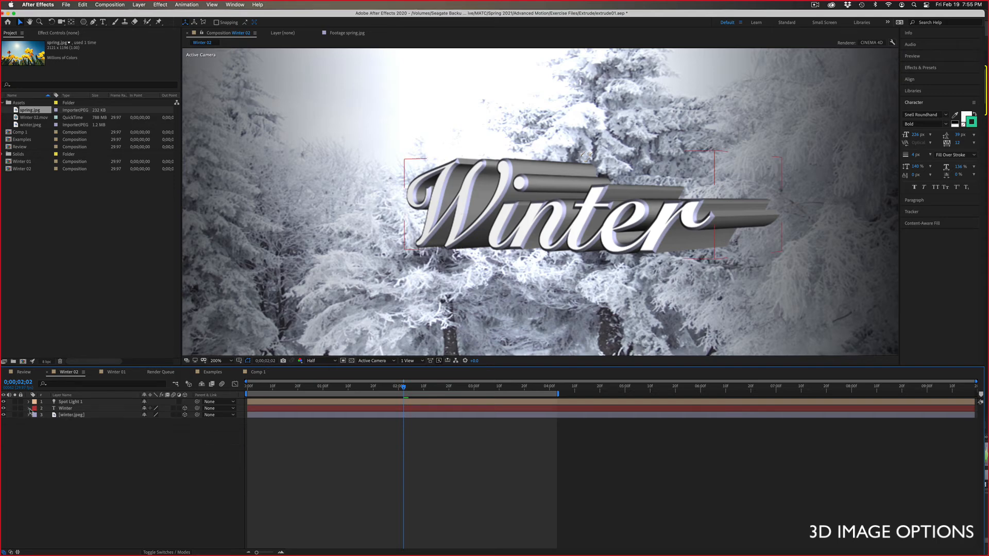
{"action": "left_click", "coordinate": [28, 409]}
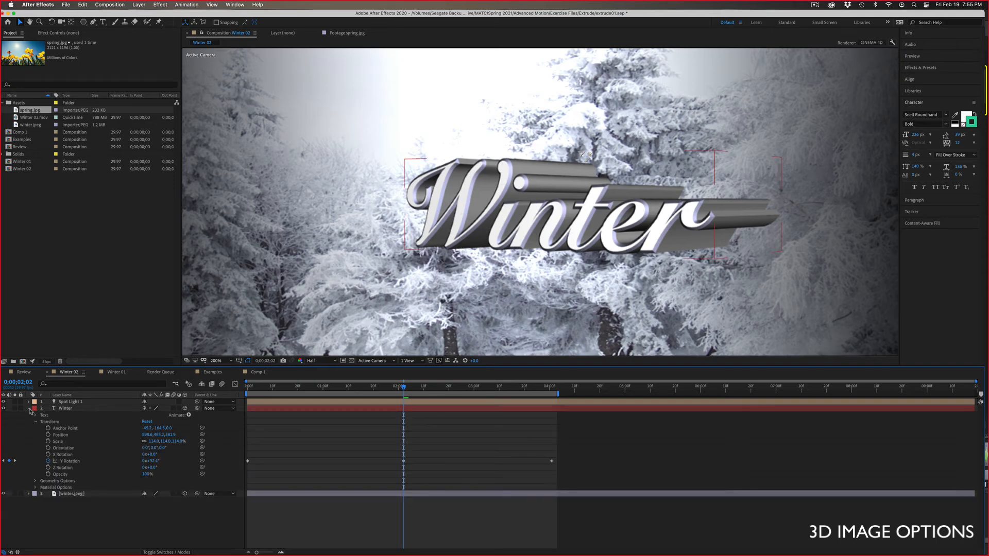
{"action": "left_click", "coordinate": [36, 481]}
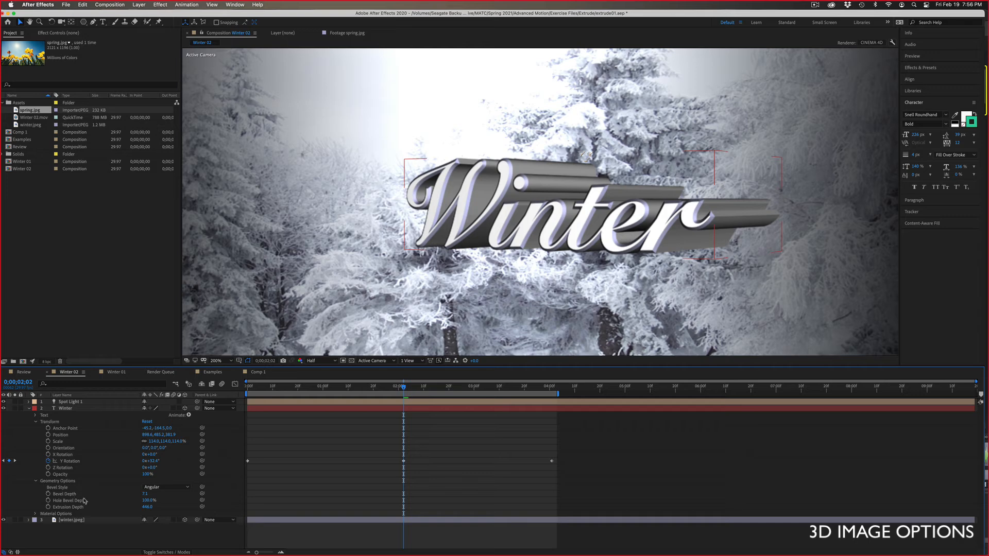
Step: In Comp 1, set the spring.jpg layer's Curvature to 100% and raise its Segments for a smoother bend
{"action": "left_click", "coordinate": [258, 371]}
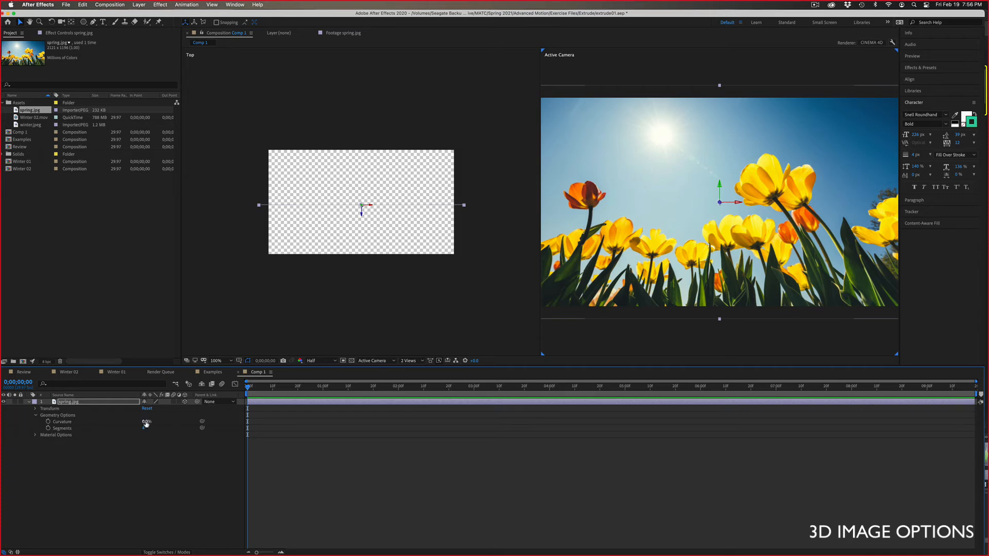
{"action": "left_click_drag", "start_coordinate": [146, 423], "coordinate": [197, 423]}
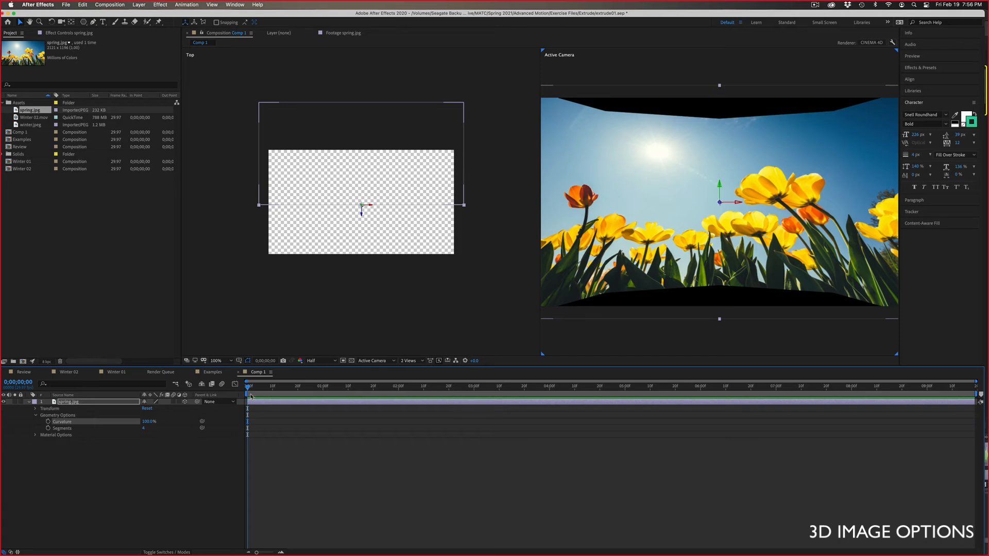
{"action": "left_click_drag", "start_coordinate": [143, 429], "coordinate": [164, 428]}
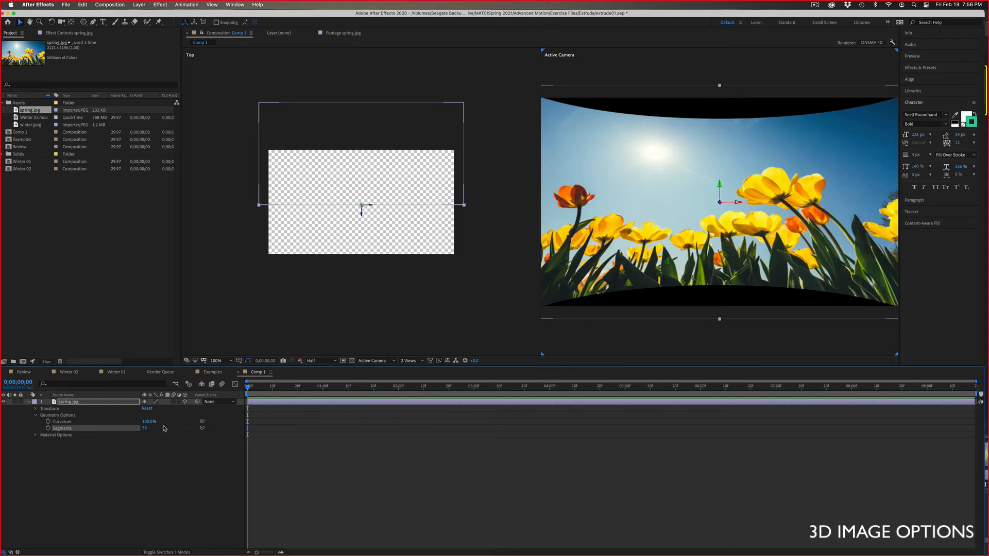
Step: Keyframe the spring.jpg layer's Y Rotation from about 13° at the first frame to about -17° at 0;00;01;13
{"action": "key", "text": "r"}
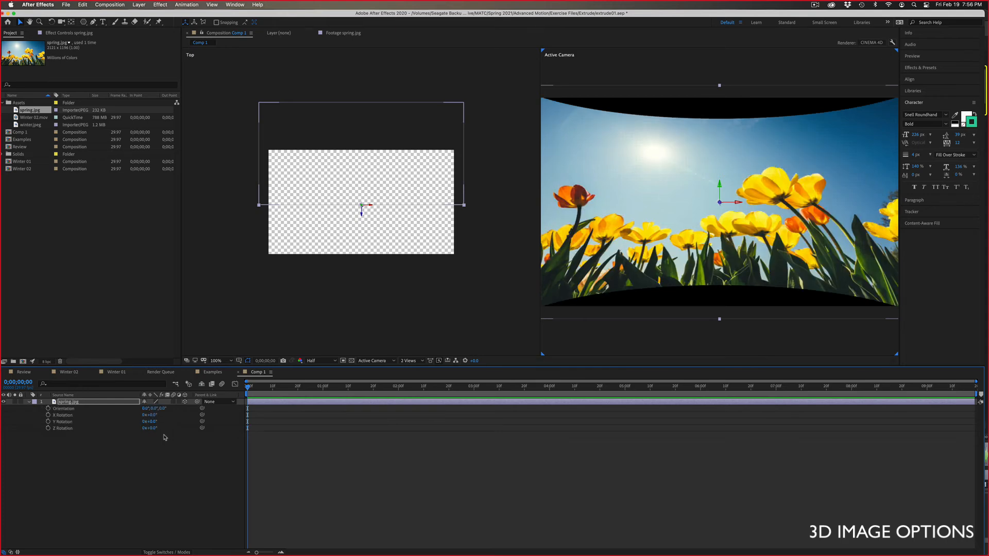
{"action": "left_click_drag", "start_coordinate": [152, 422], "coordinate": [154, 419]}
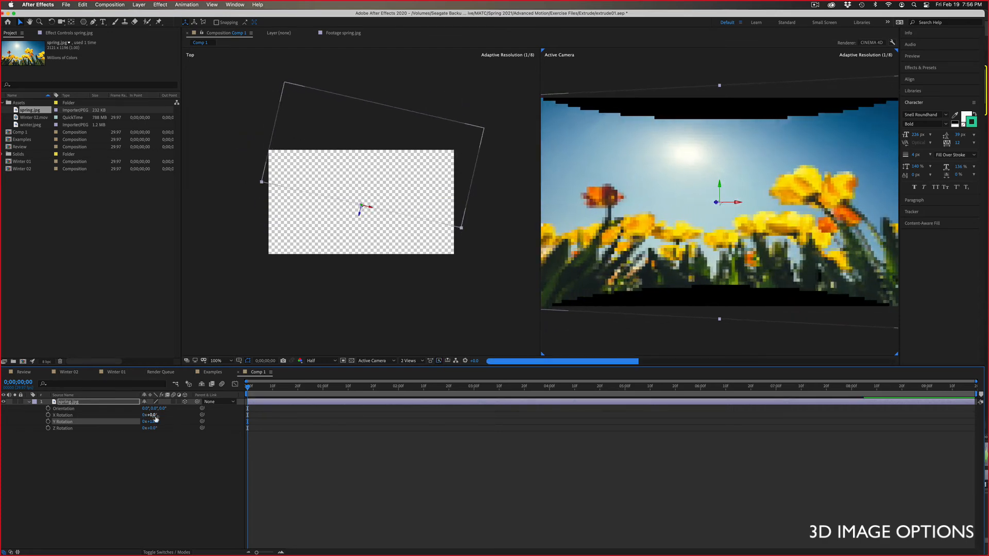
{"action": "left_click", "coordinate": [49, 422]}
{"action": "left_click_drag", "start_coordinate": [339, 393], "coordinate": [356, 392]}
{"action": "left_click_drag", "start_coordinate": [151, 422], "coordinate": [142, 422]}
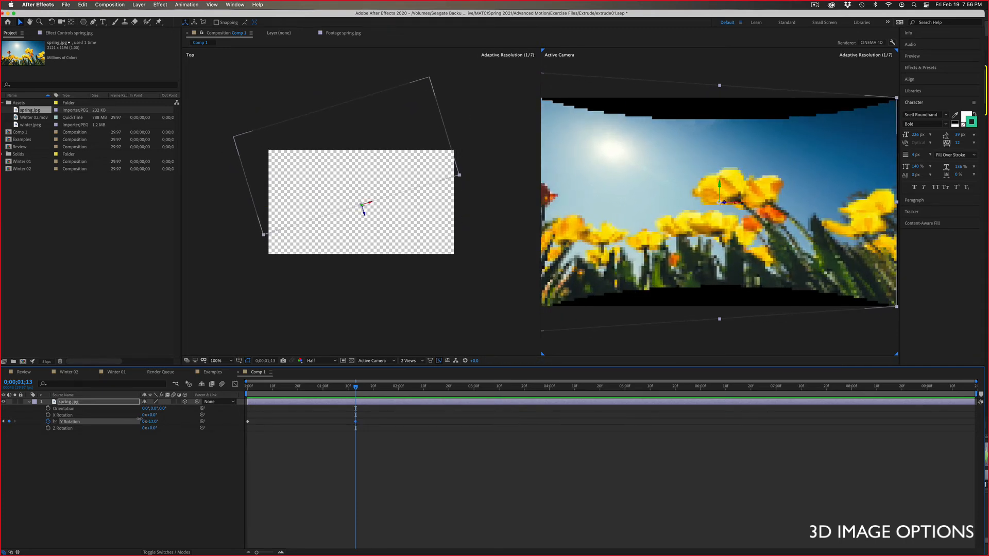
Step: Scrub back to the start of Comp 1 and play the curved image's rotation
{"action": "left_click", "coordinate": [251, 450]}
{"action": "left_click_drag", "start_coordinate": [324, 395], "coordinate": [250, 395]}
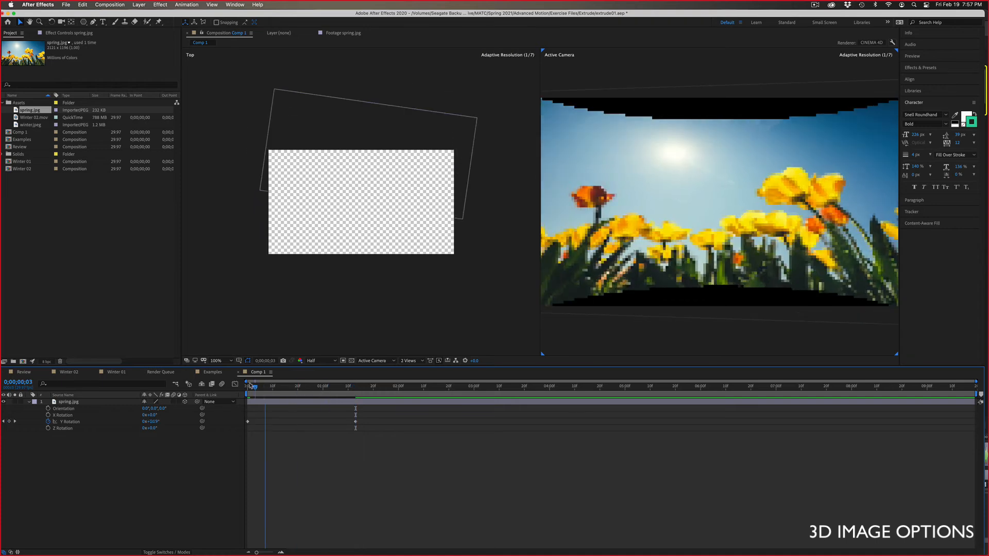
{"action": "key", "text": "space"}
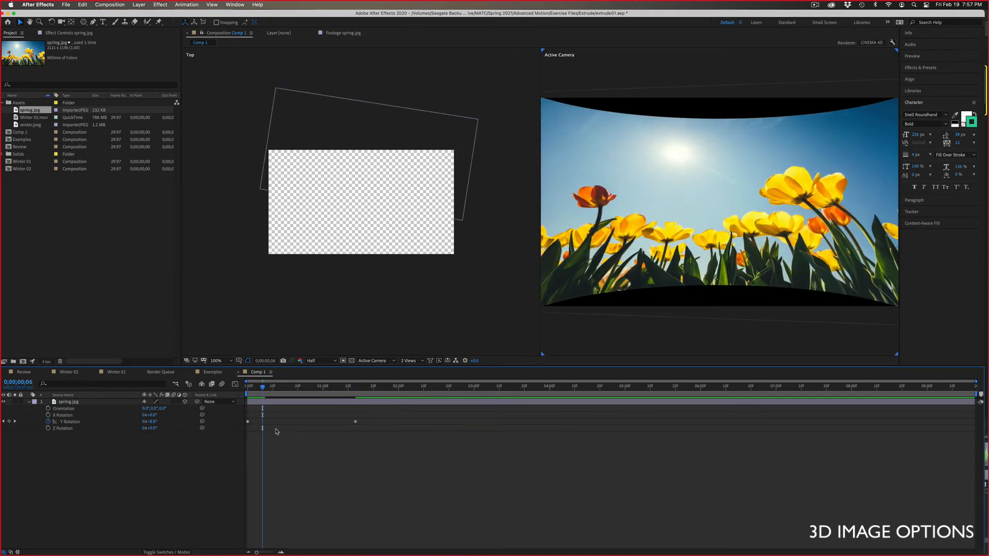
{"action": "key", "text": "space"}
Step: Scale the spring.jpg layer up to 147% so the curved image fills the frame
{"action": "left_click", "coordinate": [88, 402]}
{"action": "key", "text": "s"}
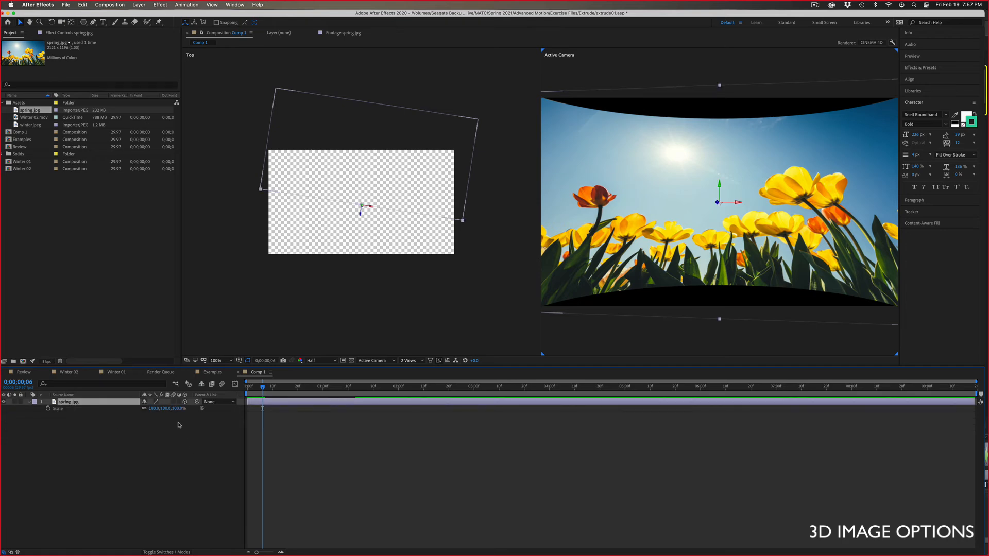
{"action": "left_click_drag", "start_coordinate": [166, 409], "coordinate": [186, 409]}
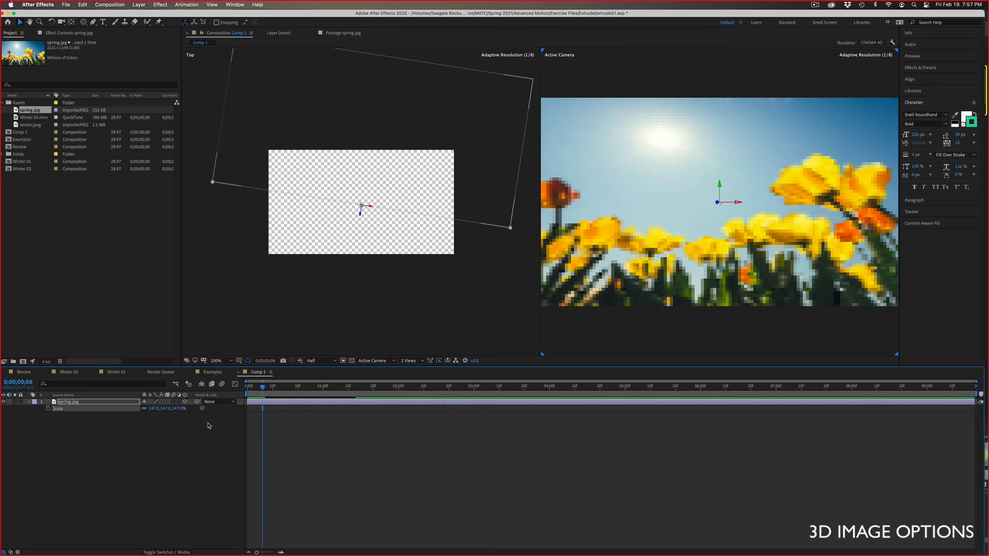
{"action": "left_click", "coordinate": [567, 318]}
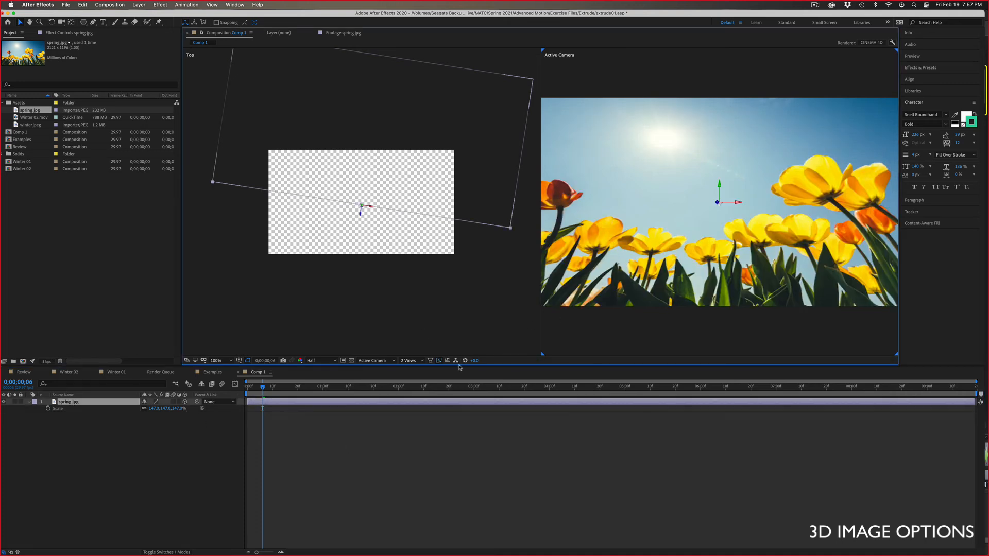
{"action": "left_click", "coordinate": [416, 362]}
{"action": "left_click", "coordinate": [450, 460]}
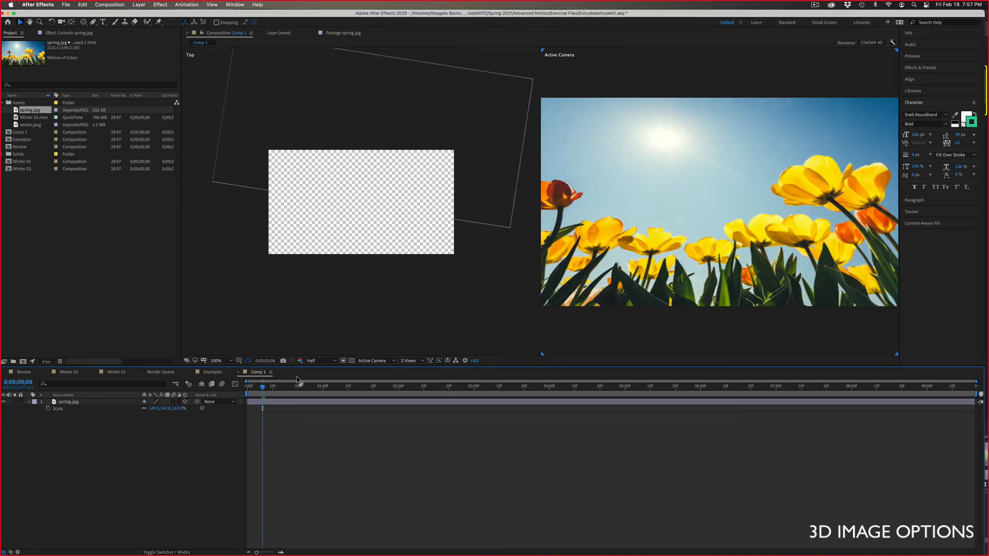
Step: Return to the first frame and change the Top view of the composition to the Left view
{"action": "mouse_move", "coordinate": [263, 389]}
{"action": "left_mouse_down"}
{"action": "mouse_move", "coordinate": [406, 390]}
{"action": "mouse_move", "coordinate": [246, 389]}
{"action": "left_mouse_up"}
{"action": "left_click", "coordinate": [308, 333]}
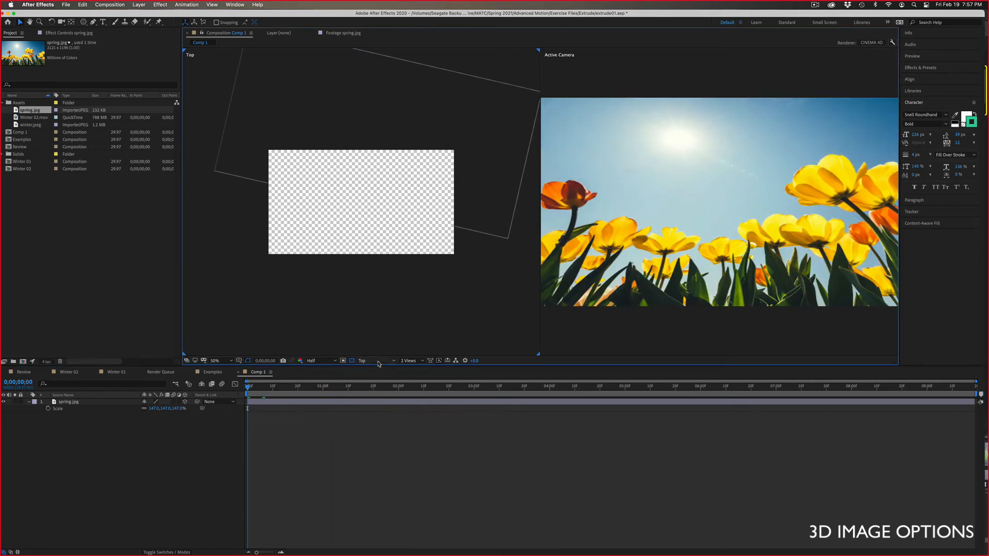
{"action": "left_click", "coordinate": [375, 360]}
{"action": "left_click", "coordinate": [388, 387]}
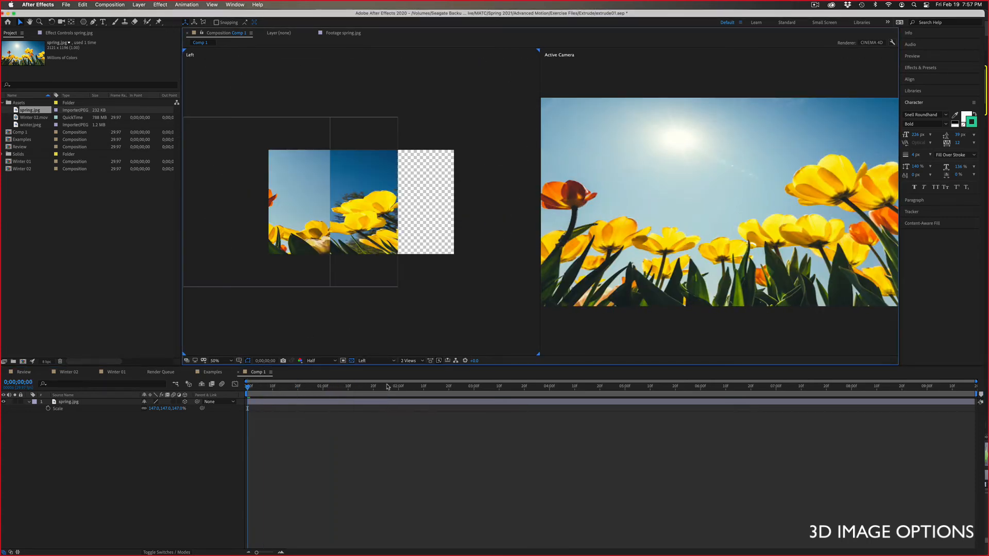
Step: Preview the spring.jpg rotation in the Left and Active Camera views, and zoom the Active Camera view out to 50%
{"action": "left_click_drag", "start_coordinate": [248, 387], "coordinate": [348, 397]}
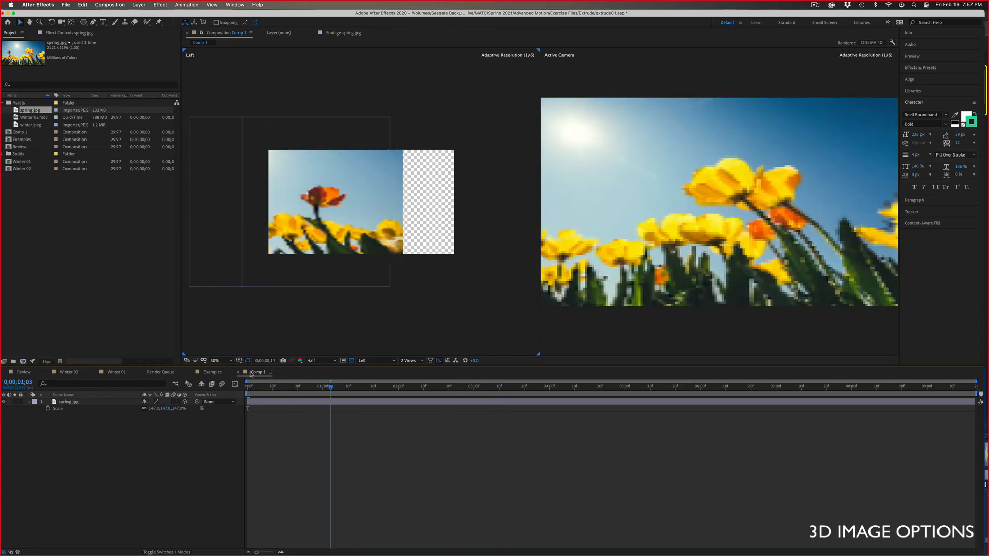
{"action": "key", "text": "Home"}
{"action": "key", "text": "space"}
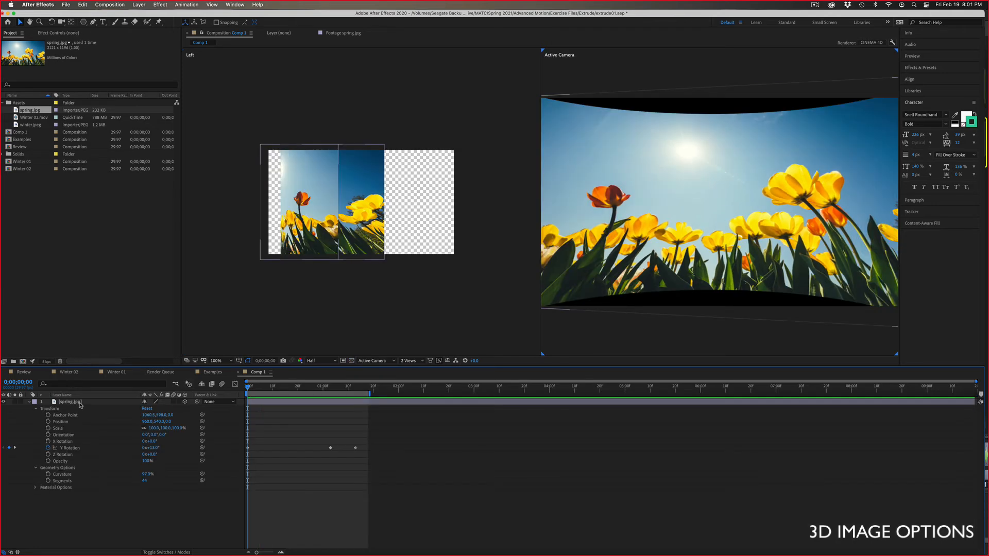
{"action": "left_click", "coordinate": [80, 405]}
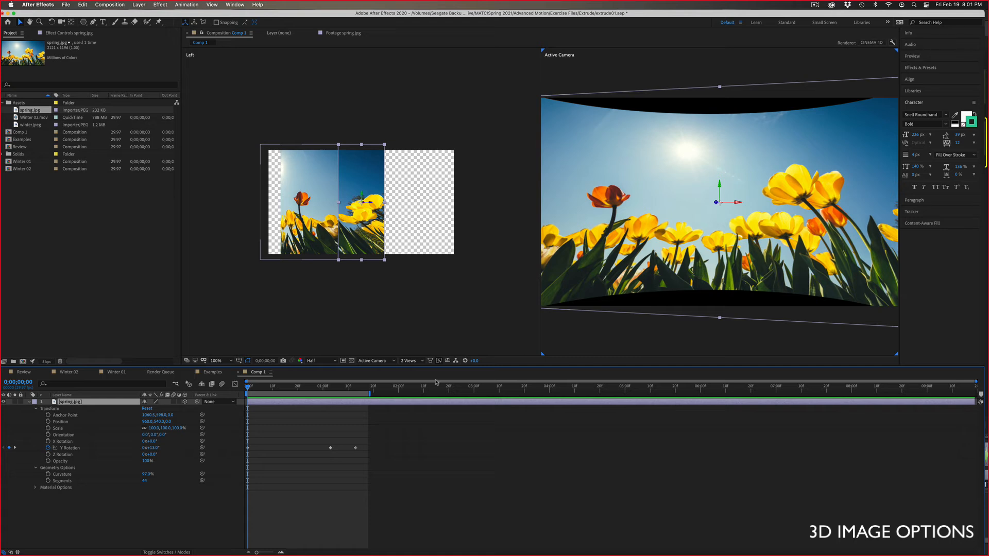
{"action": "key", "text": "space"}
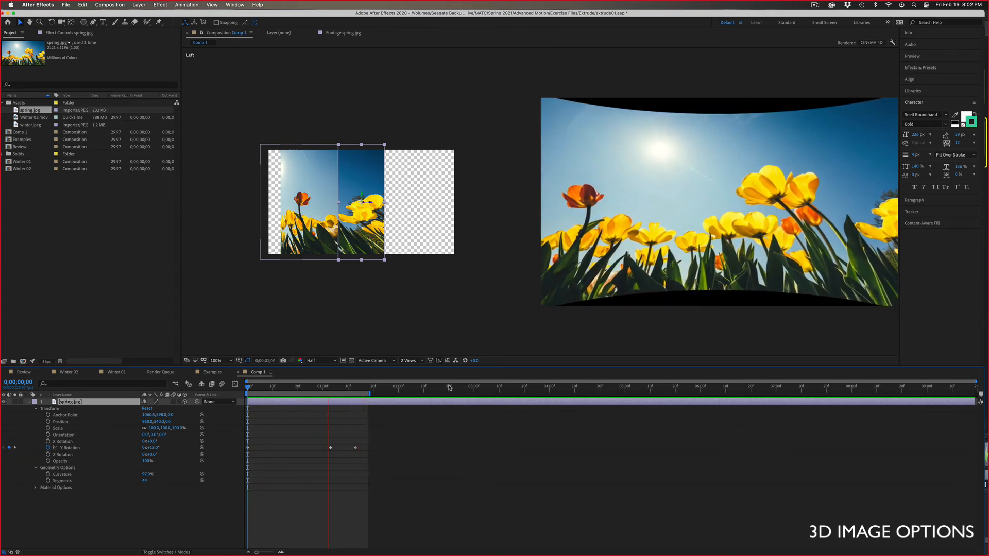
{"action": "key", "text": "comma"}
{"action": "key", "text": "comma"}
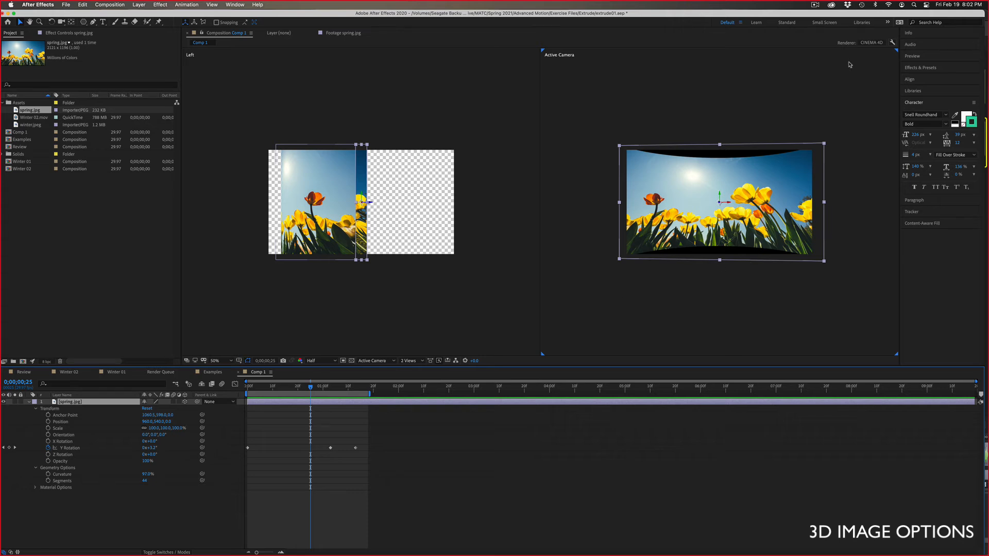
Step: Switch Comp 1's 3D renderer from CINEMA 4D to Classic 3D
{"action": "left_click", "coordinate": [870, 42]}
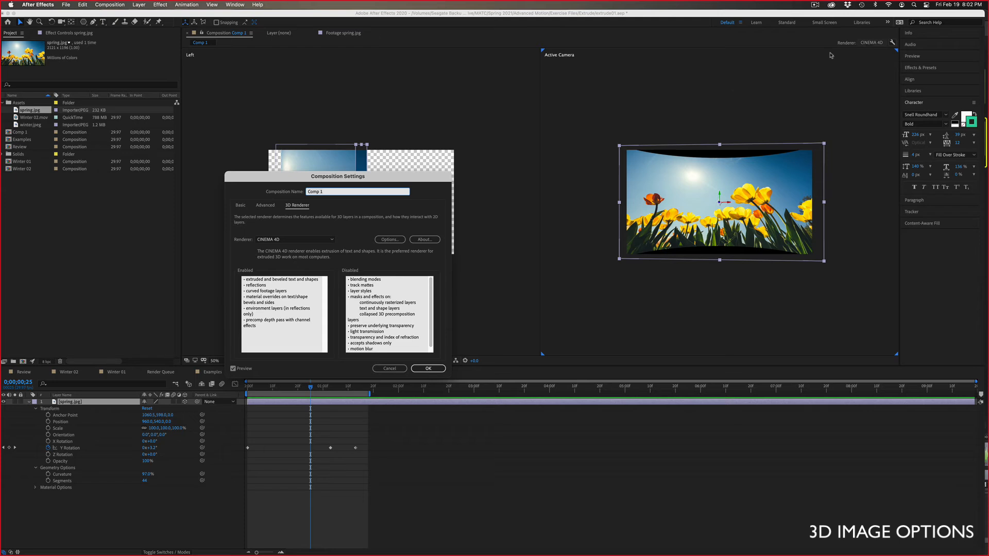
{"action": "left_click", "coordinate": [278, 240]}
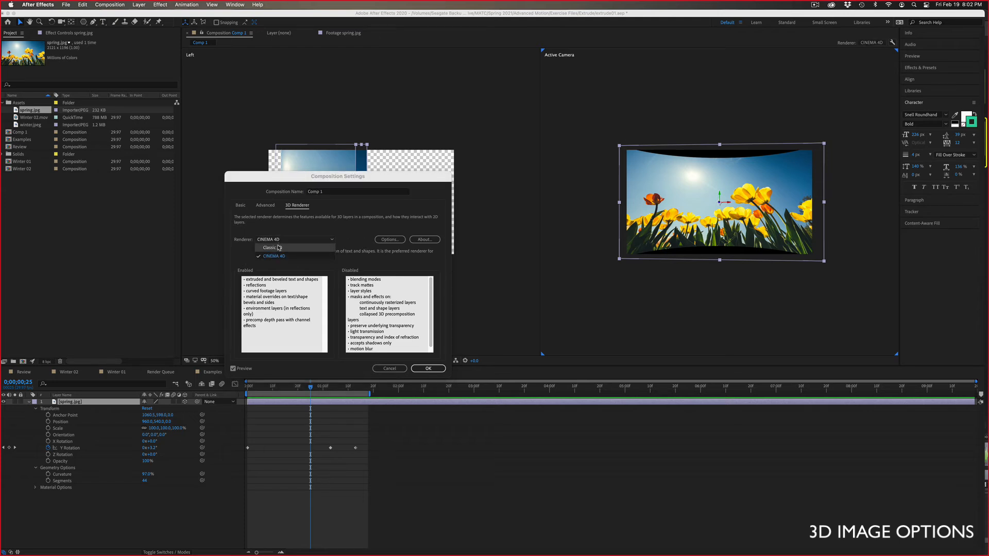
{"action": "left_click", "coordinate": [278, 247]}
{"action": "left_click", "coordinate": [428, 368]}
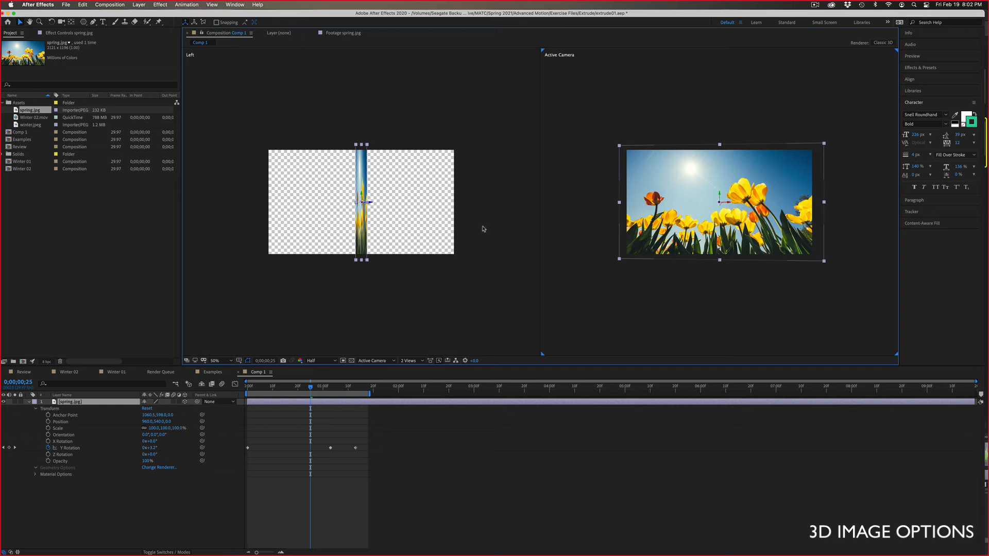
Step: Apply the CC Sphere perspective effect to spring.jpg, try turning the layer's Y Rotation, and undo that rotation
{"action": "left_click", "coordinate": [159, 4]}
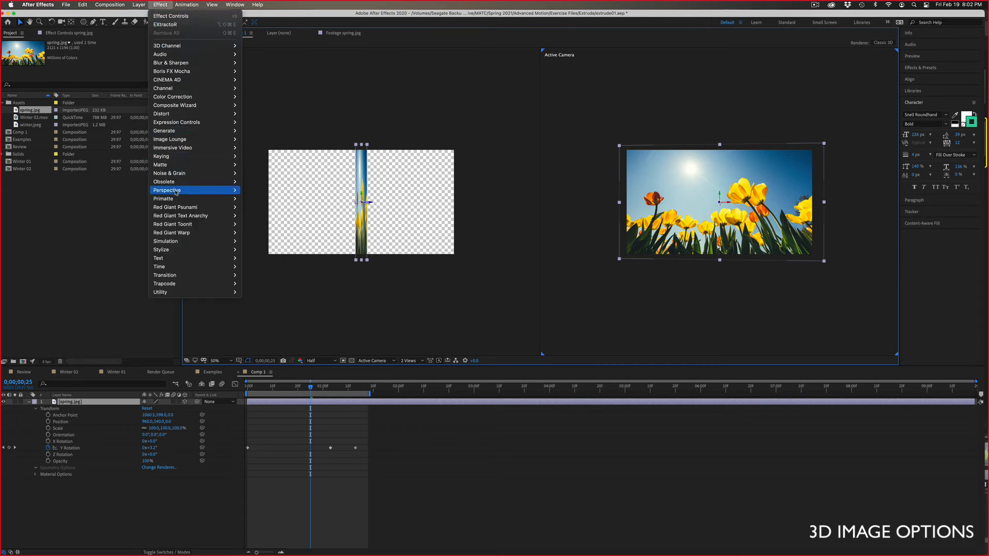
{"action": "mouse_move", "coordinate": [176, 192]}
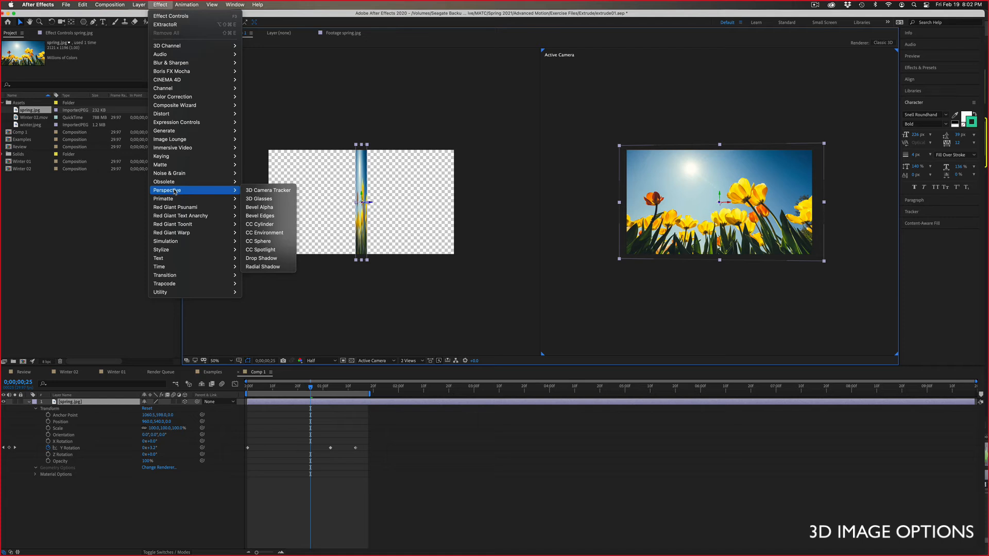
{"action": "left_click", "coordinate": [262, 240]}
{"action": "key", "text": "r"}
{"action": "mouse_move", "coordinate": [150, 421]}
{"action": "left_mouse_down"}
{"action": "mouse_move", "coordinate": [115, 422]}
{"action": "mouse_move", "coordinate": [152, 415]}
{"action": "left_mouse_up"}
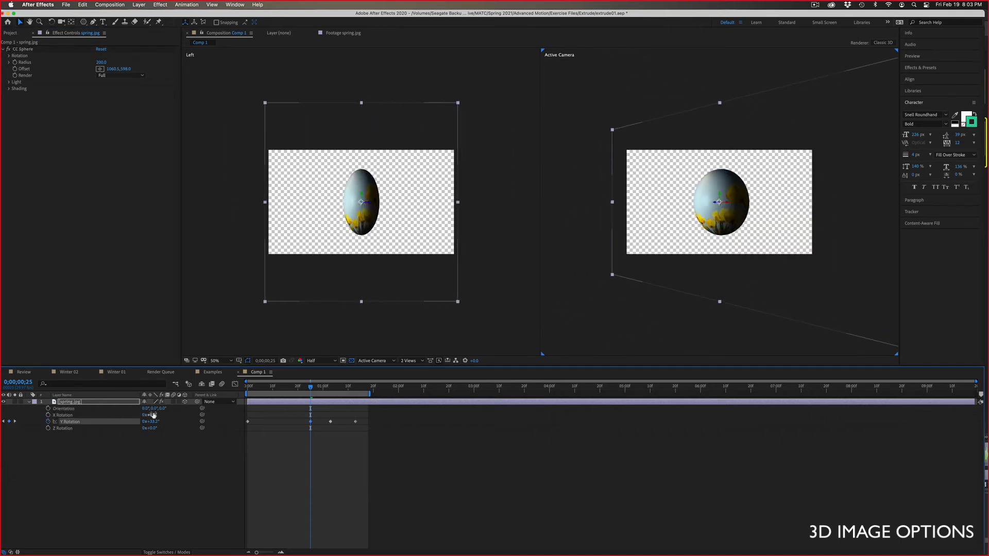
{"action": "key", "text": "super+z"}
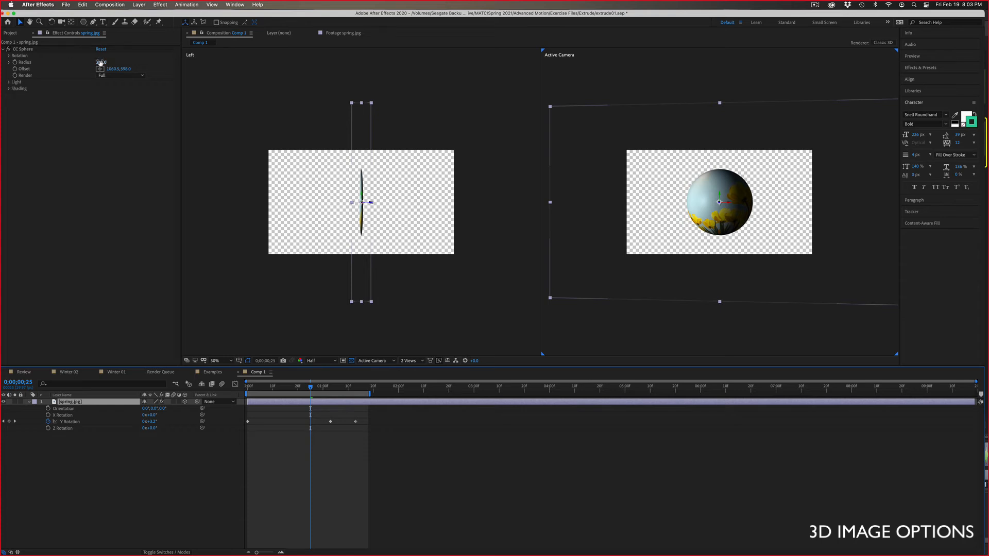
Step: Turn CC Sphere's Rotation Y to 252° and delete the effect from spring.jpg
{"action": "left_click", "coordinate": [9, 55]}
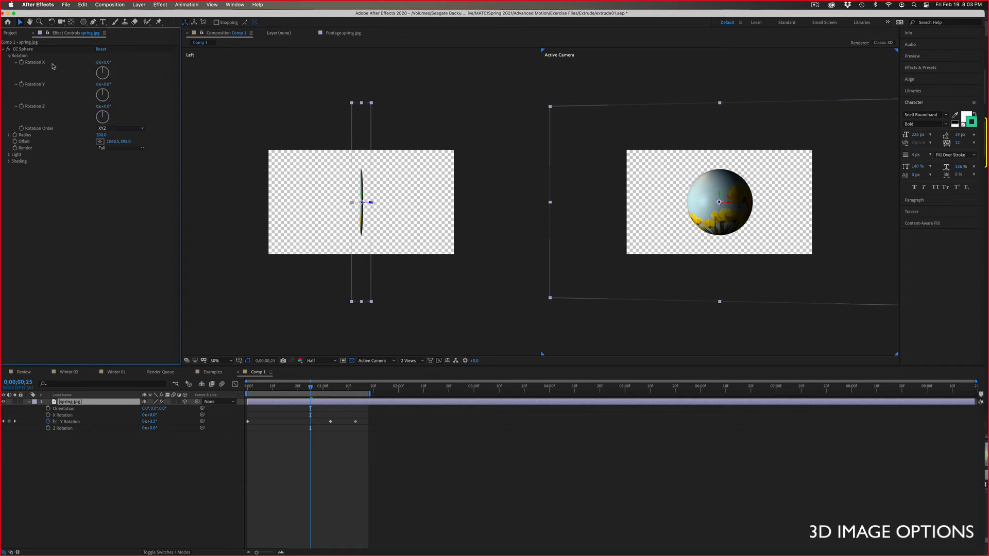
{"action": "left_click_drag", "start_coordinate": [103, 92], "coordinate": [109, 116]}
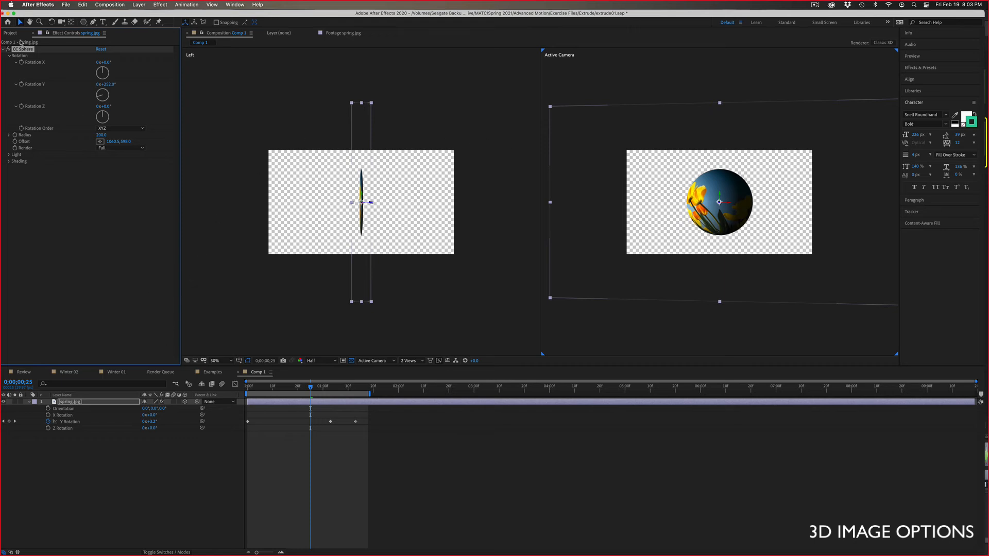
{"action": "key", "text": "Delete"}
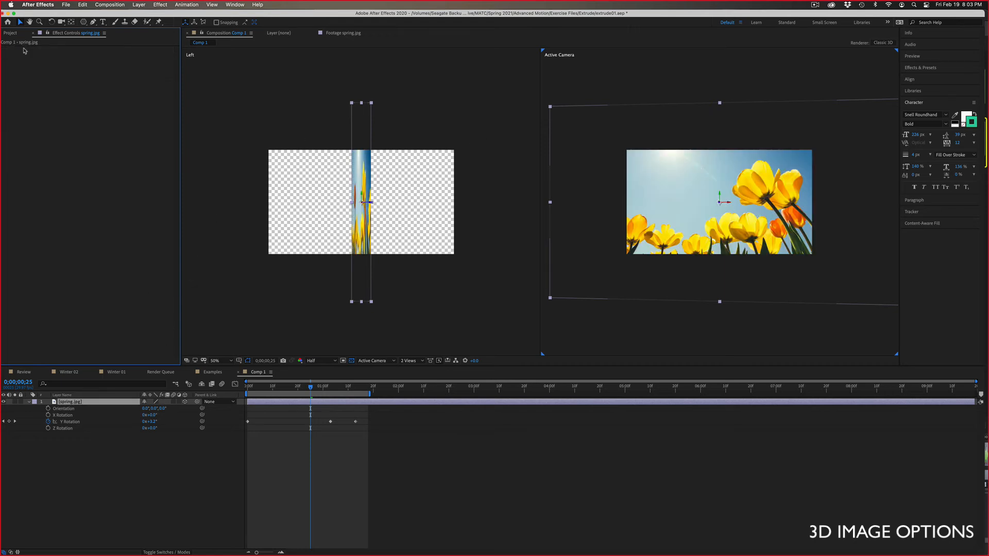
Step: Apply the CC Cylinder perspective effect to spring.jpg and rotate the cylinder about 86° in X, 83° in Y and 64° in Z
{"action": "left_click", "coordinate": [161, 4]}
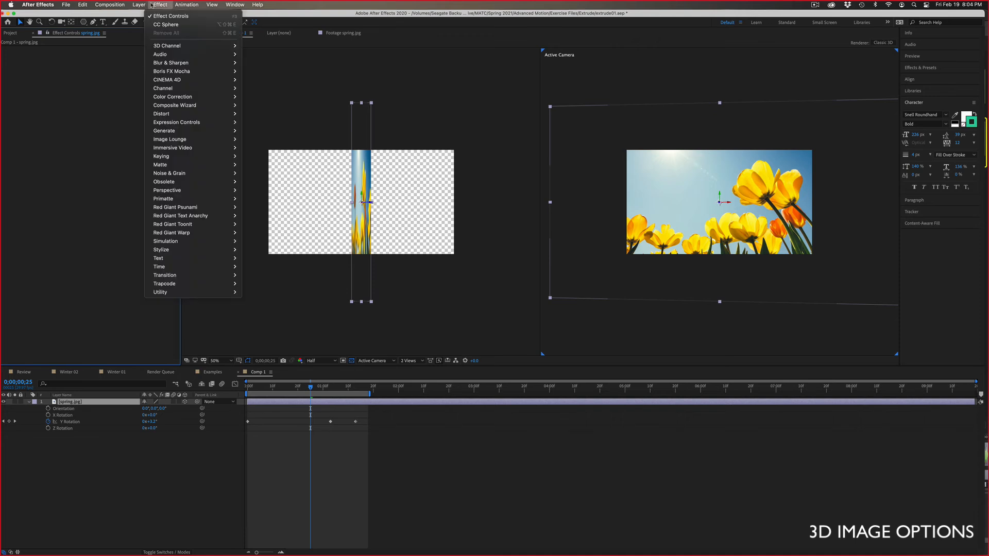
{"action": "mouse_move", "coordinate": [170, 190]}
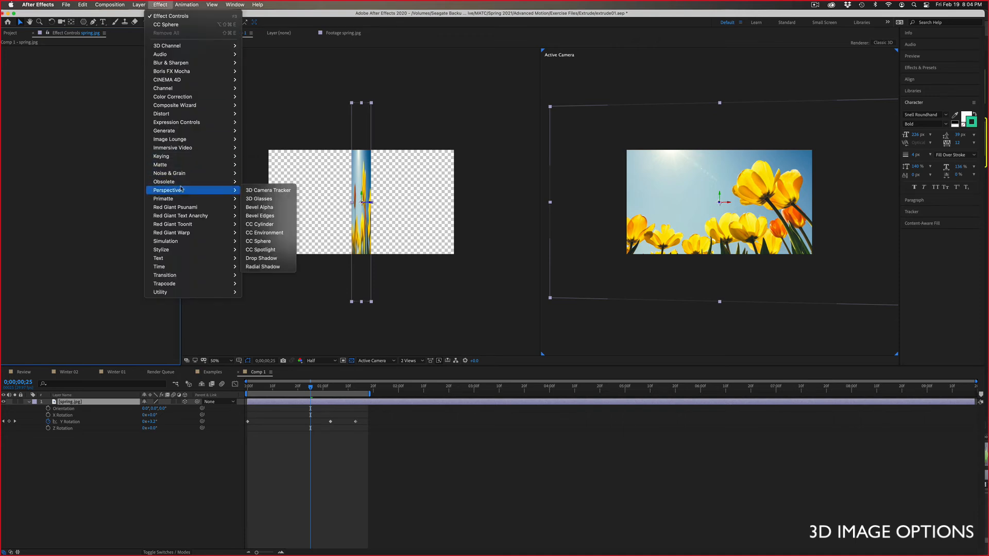
{"action": "left_click", "coordinate": [259, 225]}
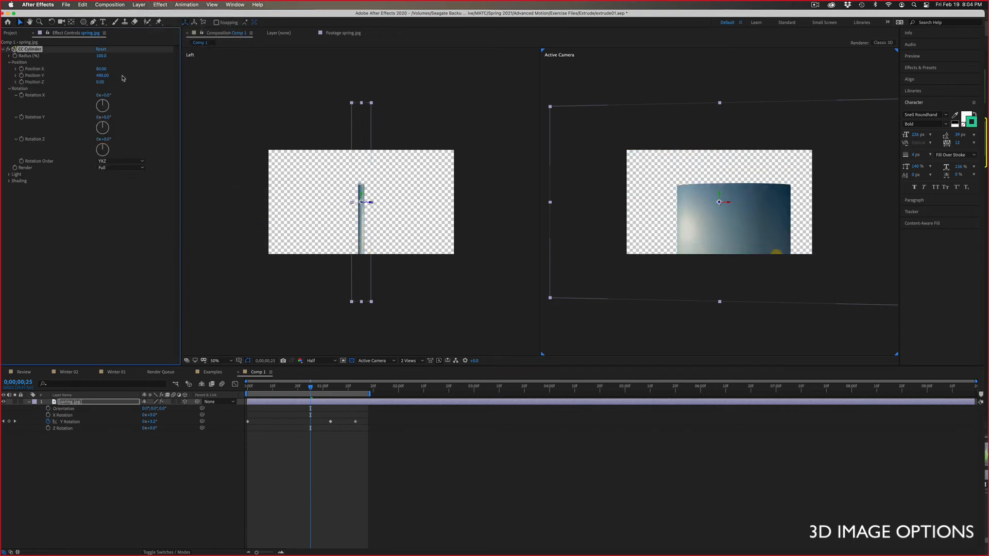
{"action": "left_click_drag", "start_coordinate": [104, 128], "coordinate": [110, 146]}
{"action": "left_click_drag", "start_coordinate": [107, 107], "coordinate": [113, 107]}
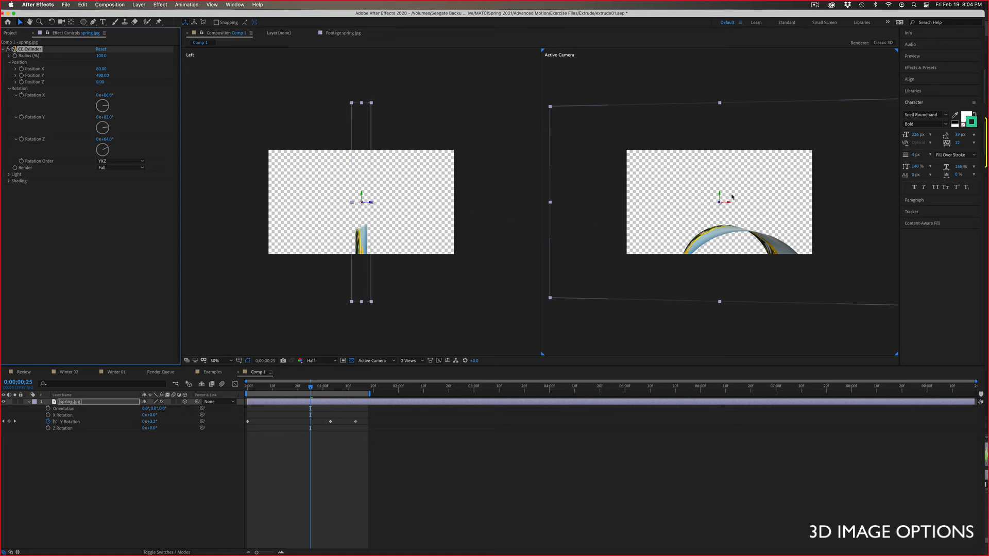
Step: Raise the spring.jpg layer in the Active Camera view and switch the composition to a single view
{"action": "left_click_drag", "start_coordinate": [720, 196], "coordinate": [719, 150]}
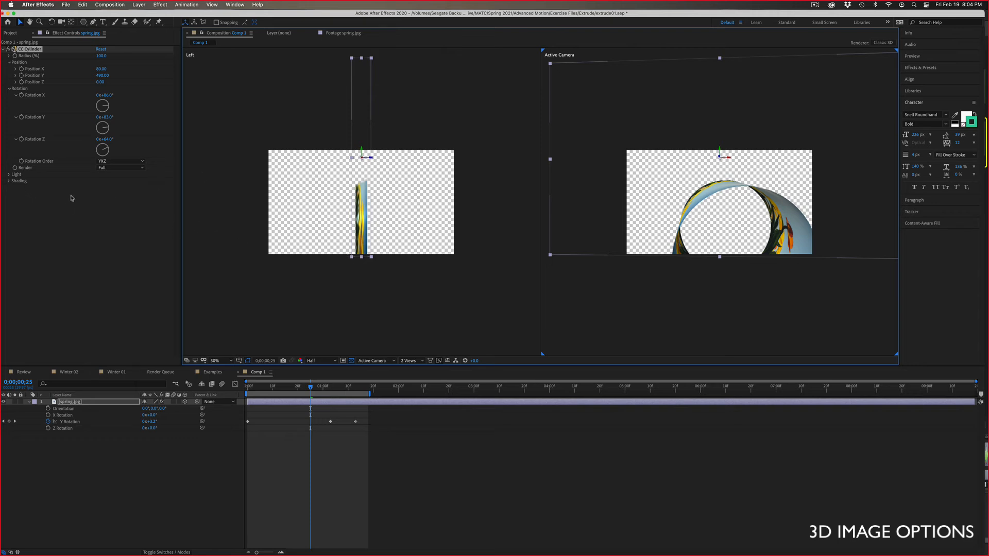
{"action": "scroll", "coordinate": [335, 330], "scroll_direction": "down", "scroll_amount": 2}
{"action": "left_click", "coordinate": [609, 347]}
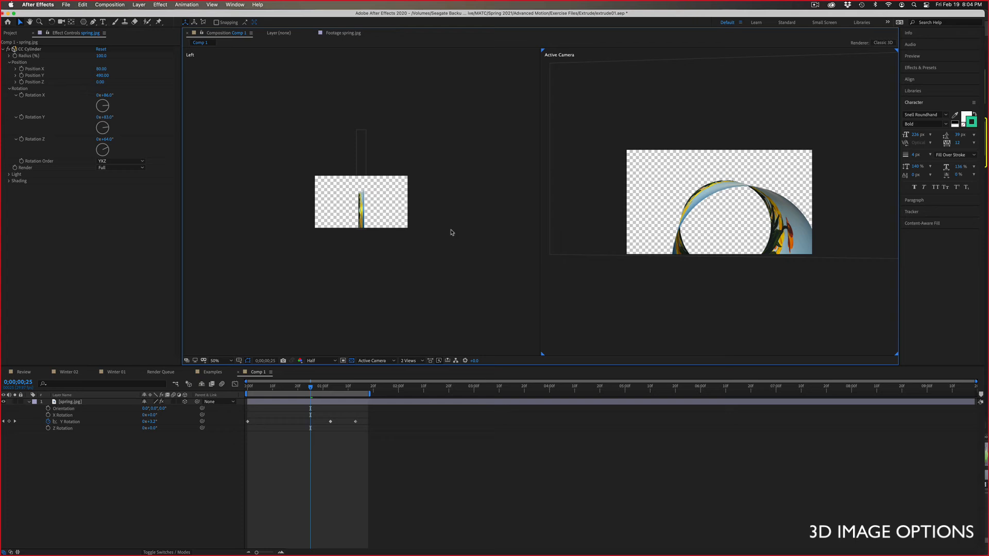
{"action": "left_click", "coordinate": [406, 361]}
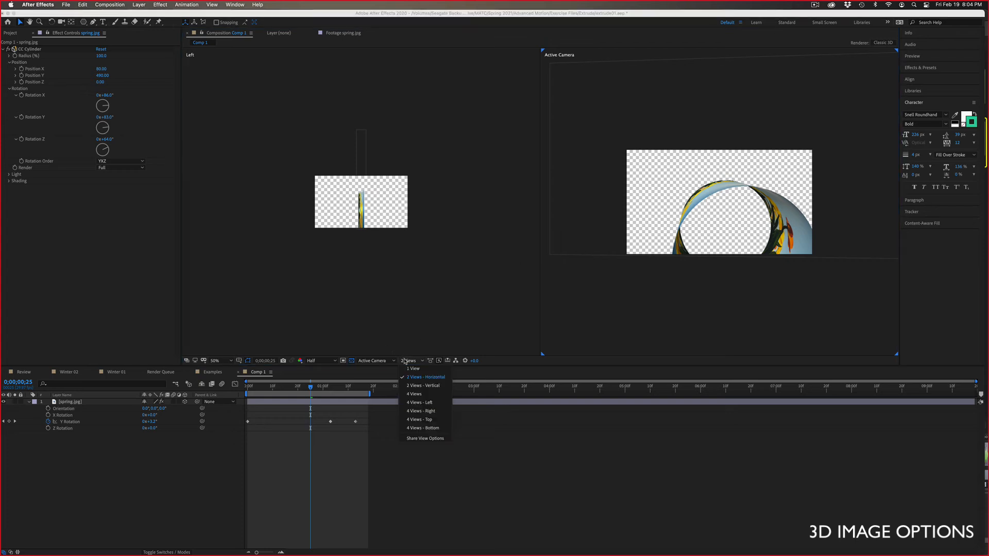
{"action": "left_click", "coordinate": [415, 369]}
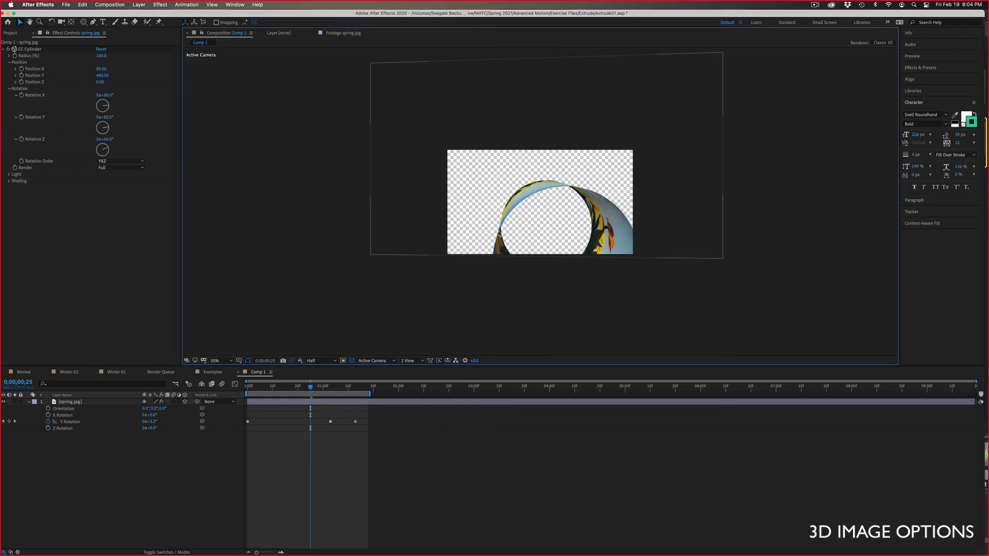
Step: Push the spring.jpg cylinder back in depth by increasing CC Cylinder's Position Z
{"action": "left_click", "coordinate": [500, 233]}
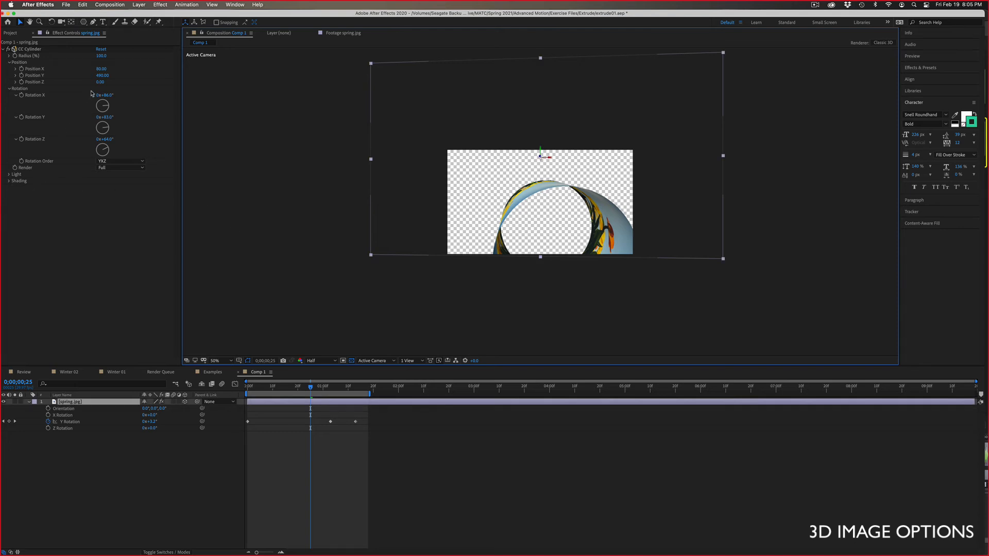
{"action": "left_click_drag", "start_coordinate": [100, 82], "coordinate": [166, 88]}
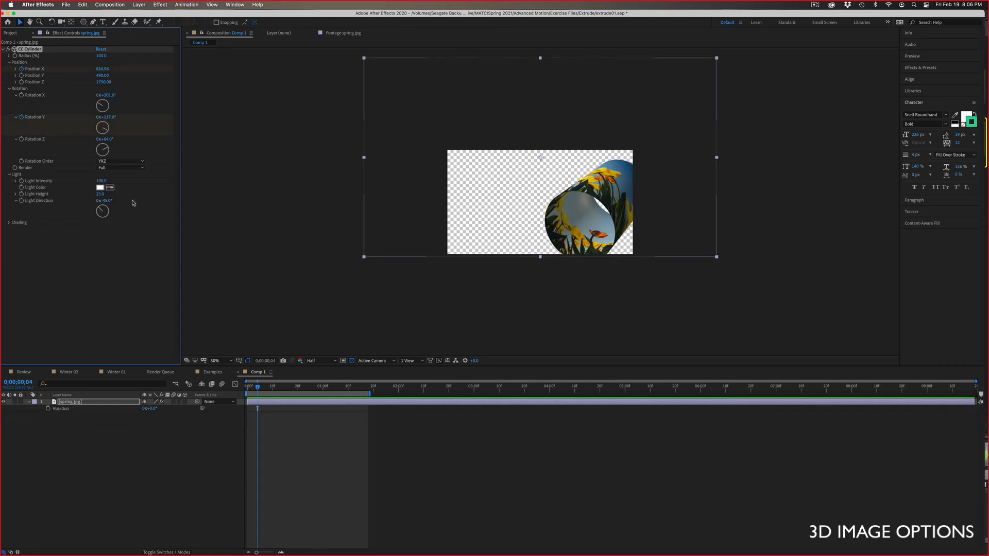
Step: Turn CC Cylinder's Light Direction to 1x+30° and adjust its shading to Ambient 78, Diffuse 6 and a changed Roughness
{"action": "mouse_move", "coordinate": [103, 209]}
{"action": "left_mouse_down"}
{"action": "mouse_move", "coordinate": [99, 216]}
{"action": "mouse_move", "coordinate": [108, 205]}
{"action": "left_mouse_up"}
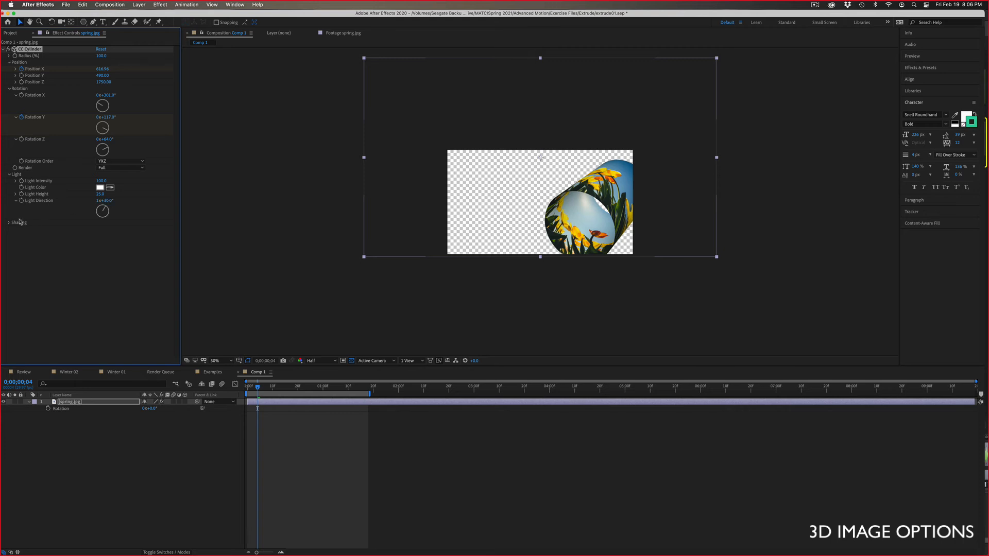
{"action": "left_click", "coordinate": [10, 224]}
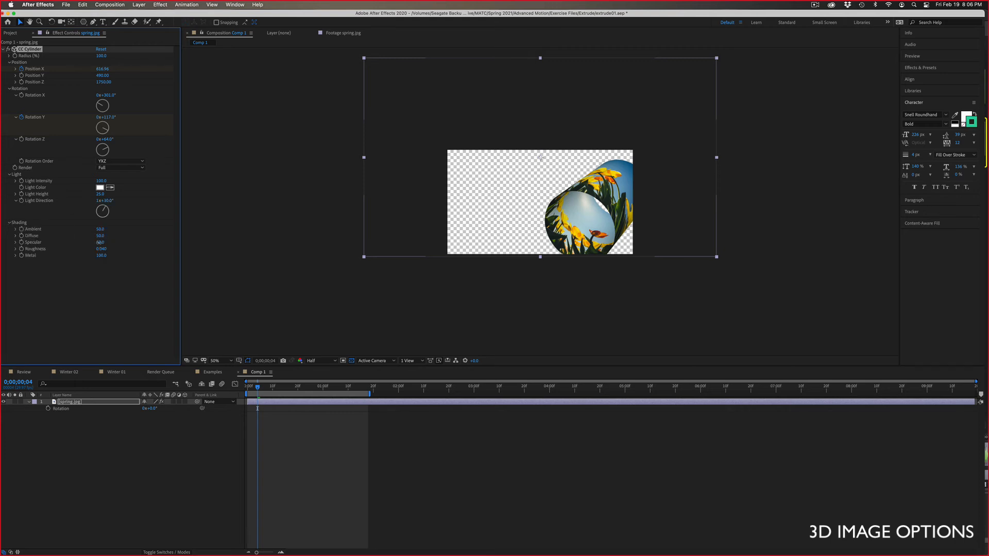
{"action": "left_click_drag", "start_coordinate": [101, 232], "coordinate": [112, 229]}
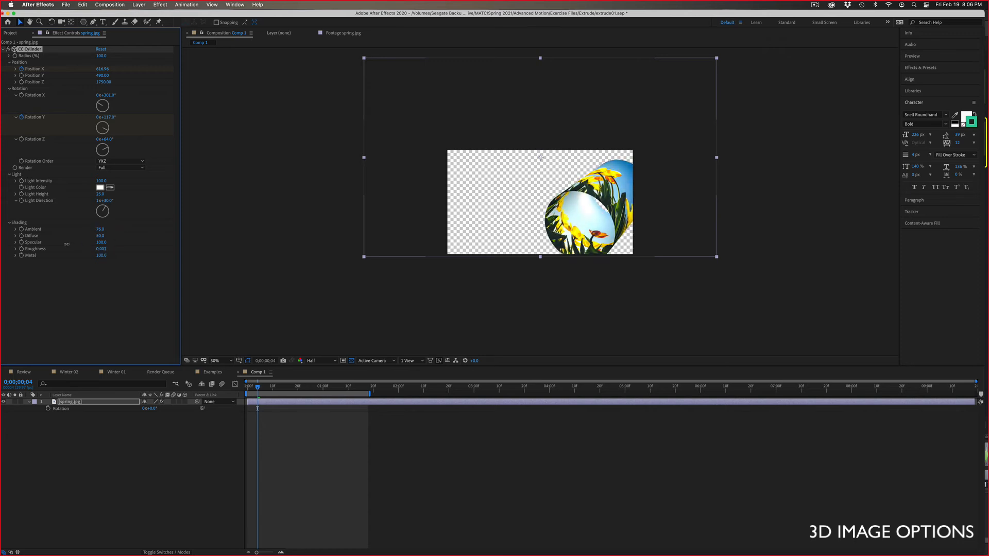
{"action": "left_click_drag", "start_coordinate": [90, 249], "coordinate": [41, 238]}
{"action": "mouse_move", "coordinate": [101, 236]}
{"action": "left_mouse_down"}
{"action": "mouse_move", "coordinate": [112, 232]}
{"action": "mouse_move", "coordinate": [93, 236]}
{"action": "left_mouse_up"}
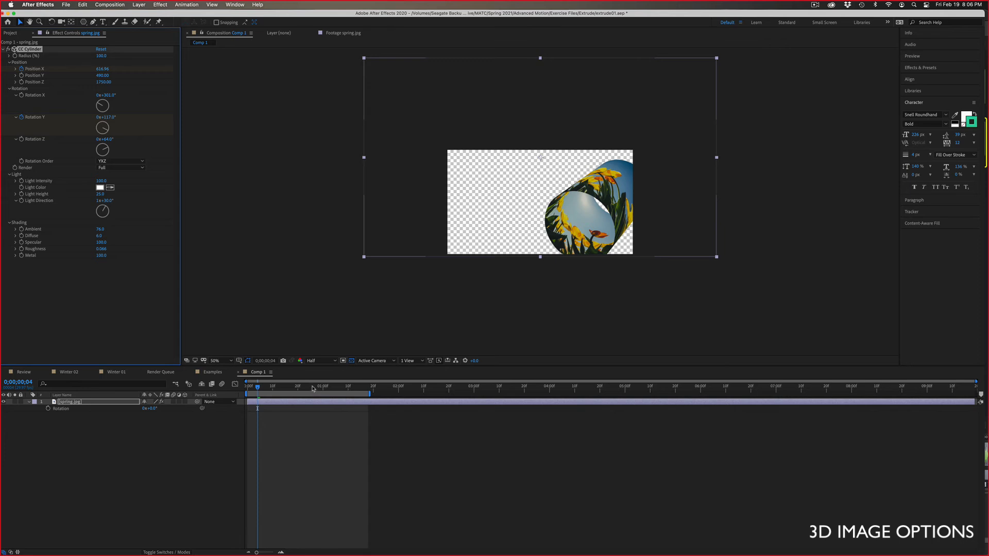
Step: Preview the animated cylinder up to 0;00;01;07 and delete the CC Cylinder effect from spring.jpg
{"action": "left_click_drag", "start_coordinate": [313, 388], "coordinate": [341, 385]}
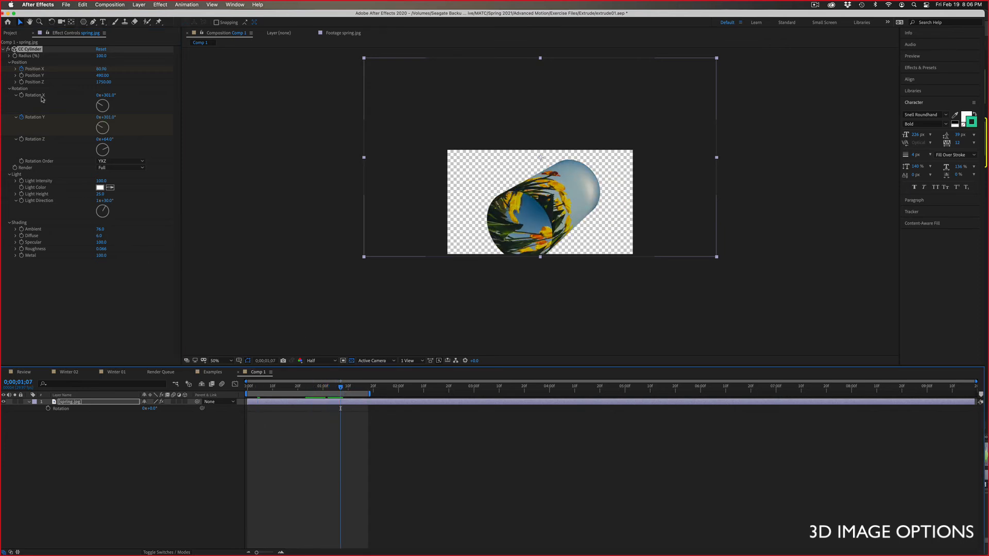
{"action": "left_click", "coordinate": [23, 54]}
{"action": "left_click", "coordinate": [25, 49]}
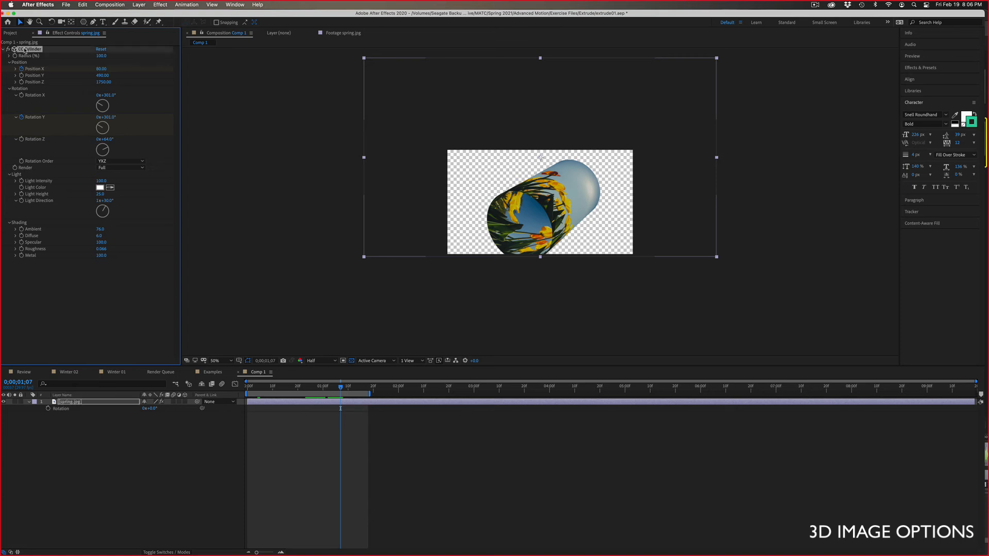
{"action": "key", "text": "Delete"}
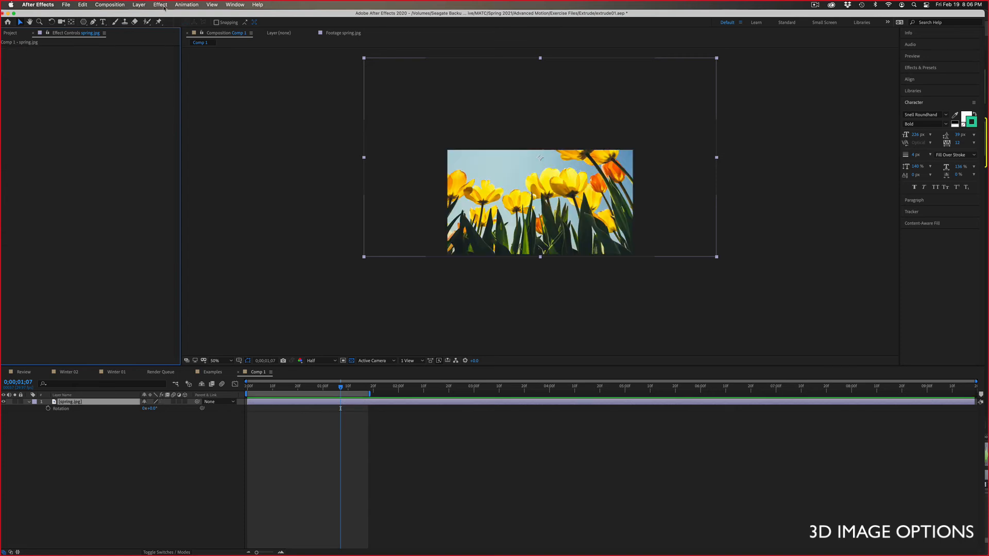
{"action": "left_click", "coordinate": [161, 5]}
{"action": "mouse_move", "coordinate": [173, 192]}
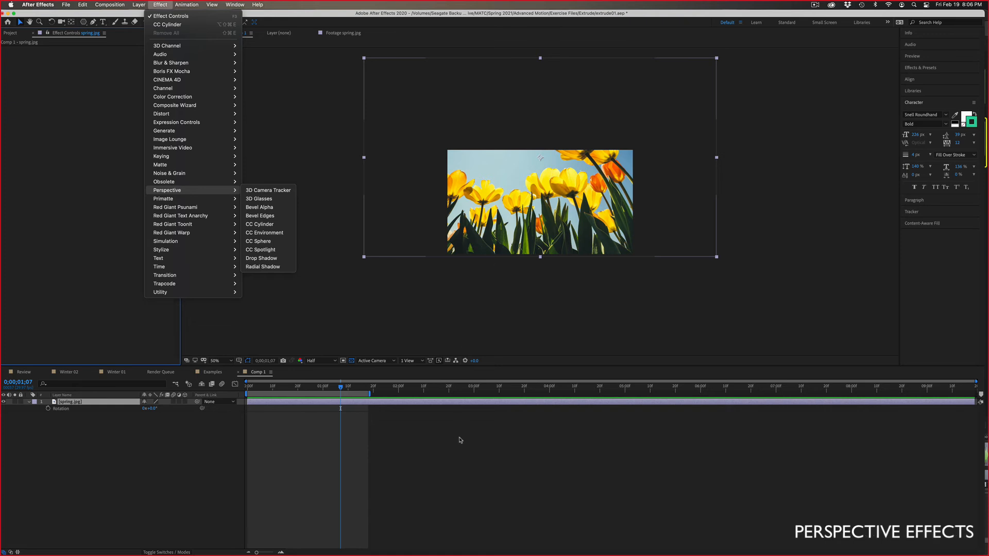
{"action": "key", "text": "Escape"}
Step: Scale the spring.jpg layer down to 129% and reposition it so the flowers and sun fill the frame
{"action": "left_click_drag", "start_coordinate": [476, 236], "coordinate": [483, 265]}
{"action": "key", "text": "s"}
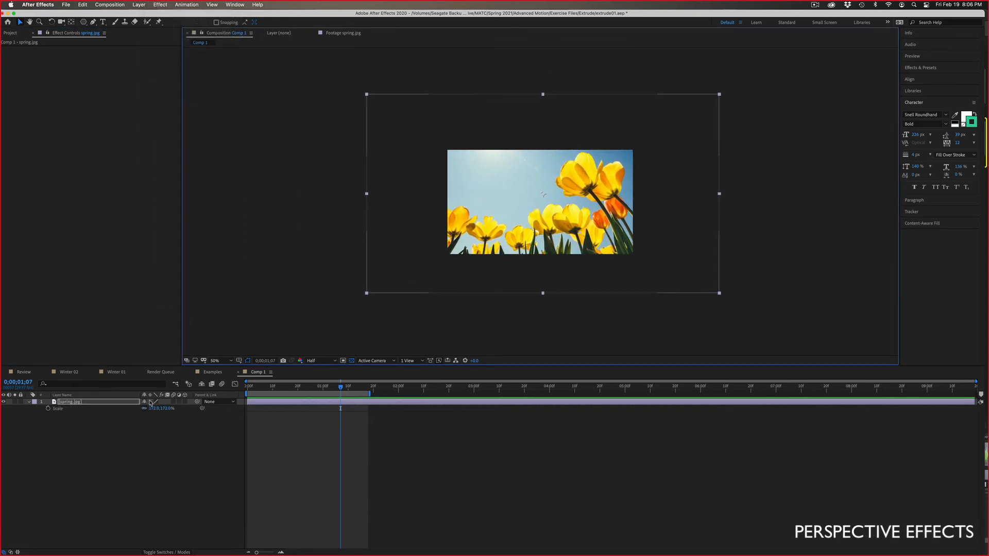
{"action": "left_click_drag", "start_coordinate": [151, 408], "coordinate": [140, 410]}
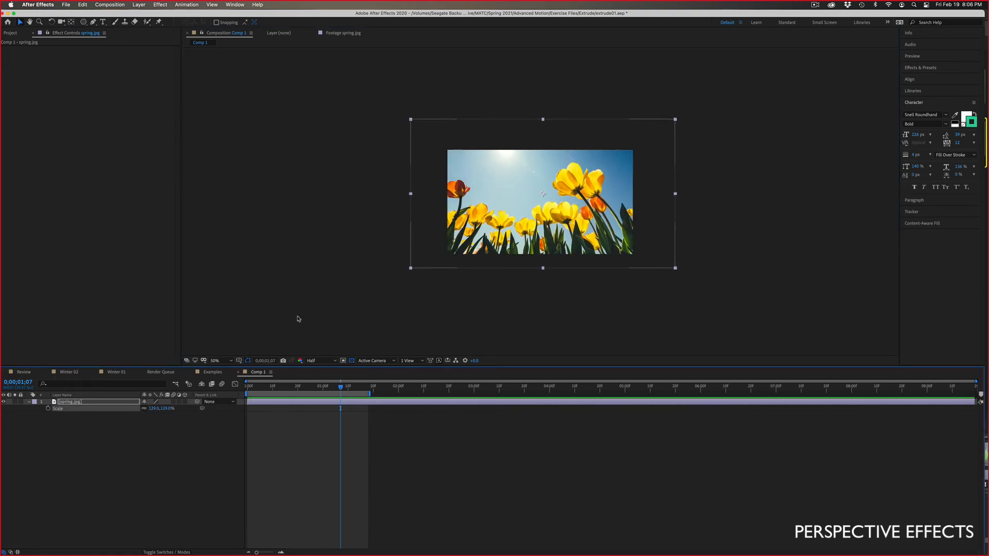
{"action": "left_click_drag", "start_coordinate": [543, 194], "coordinate": [543, 196]}
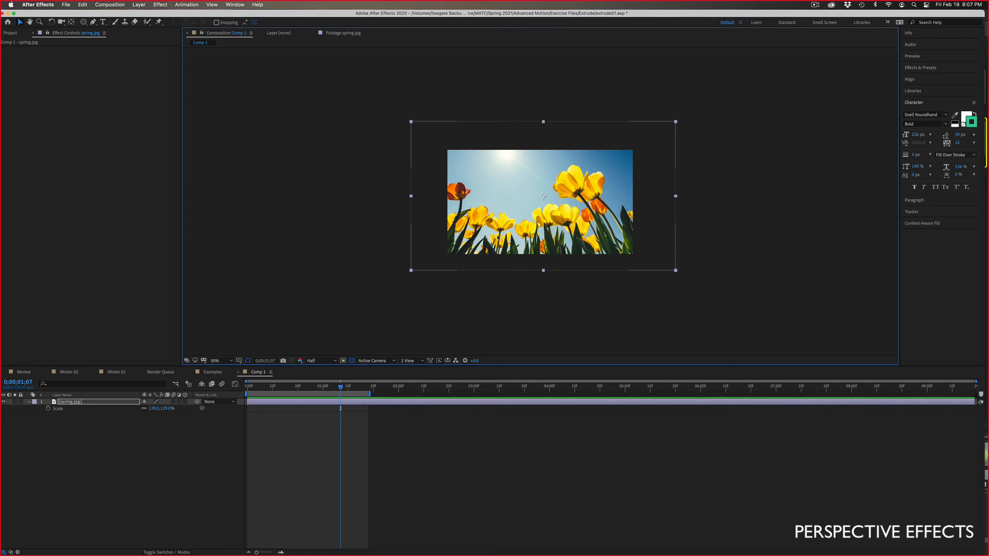
Step: Add a text layer reading "SPRING" over the flower image
{"action": "left_click", "coordinate": [103, 22]}
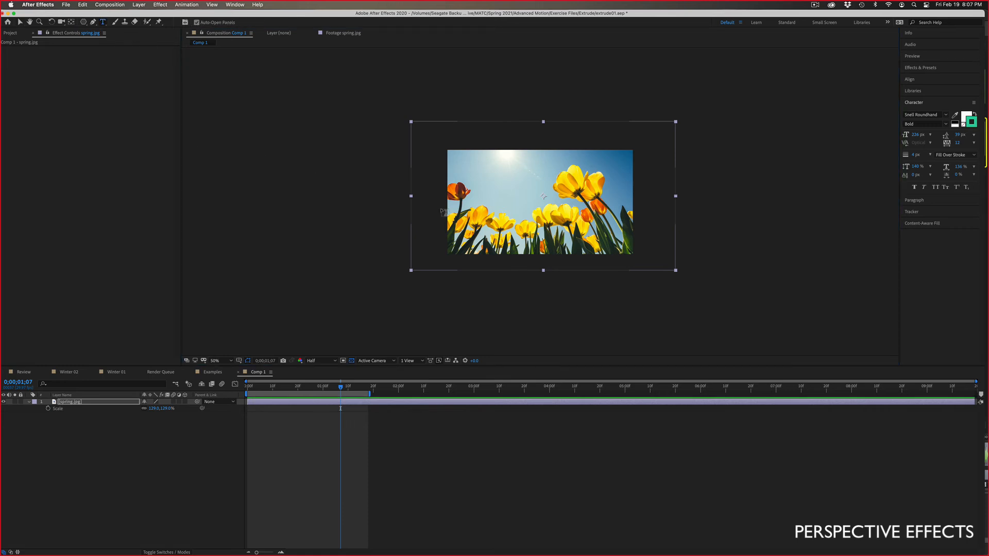
{"action": "left_click", "coordinate": [484, 210]}
{"action": "type", "text": "SPRING"}
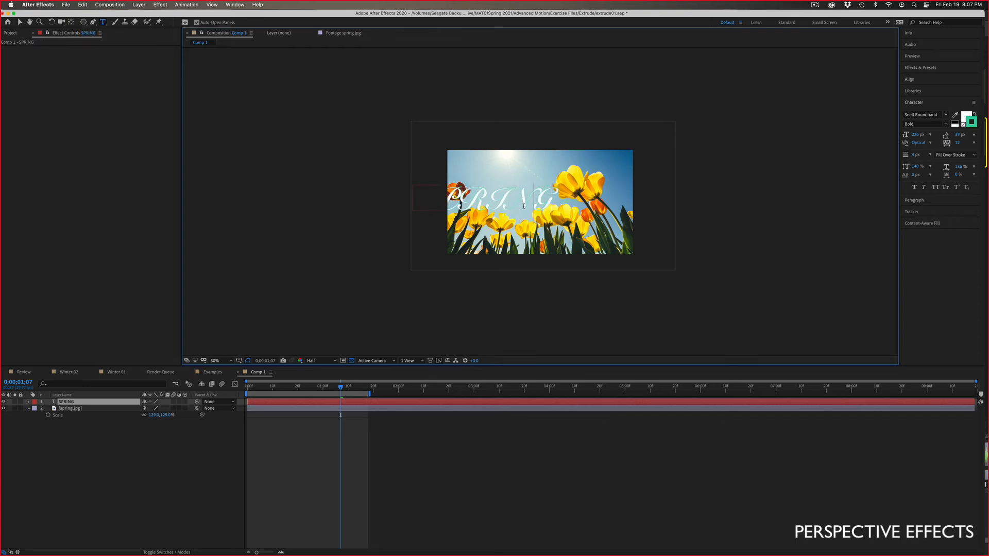
Step: Change the font of the whole SPRING text to Arial Bold
{"action": "key", "text": "super+a"}
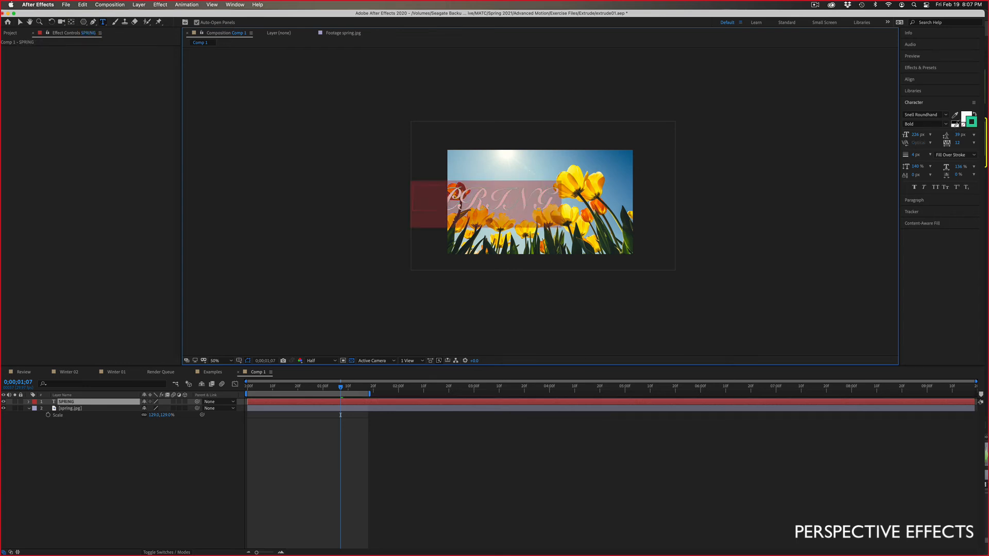
{"action": "left_click", "coordinate": [946, 115]}
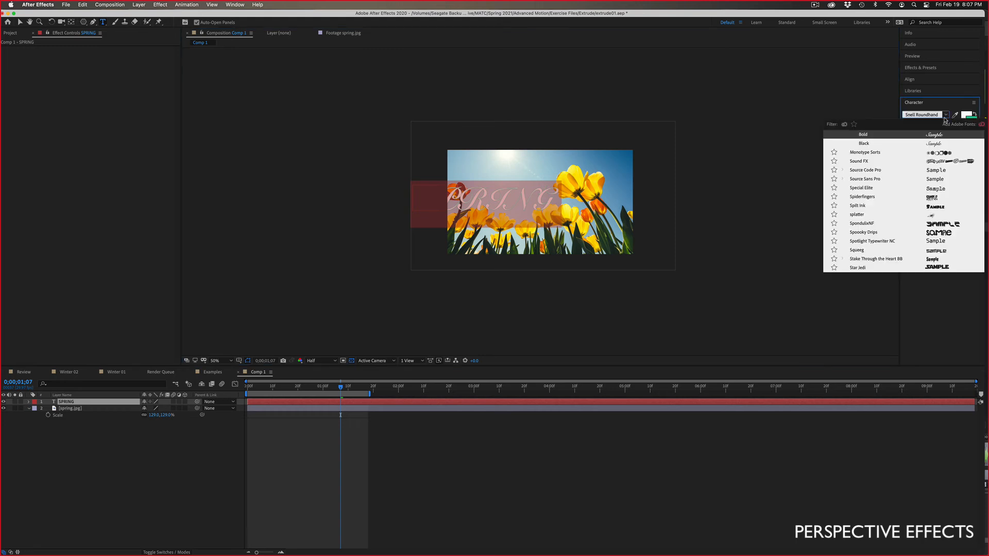
{"action": "left_click", "coordinate": [931, 188]}
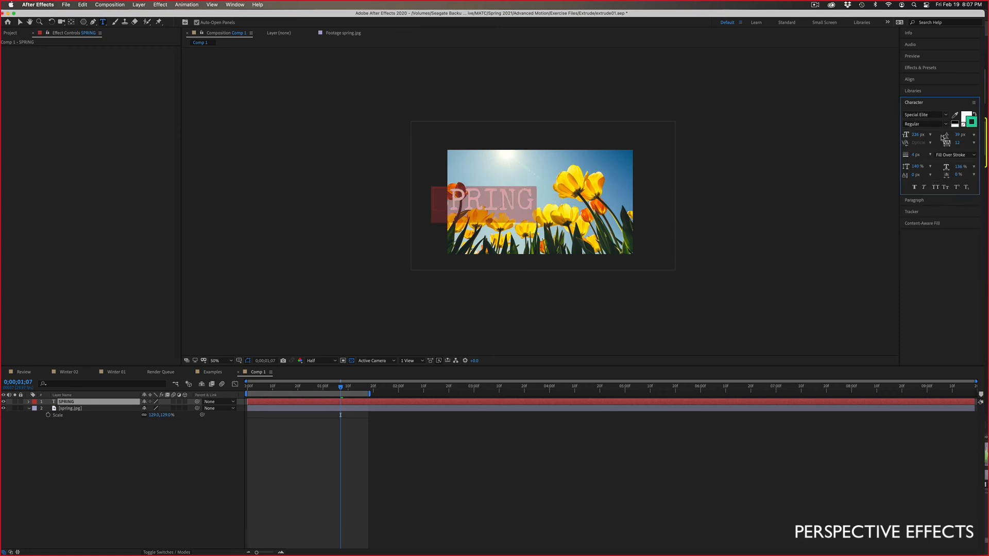
{"action": "left_click", "coordinate": [946, 115]}
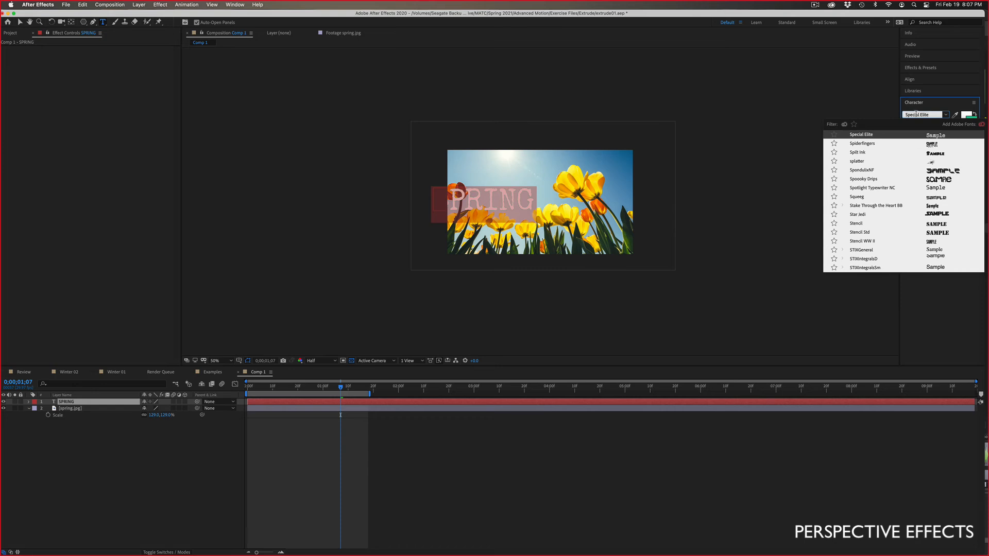
{"action": "type", "text": "ari"}
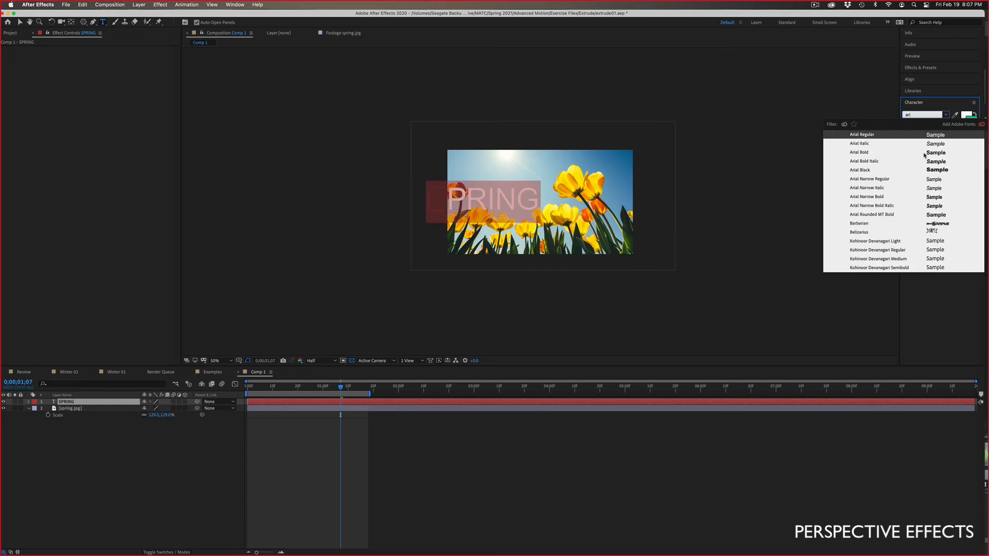
{"action": "key", "text": "Return"}
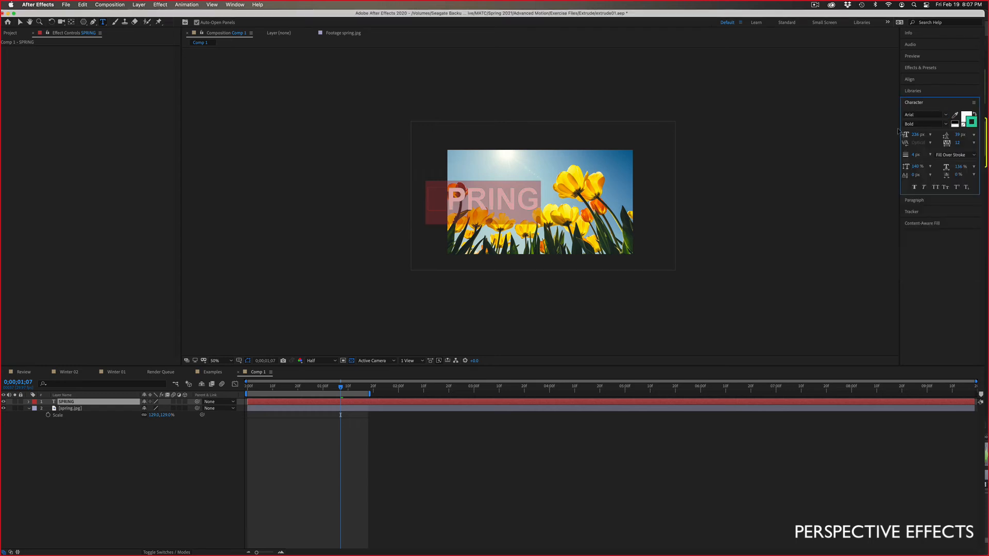
Step: Remove the green stroke from the SPRING text and move the text fully onto the image, centered in the sky above the tulips
{"action": "left_click", "coordinate": [974, 123]}
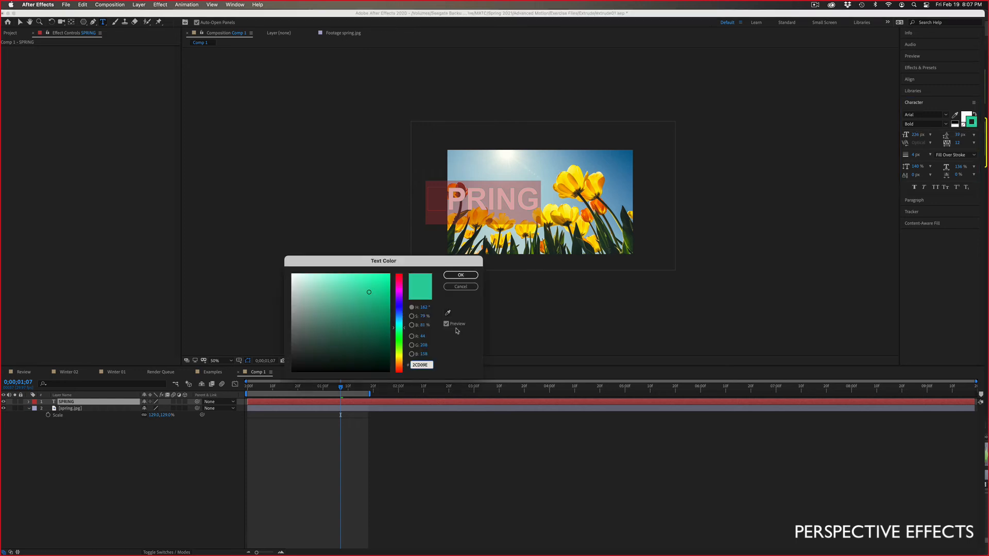
{"action": "left_click", "coordinate": [468, 287]}
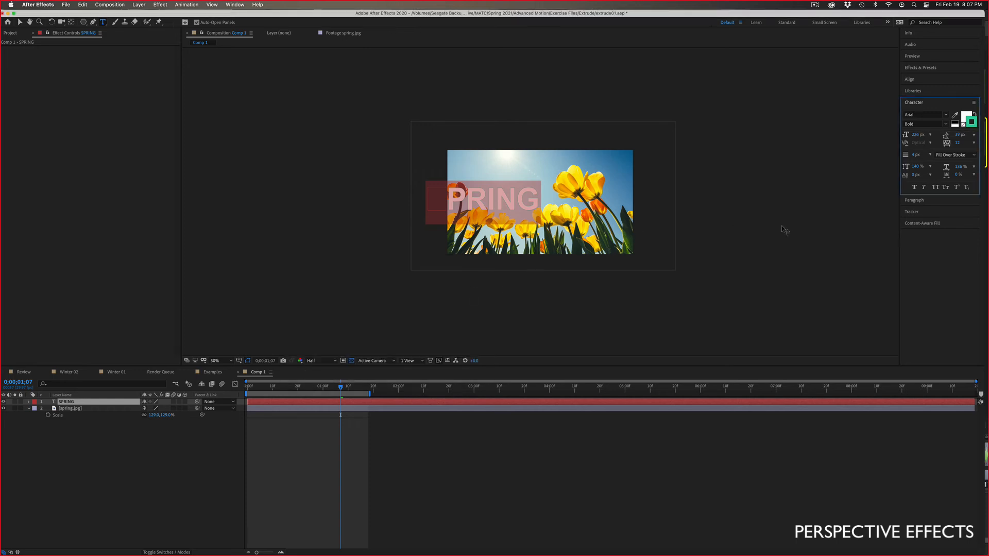
{"action": "left_click", "coordinate": [963, 126]}
{"action": "left_click", "coordinate": [20, 22]}
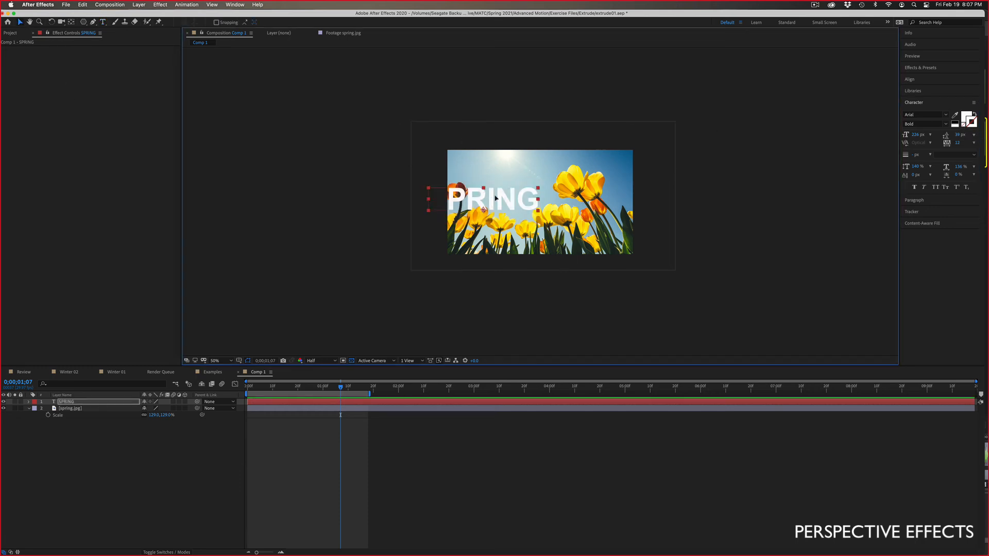
{"action": "left_click_drag", "start_coordinate": [501, 200], "coordinate": [544, 190]}
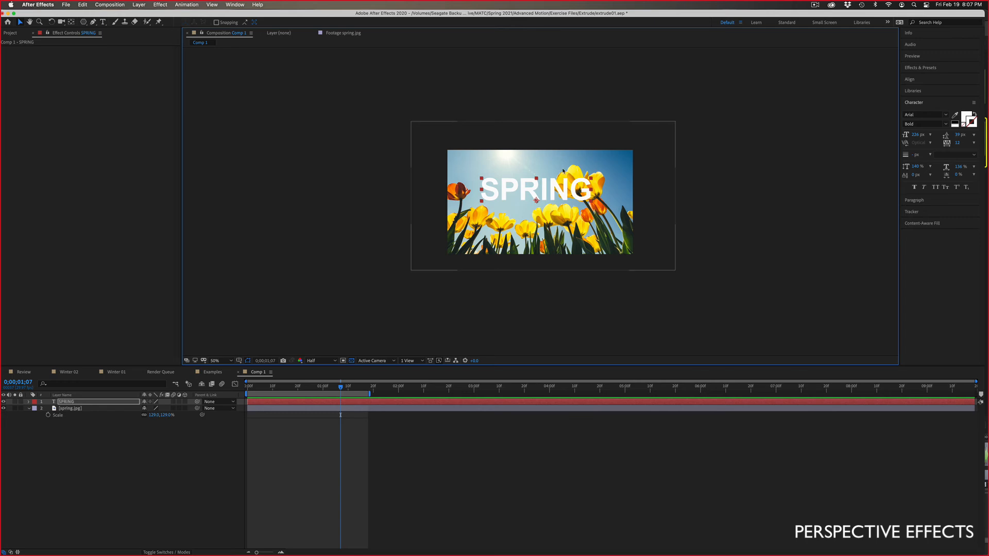
Step: Apply a Drop Shadow effect to the SPRING text and color the shadow orange (F35E0C), sampled from a tulip
{"action": "key", "text": "period"}
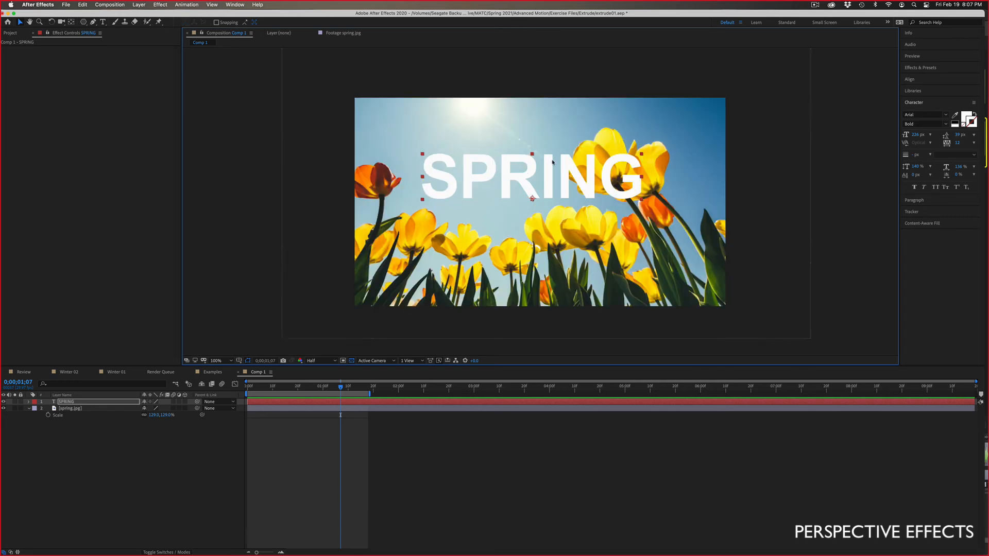
{"action": "left_click", "coordinate": [158, 7]}
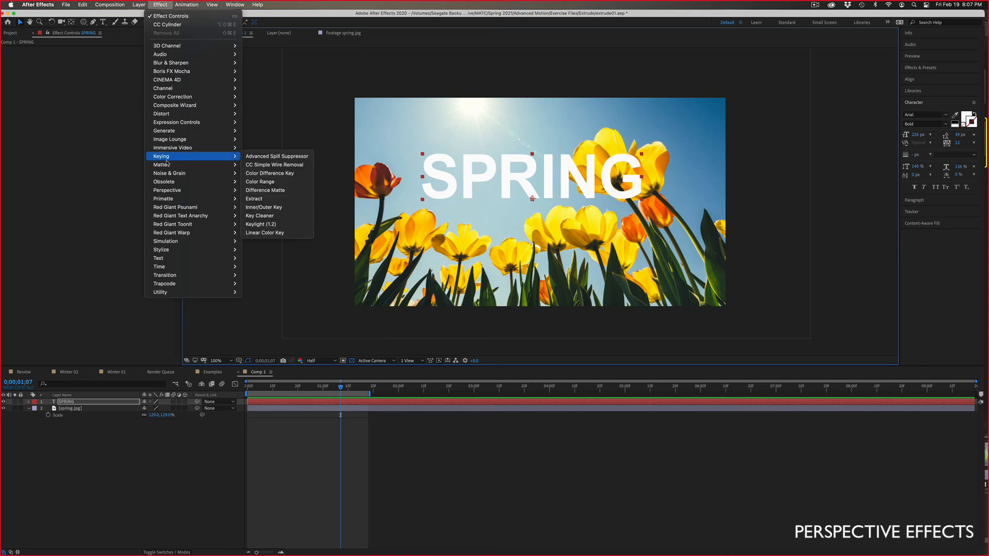
{"action": "mouse_move", "coordinate": [182, 190]}
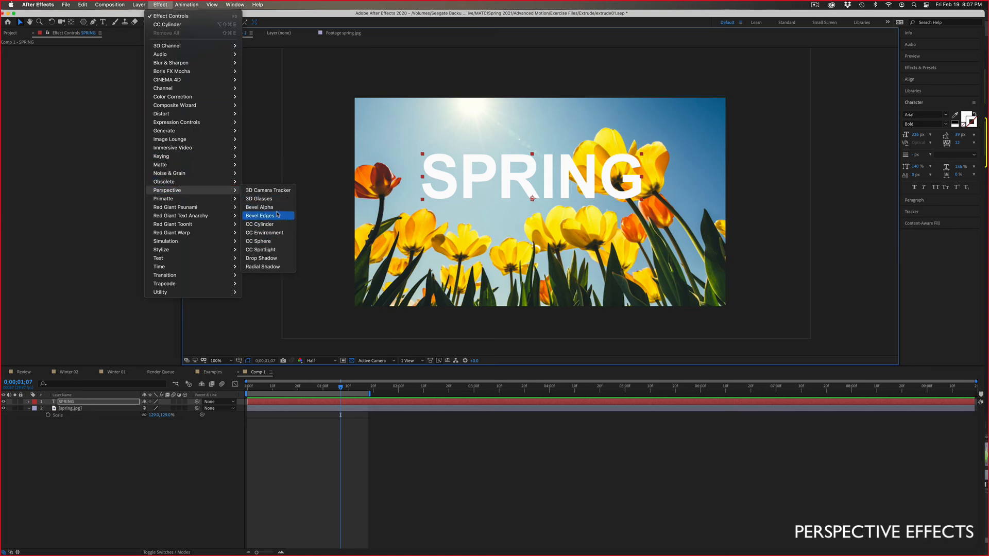
{"action": "left_click", "coordinate": [269, 260]}
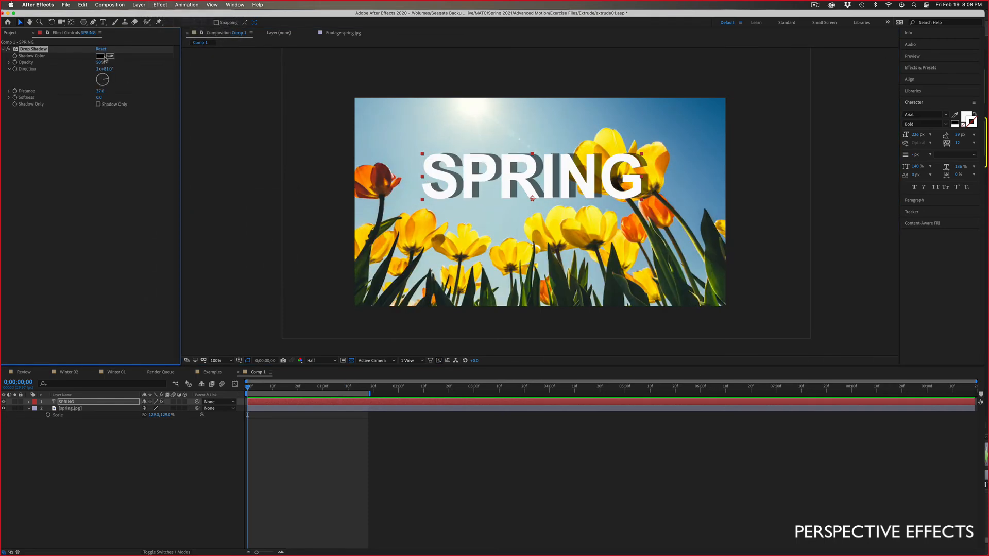
{"action": "left_click", "coordinate": [100, 56]}
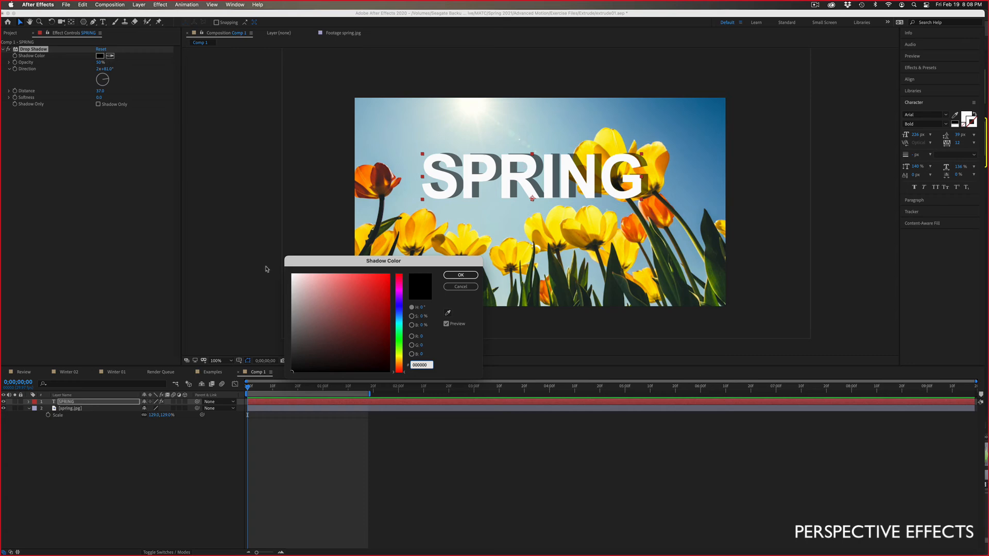
{"action": "left_click", "coordinate": [448, 313]}
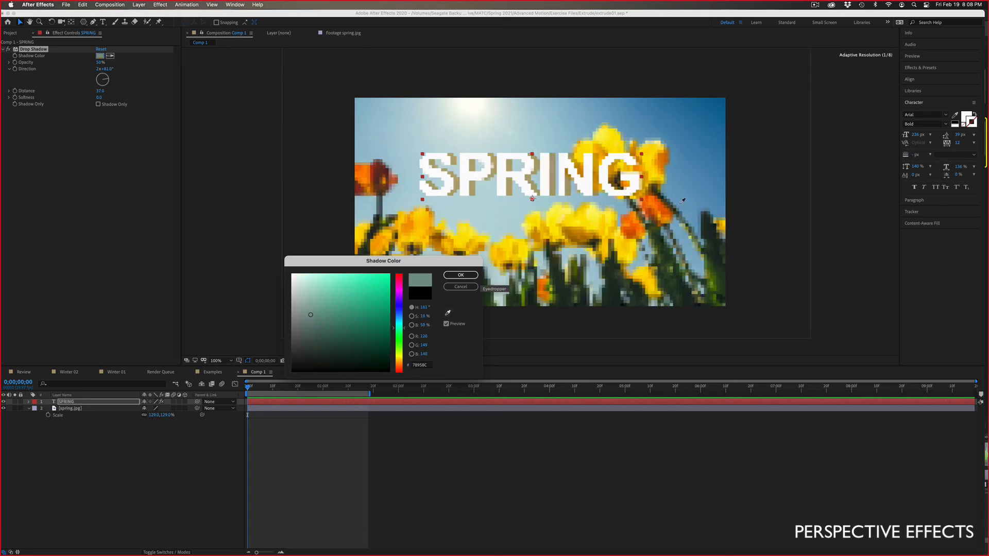
{"action": "left_click", "coordinate": [656, 211]}
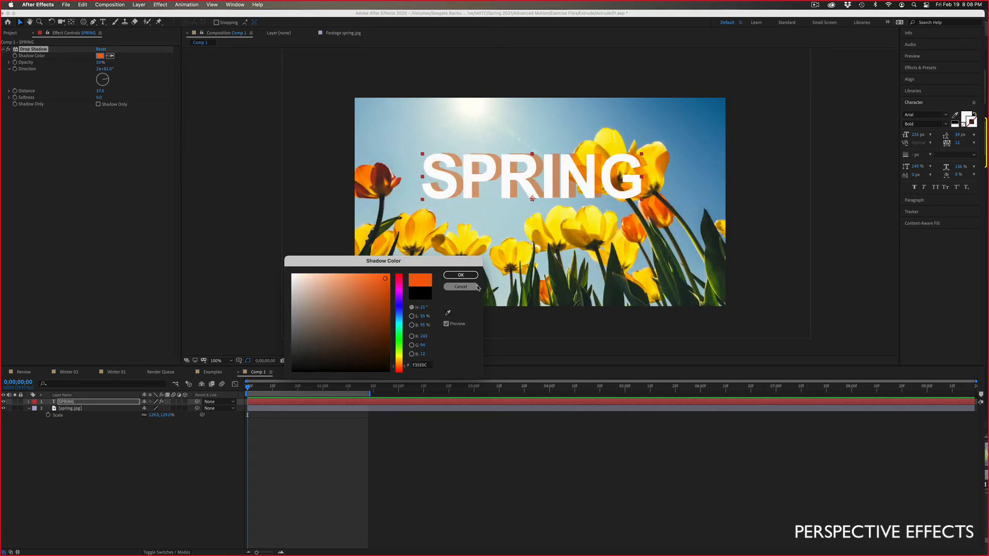
{"action": "left_click", "coordinate": [460, 275]}
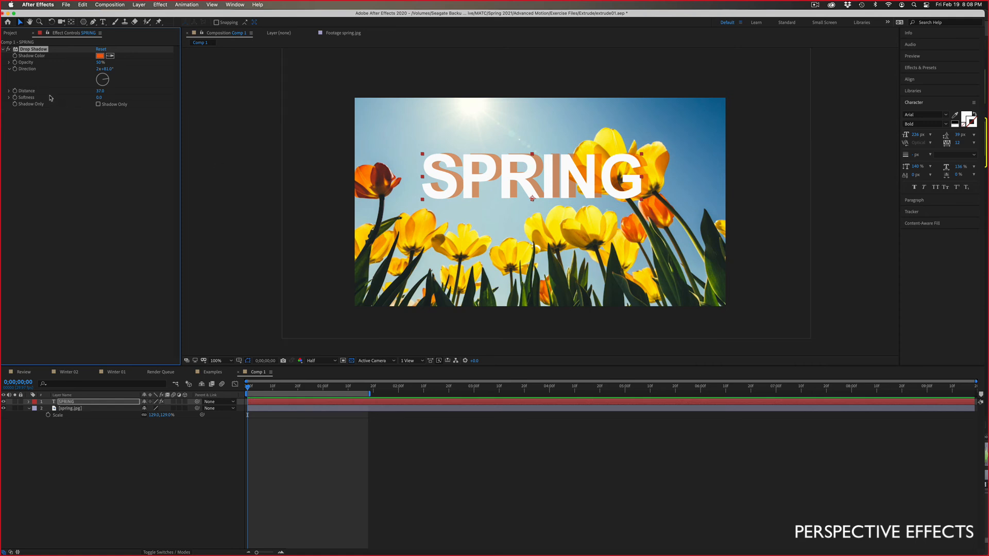
Step: Set the shadow's Softness to 27 and keyframe its Direction from 2x+271° at 0;00;00;00 to 3x+125° at 0;00;01;02
{"action": "left_click_drag", "start_coordinate": [103, 97], "coordinate": [107, 95]}
{"action": "left_click_drag", "start_coordinate": [108, 84], "coordinate": [96, 79]}
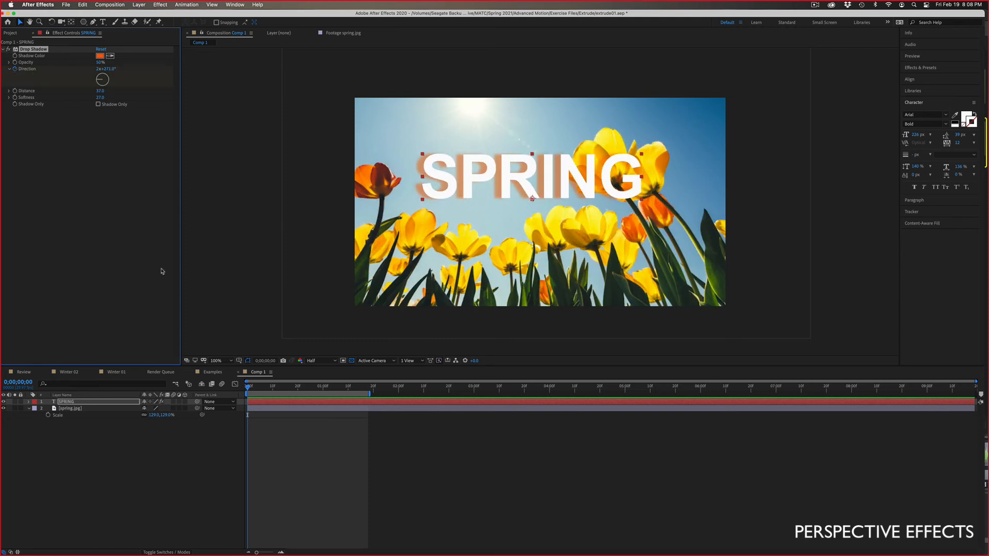
{"action": "left_click", "coordinate": [261, 387]}
{"action": "left_click_drag", "start_coordinate": [261, 387], "coordinate": [327, 387]}
{"action": "left_click_drag", "start_coordinate": [95, 73], "coordinate": [133, 118]}
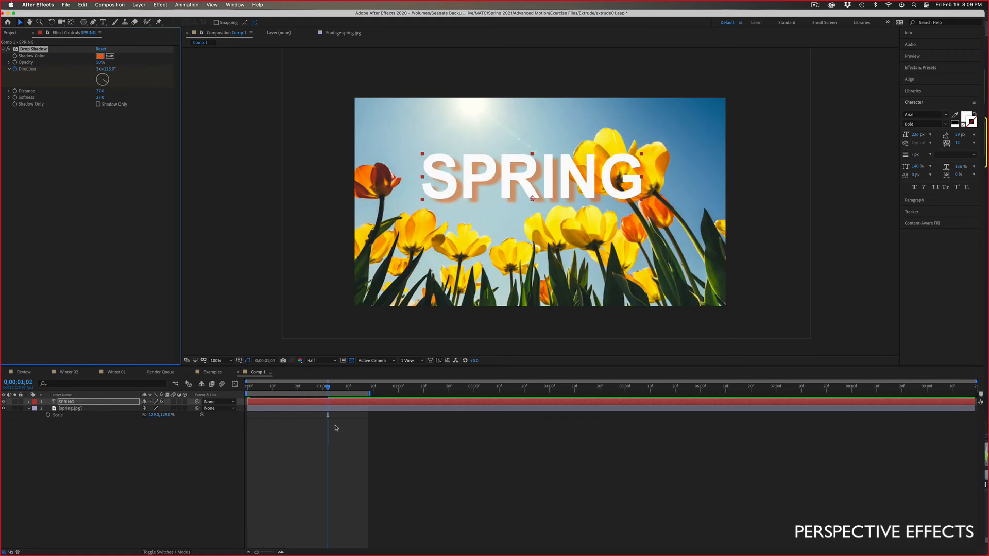
Step: Reveal the SPRING layer's keyframes and preview the rotating shadow from the start of the composition
{"action": "left_click_drag", "start_coordinate": [324, 387], "coordinate": [203, 380]}
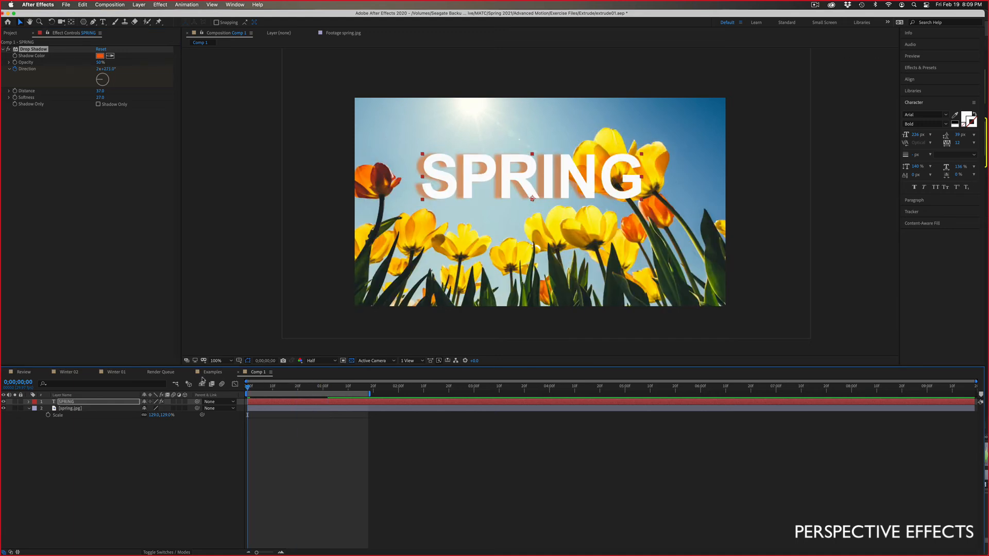
{"action": "key", "text": "u"}
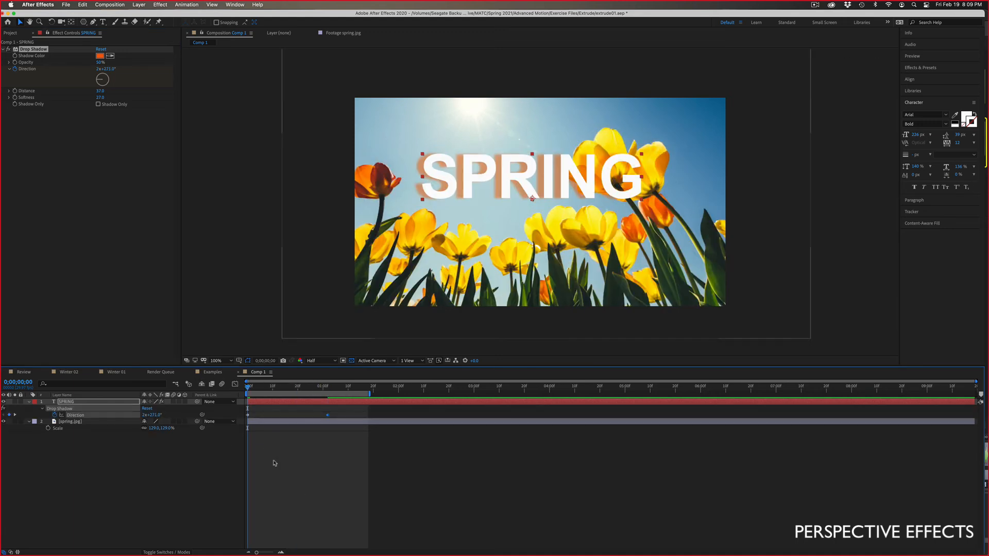
{"action": "key", "text": "space"}
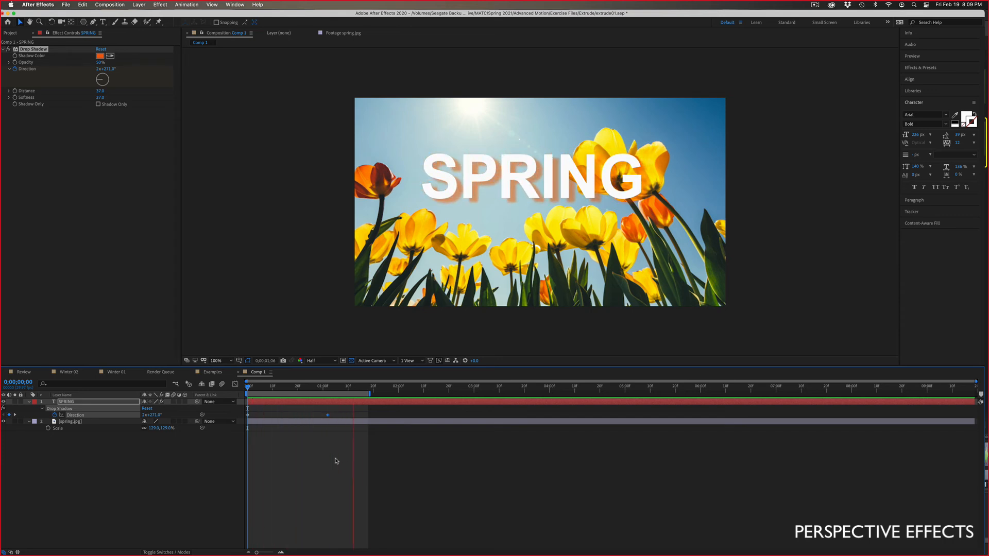
{"action": "key", "text": "space"}
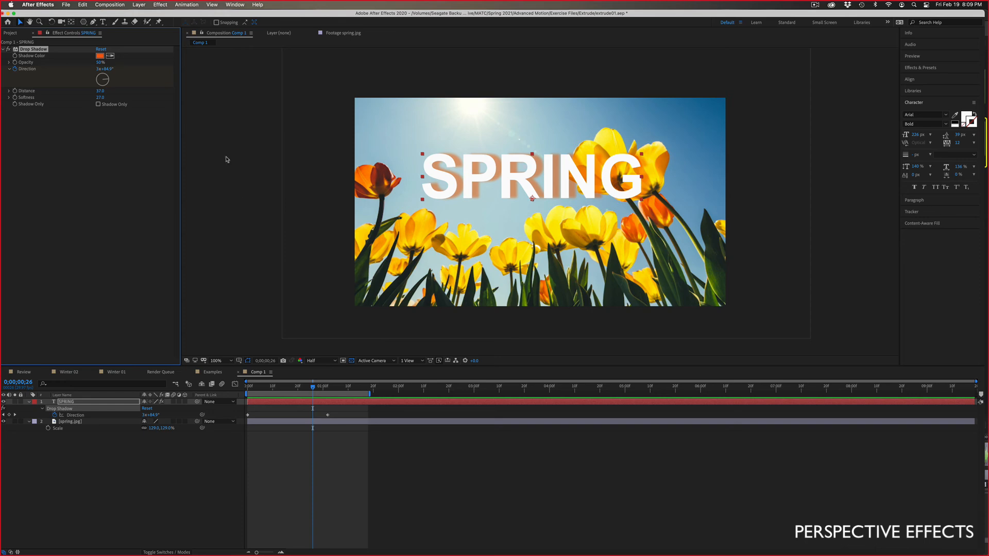
Step: Add the obsolete Basic 3D effect to the SPRING layer and collapse the Drop Shadow settings
{"action": "left_click", "coordinate": [160, 5]}
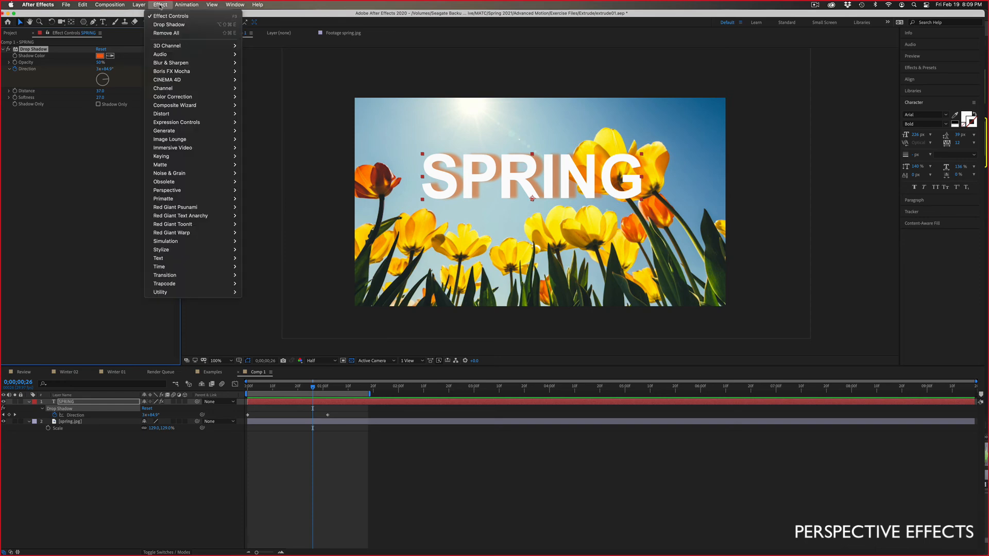
{"action": "mouse_move", "coordinate": [187, 182]}
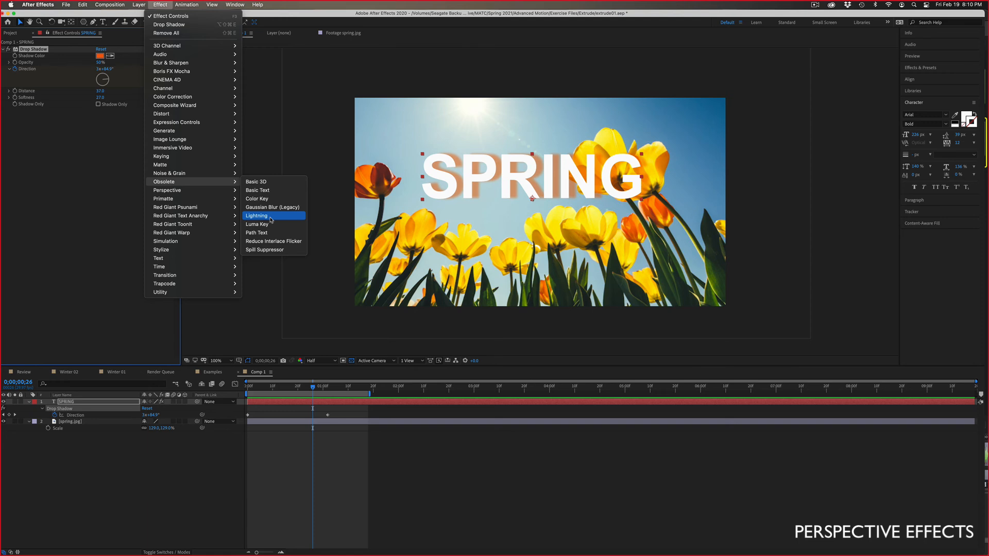
{"action": "left_click", "coordinate": [256, 181]}
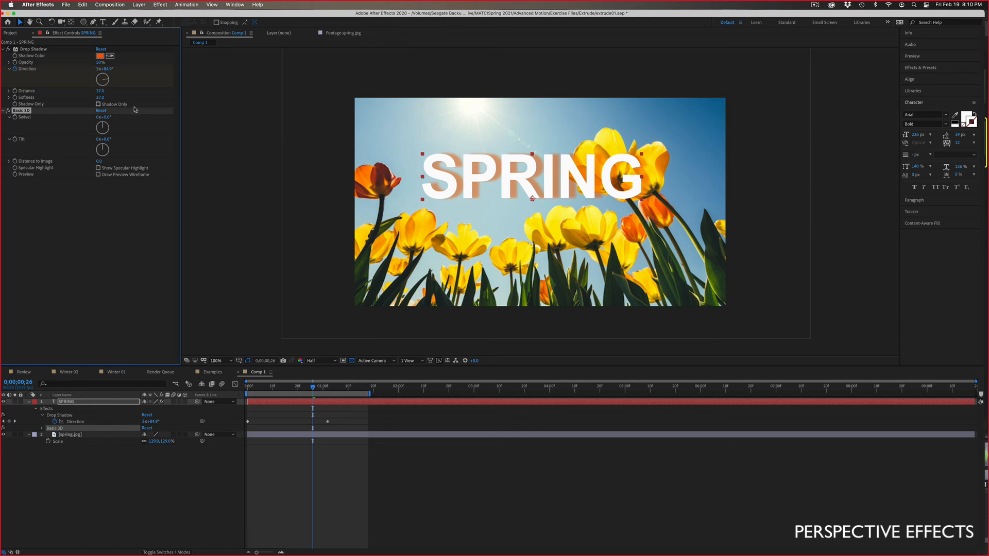
{"action": "left_click", "coordinate": [4, 49]}
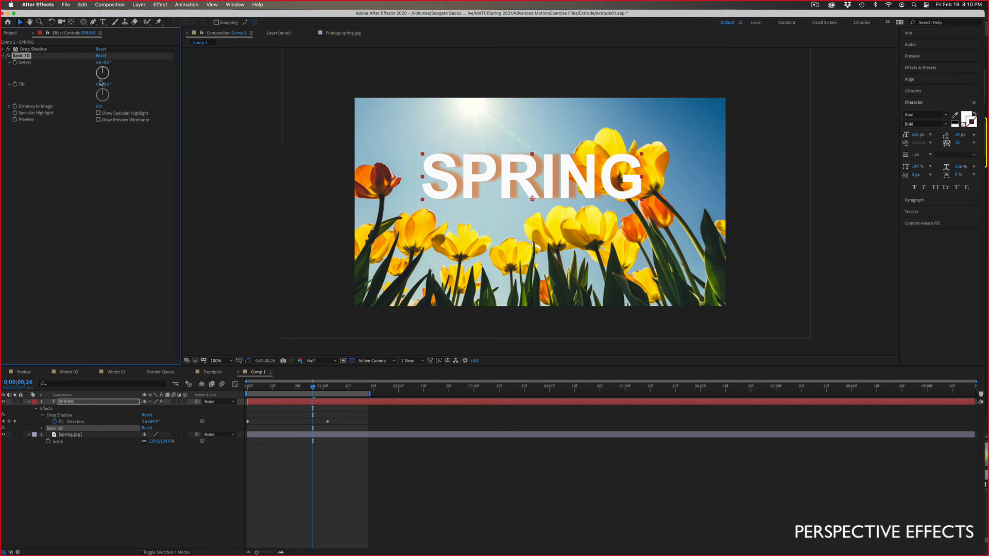
Step: Try swiveling the SPRING text with Basic 3D, entering 90 for the Swivel angle and toggling its keyframing
{"action": "left_click_drag", "start_coordinate": [103, 62], "coordinate": [92, 62]}
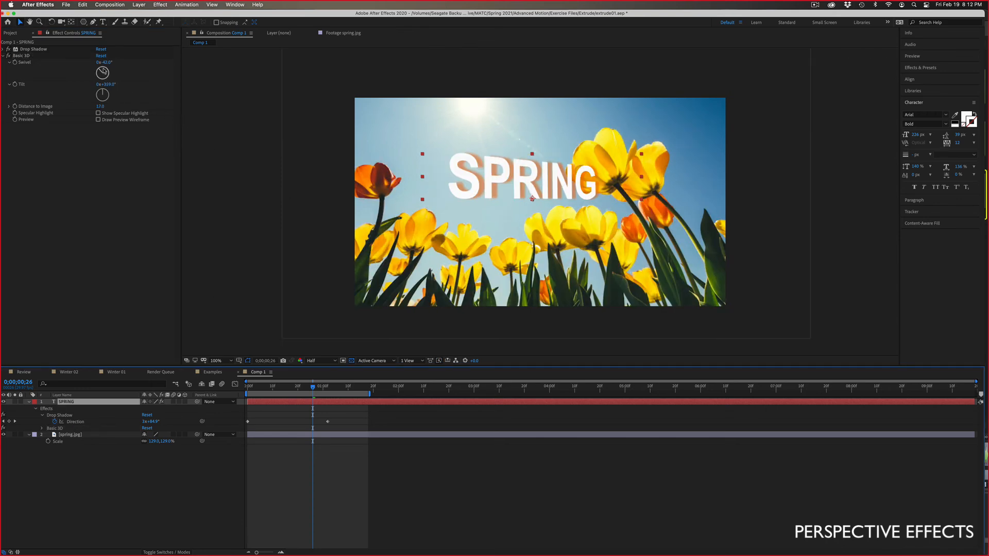
{"action": "mouse_move", "coordinate": [106, 72]}
{"action": "left_mouse_down"}
{"action": "mouse_move", "coordinate": [103, 81]}
{"action": "mouse_move", "coordinate": [97, 68]}
{"action": "left_mouse_up"}
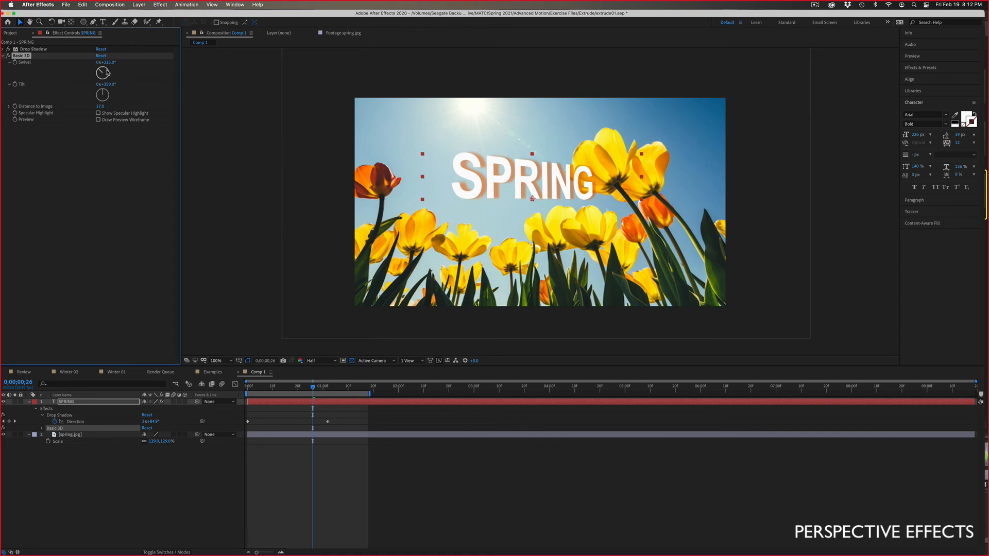
{"action": "left_click_drag", "start_coordinate": [102, 69], "coordinate": [109, 75]}
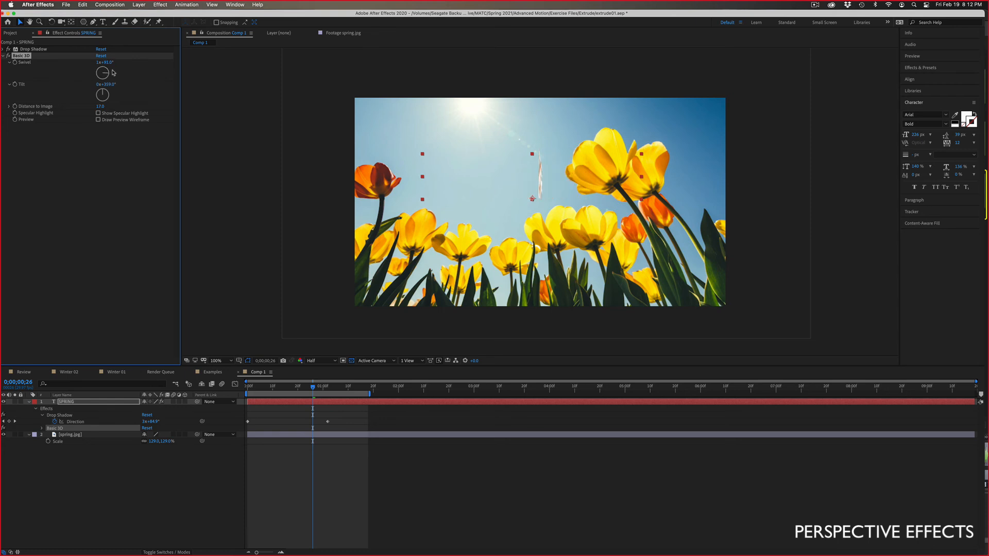
{"action": "left_click", "coordinate": [110, 63]}
{"action": "type", "text": "90"}
{"action": "key", "text": "Return"}
{"action": "left_click", "coordinate": [14, 62]}
Step: Return to 0;00;00;00, reveal all modified properties of the SPRING layer and preview the shadow animation
{"action": "left_click_drag", "start_coordinate": [312, 390], "coordinate": [248, 390]}
{"action": "key", "text": "u"}
{"action": "key", "text": "u"}
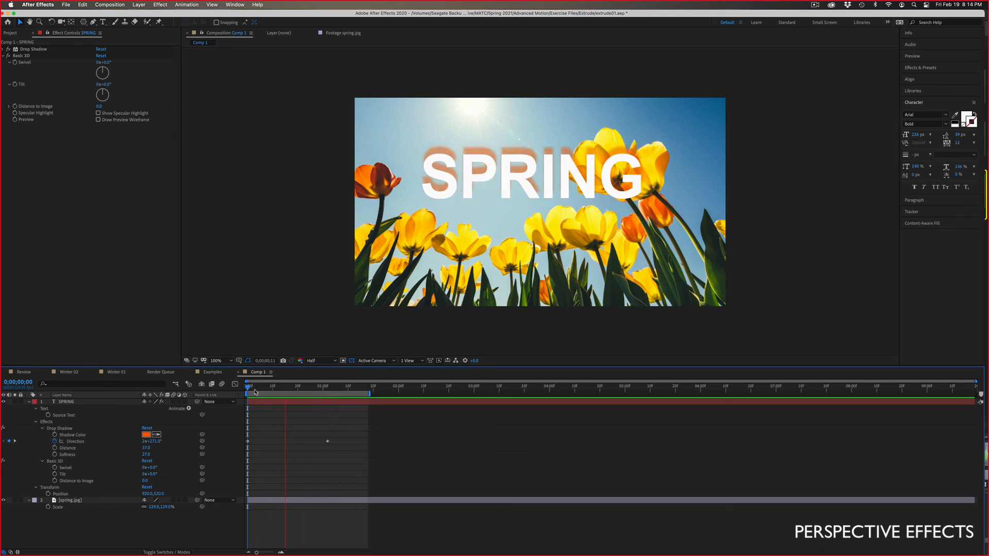
{"action": "key", "text": "space"}
Step: Select the SPRING layer and search the effects and presets for "3d"
{"action": "left_click", "coordinate": [86, 402]}
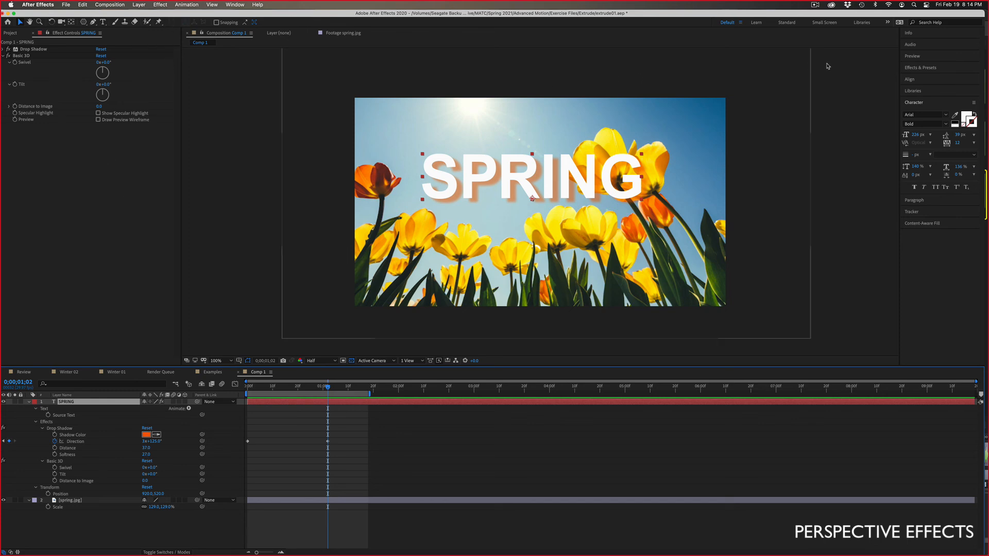
{"action": "left_click", "coordinate": [920, 67]}
{"action": "left_click", "coordinate": [922, 77]}
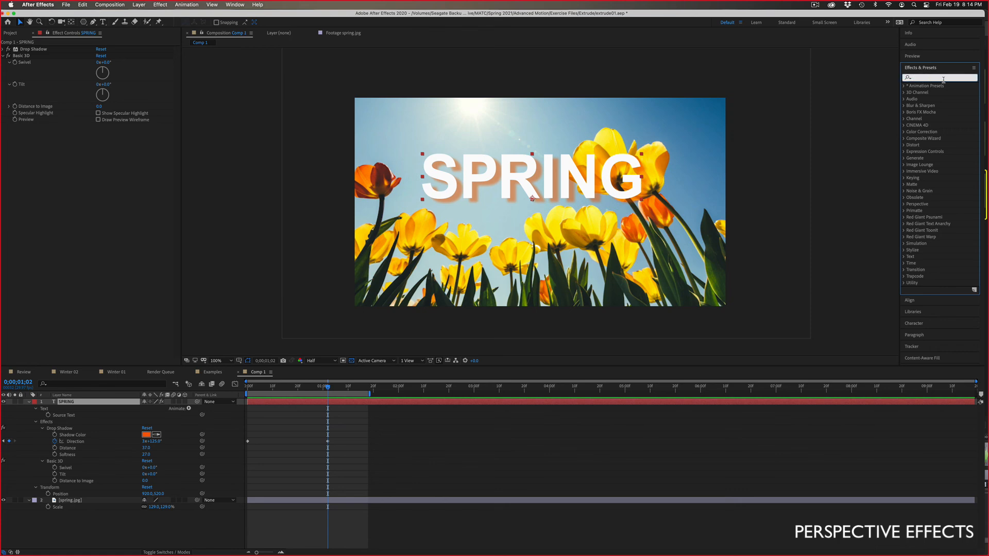
{"action": "type", "text": "3d"}
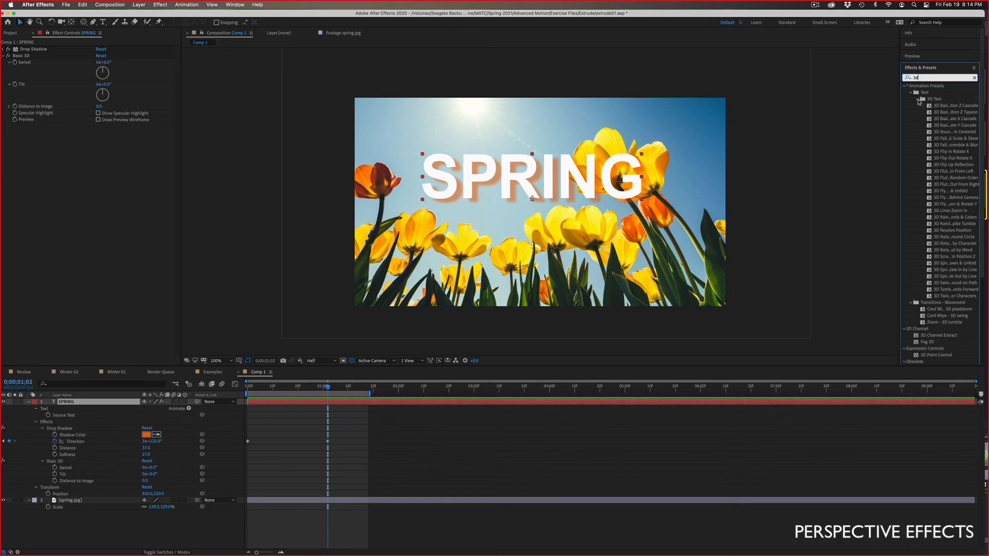
Step: Set the SPRING layer's Basic 3D Swivel to 90° at 0;00;00;00 and start keyframing it
{"action": "left_click", "coordinate": [917, 99]}
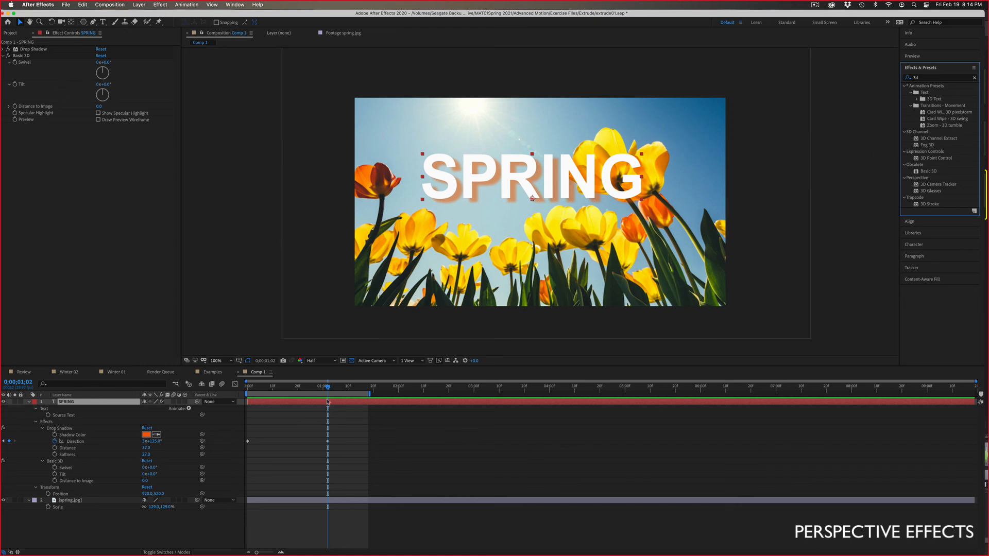
{"action": "left_click_drag", "start_coordinate": [319, 386], "coordinate": [246, 384]}
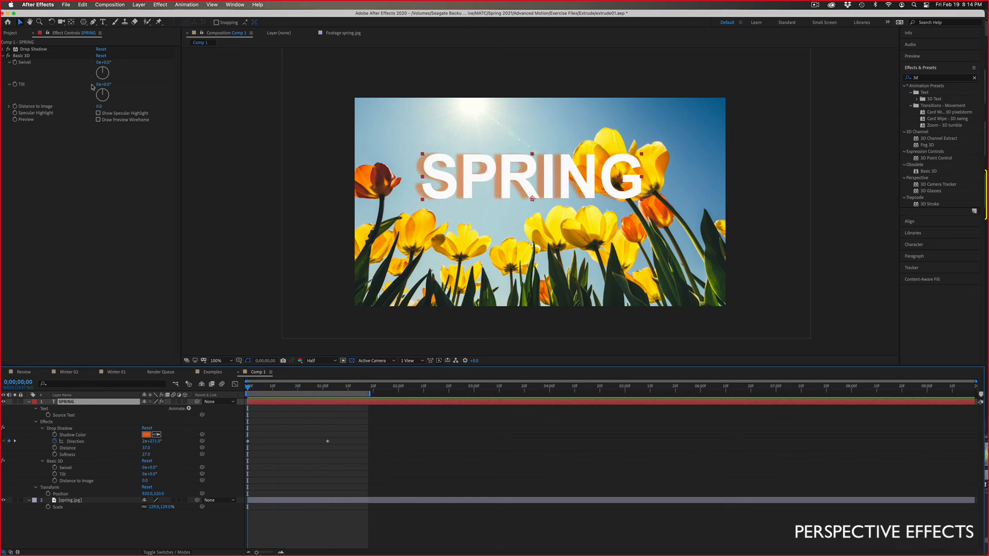
{"action": "left_click", "coordinate": [107, 62]}
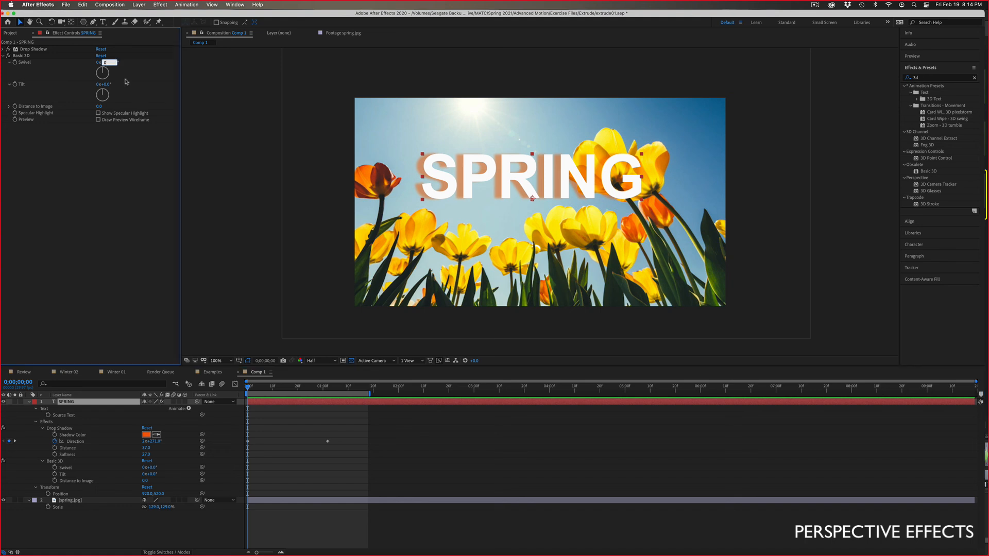
{"action": "type", "text": "90"}
{"action": "key", "text": "Return"}
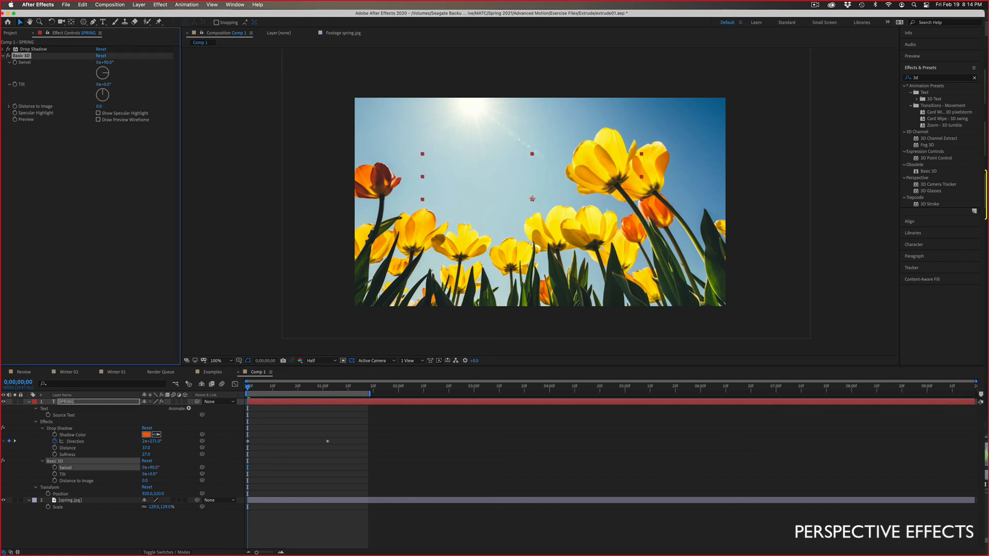
{"action": "left_click", "coordinate": [15, 62]}
Step: Keyframe the Swivel at about 2° at 0;00;01;02 and preview the text animation from the start
{"action": "left_click_drag", "start_coordinate": [260, 387], "coordinate": [328, 386]}
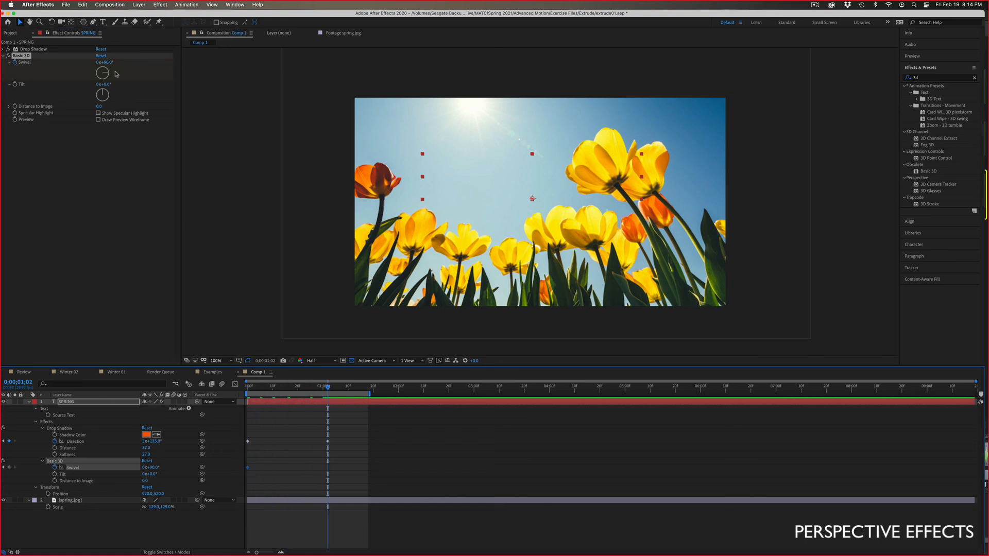
{"action": "mouse_move", "coordinate": [114, 73]}
{"action": "left_mouse_down"}
{"action": "mouse_move", "coordinate": [110, 65]}
{"action": "mouse_move", "coordinate": [105, 75]}
{"action": "left_mouse_up"}
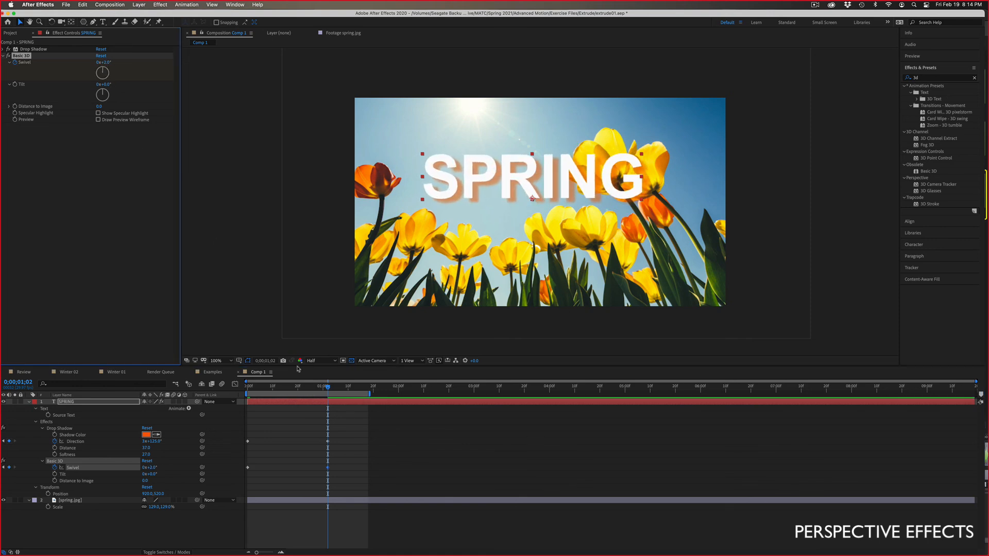
{"action": "left_click_drag", "start_coordinate": [316, 389], "coordinate": [248, 387]}
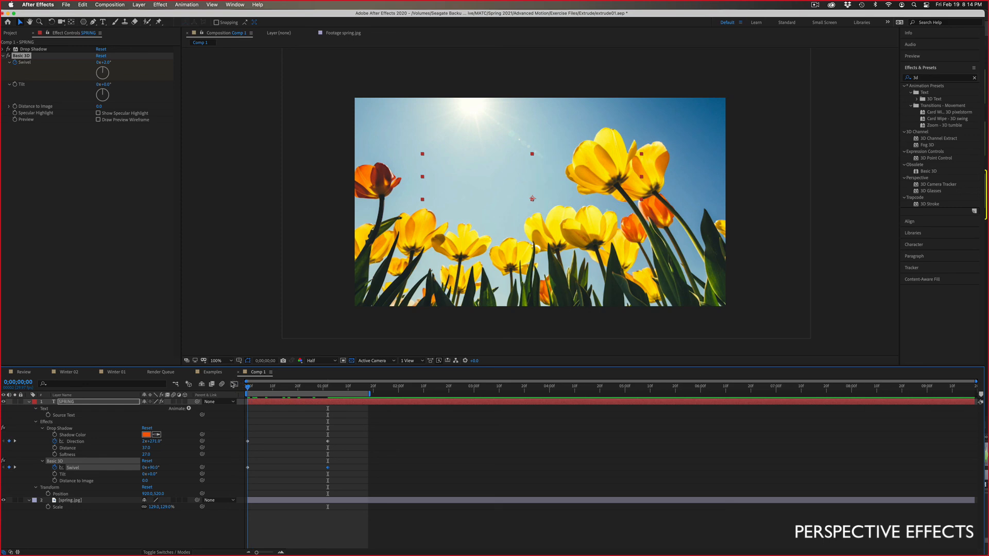
{"action": "key", "text": "space"}
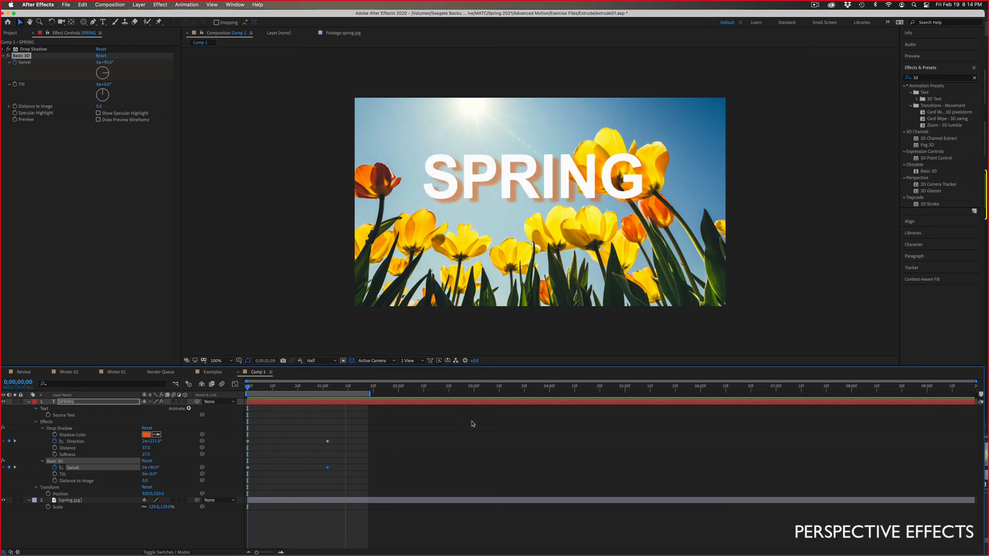
{"action": "key", "text": "space"}
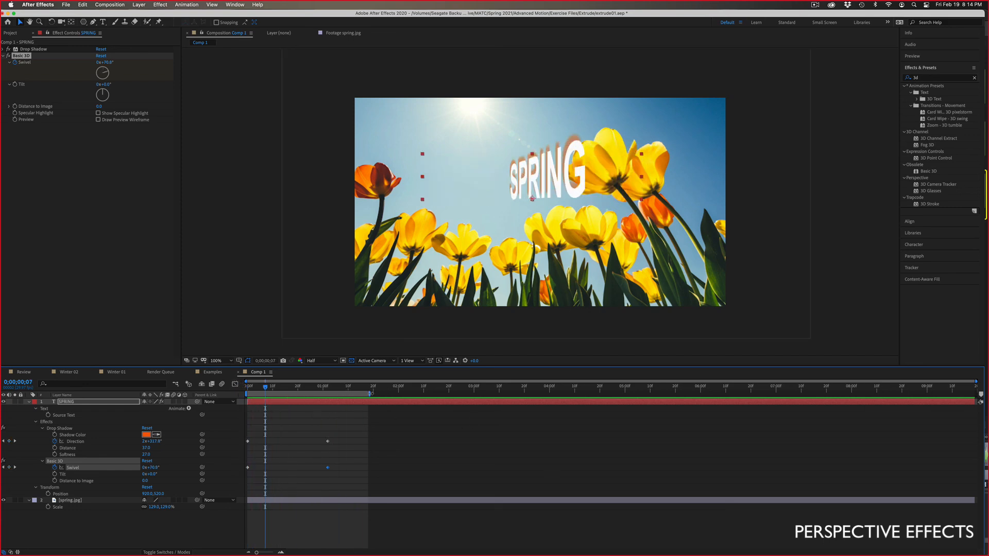
Step: Extend the work area to about 0;00;02;10 and copy the Direction and Swivel keyframes from 0;00;01;02 to 0;00;01;14
{"action": "left_click_drag", "start_coordinate": [369, 393], "coordinate": [424, 393]}
{"action": "left_click", "coordinate": [326, 387]}
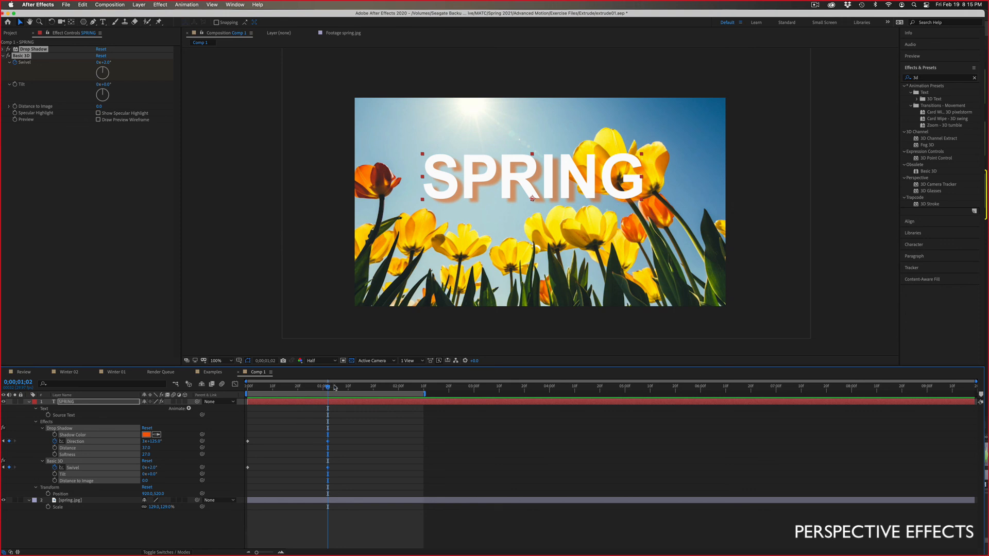
{"action": "left_click", "coordinate": [357, 387]}
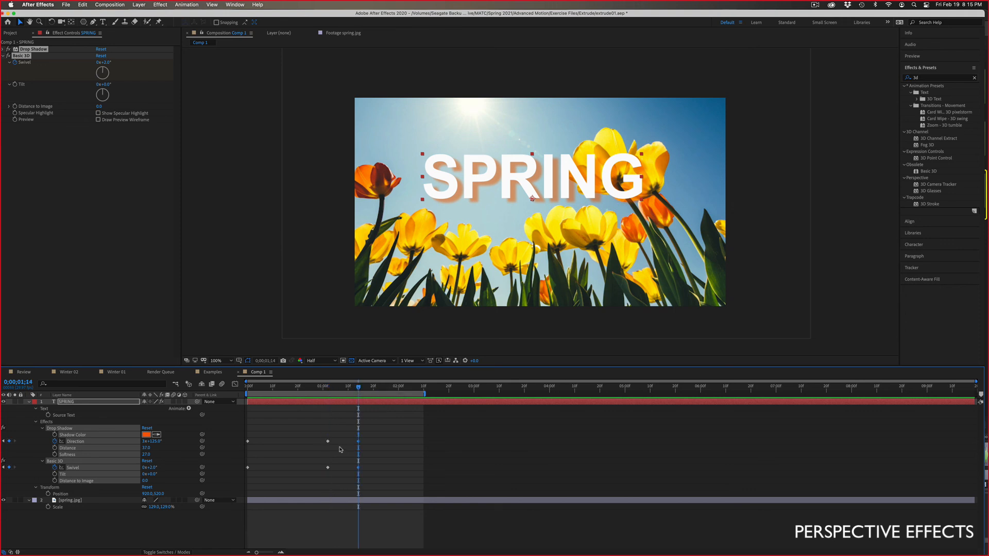
{"action": "key", "text": "super+c"}
{"action": "key", "text": "super+v"}
Step: Add a Swivel keyframe of 90° for the SPRING layer at 0;00;02;07
{"action": "left_click_drag", "start_coordinate": [365, 388], "coordinate": [426, 402]}
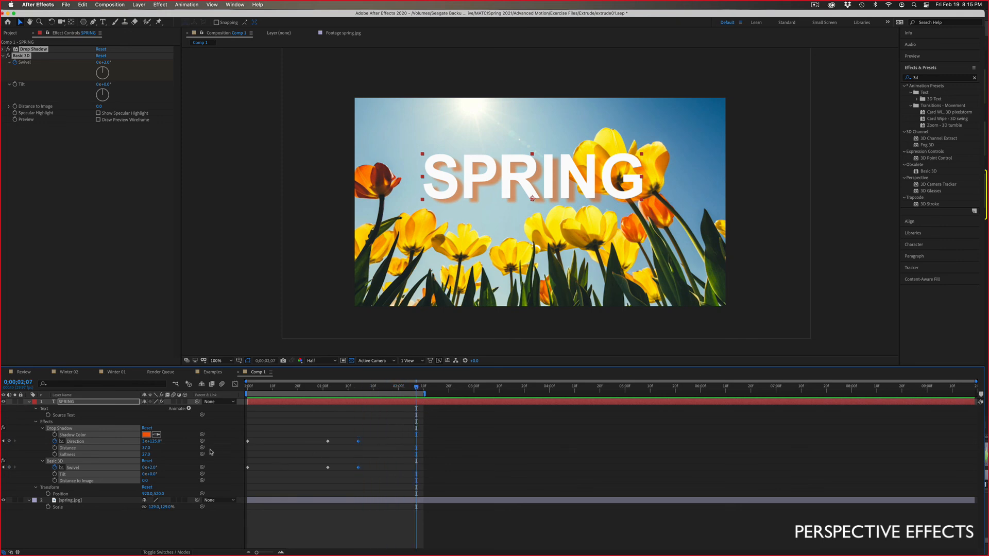
{"action": "left_click", "coordinate": [239, 434]}
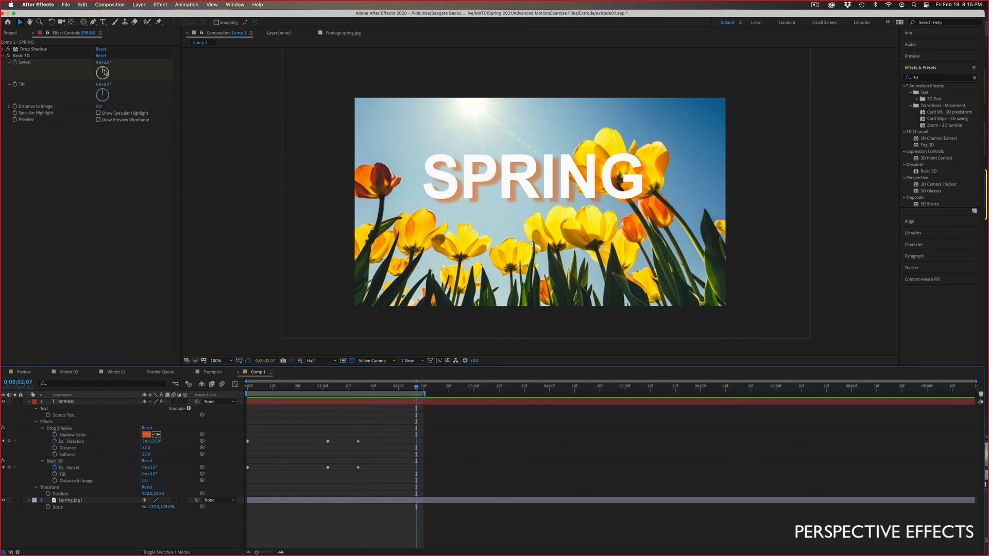
{"action": "left_click_drag", "start_coordinate": [105, 69], "coordinate": [110, 73]}
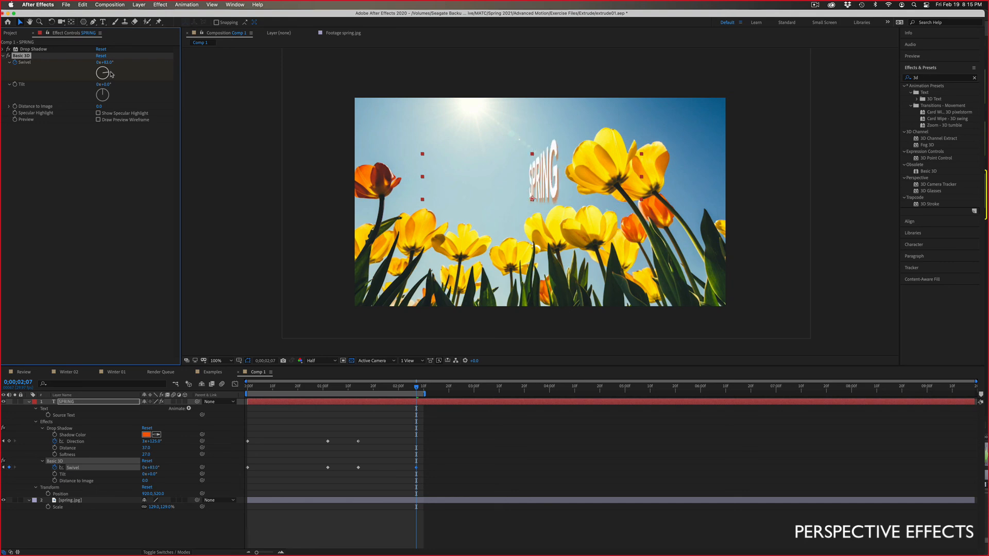
{"action": "left_click", "coordinate": [108, 63]}
{"action": "type", "text": "90"}
{"action": "key", "text": "Return"}
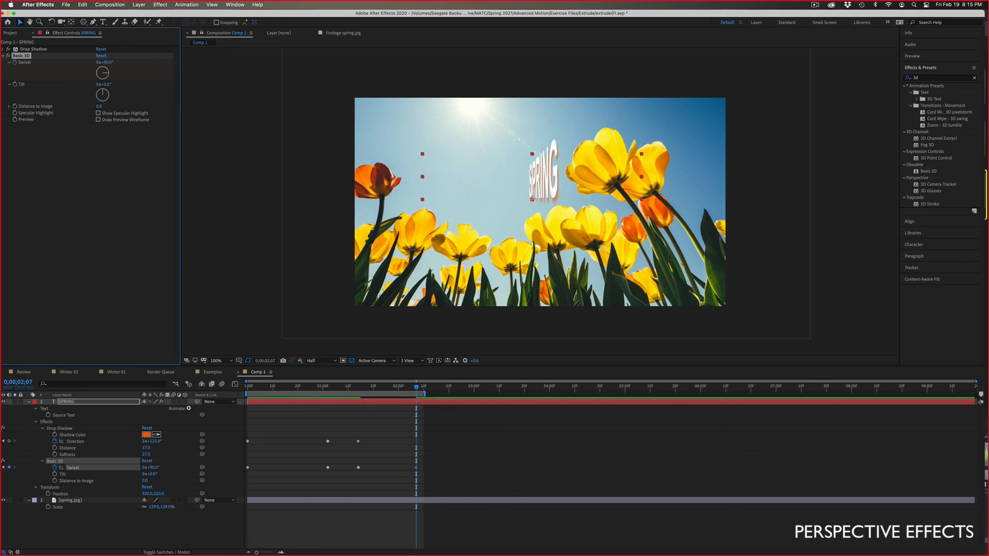
Step: Preview the swivel animation, setting the composition preview resolution to Full for the second playback
{"action": "key", "text": "space"}
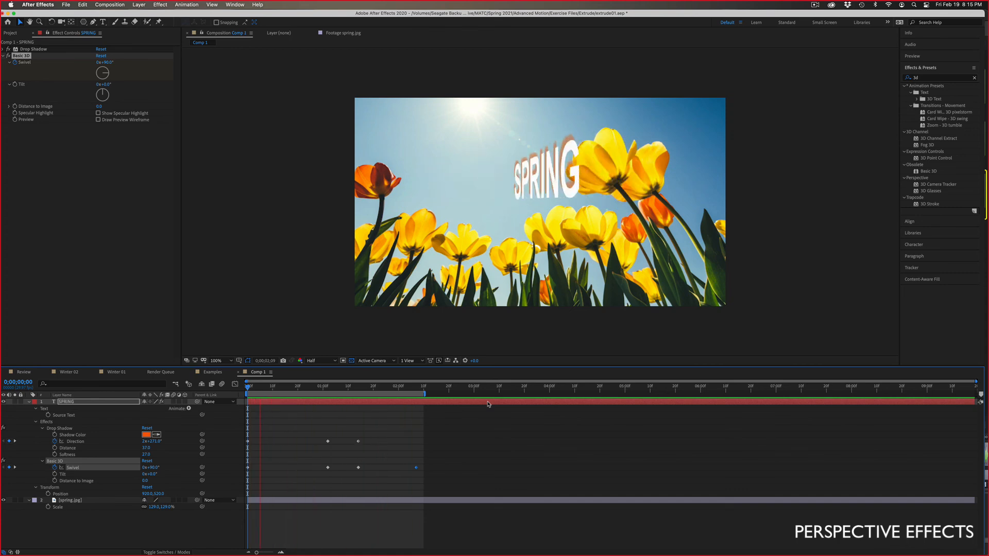
{"action": "key", "text": "space"}
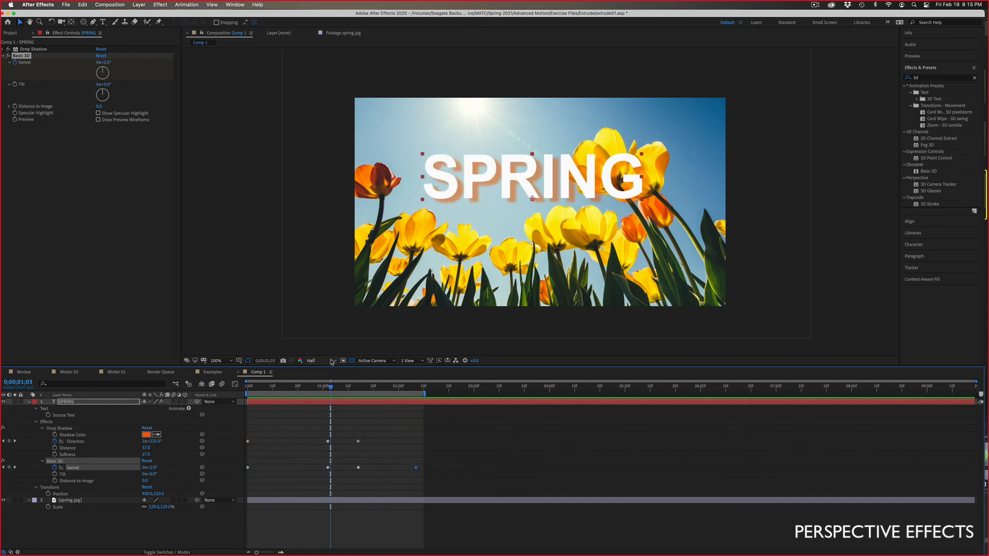
{"action": "left_click", "coordinate": [332, 361]}
{"action": "left_click", "coordinate": [317, 367]}
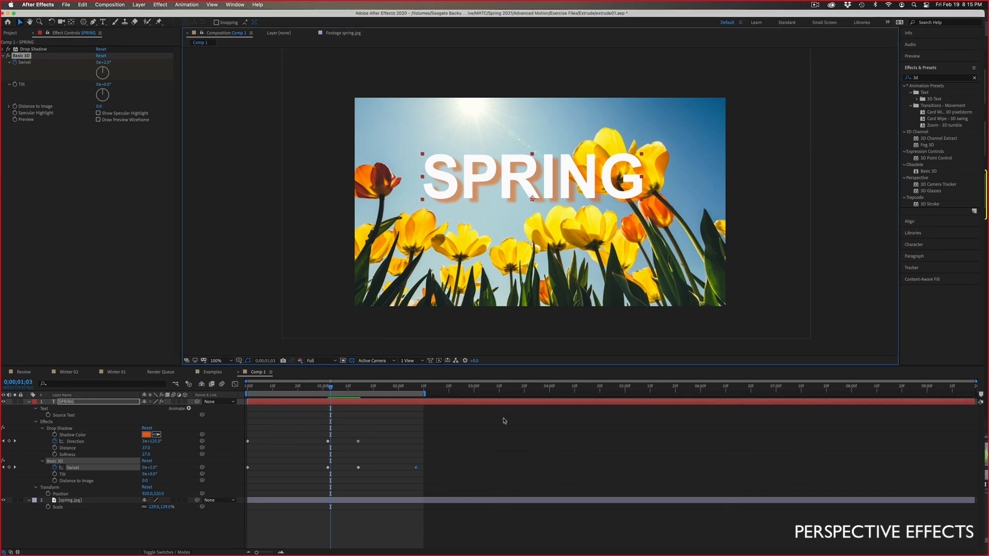
{"action": "key", "text": "space"}
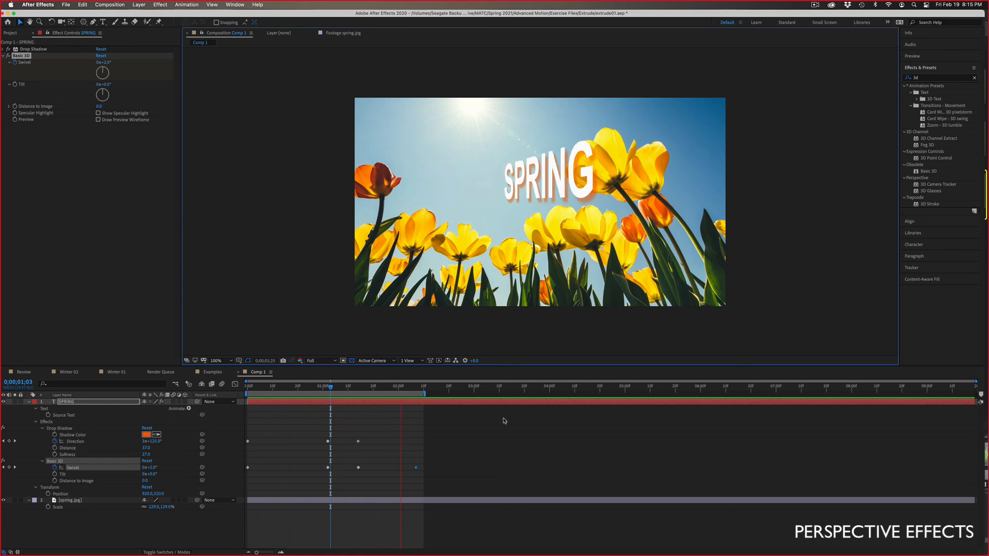
{"action": "key", "text": "space"}
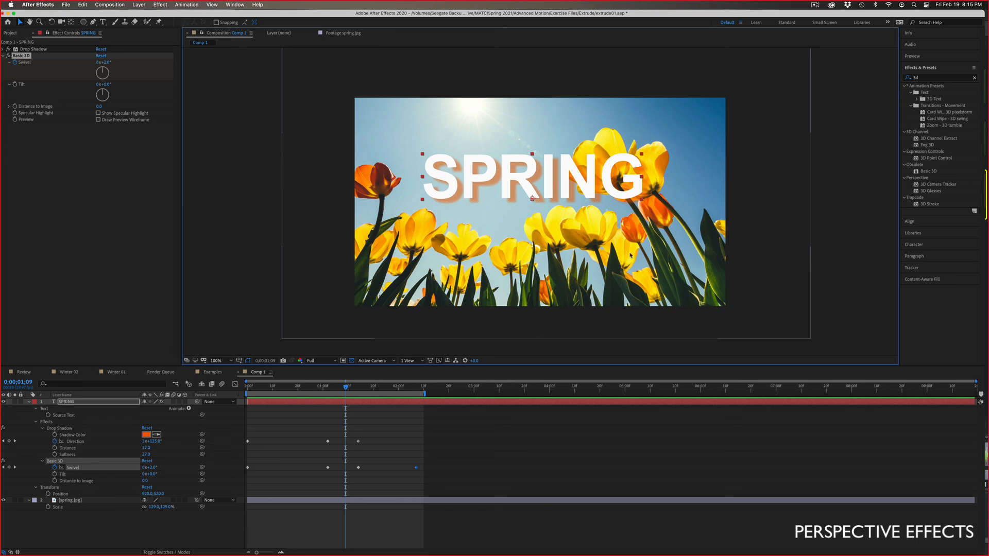
Step: Make the SPRING text a 3D layer and change the composition's 3D renderer to CINEMA 4D
{"action": "left_click", "coordinate": [90, 405]}
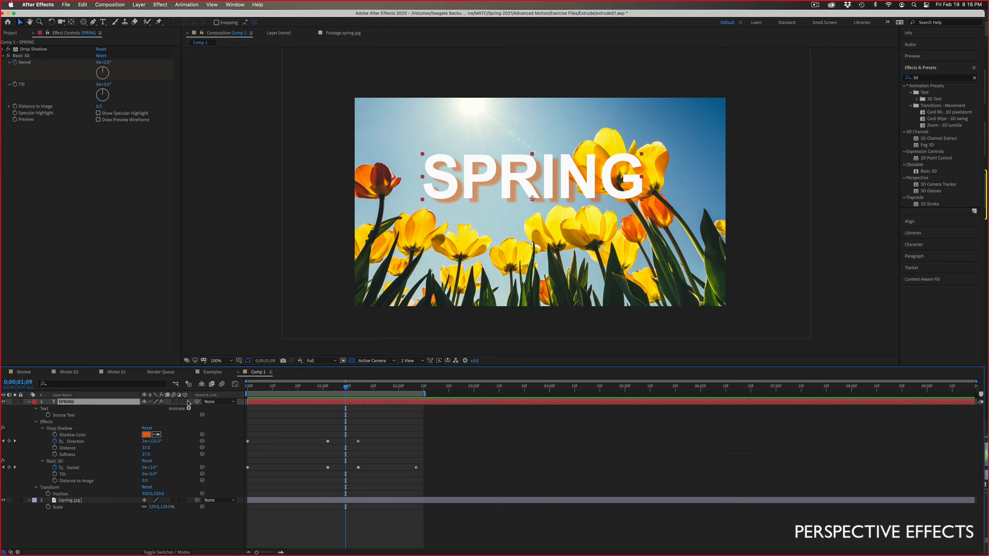
{"action": "left_click", "coordinate": [187, 402]}
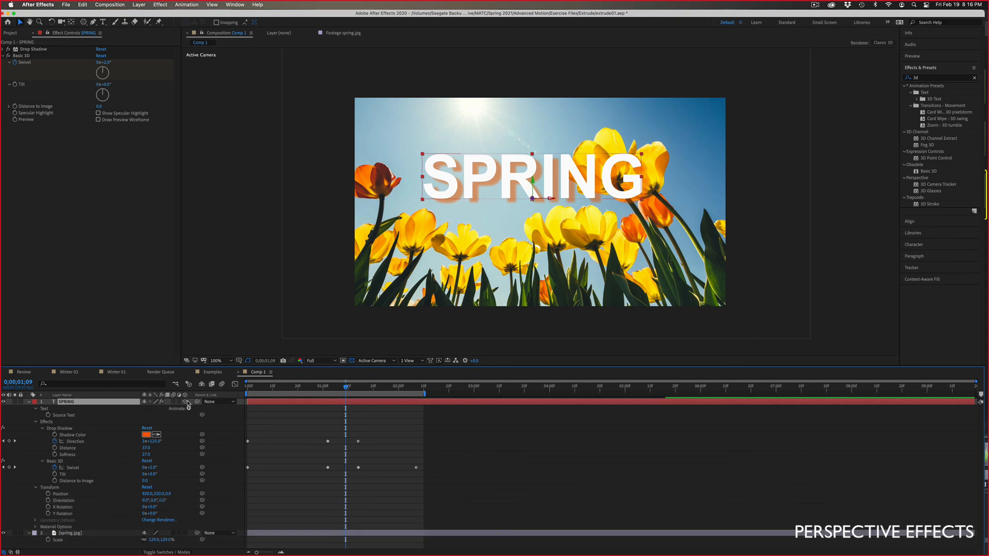
{"action": "left_click", "coordinate": [892, 44]}
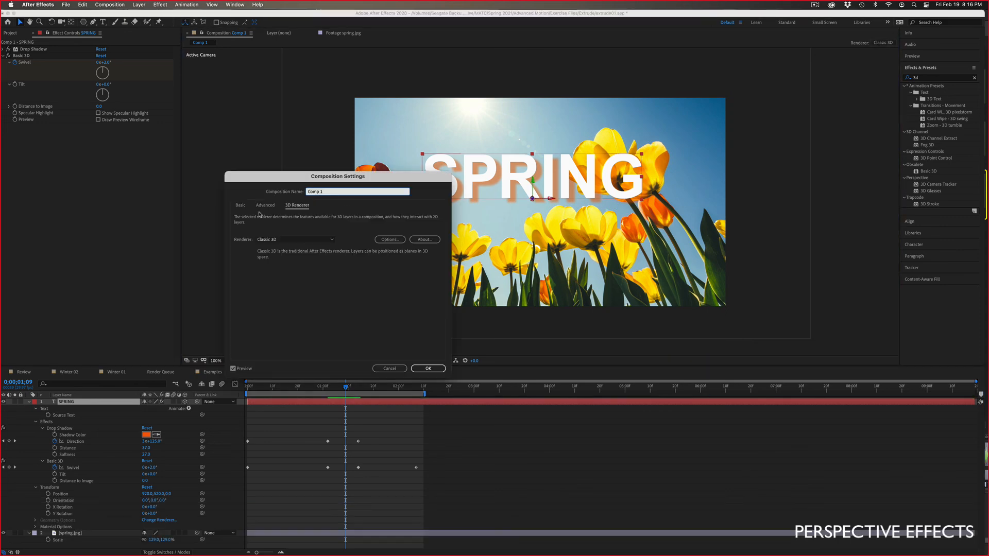
{"action": "left_click", "coordinate": [278, 240]}
{"action": "left_click", "coordinate": [268, 251]}
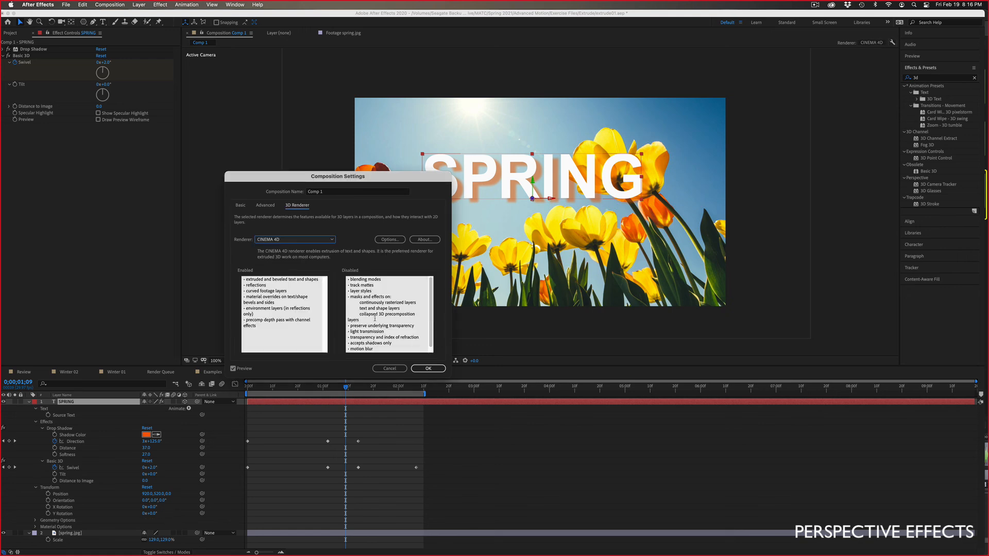
{"action": "left_click", "coordinate": [428, 369]}
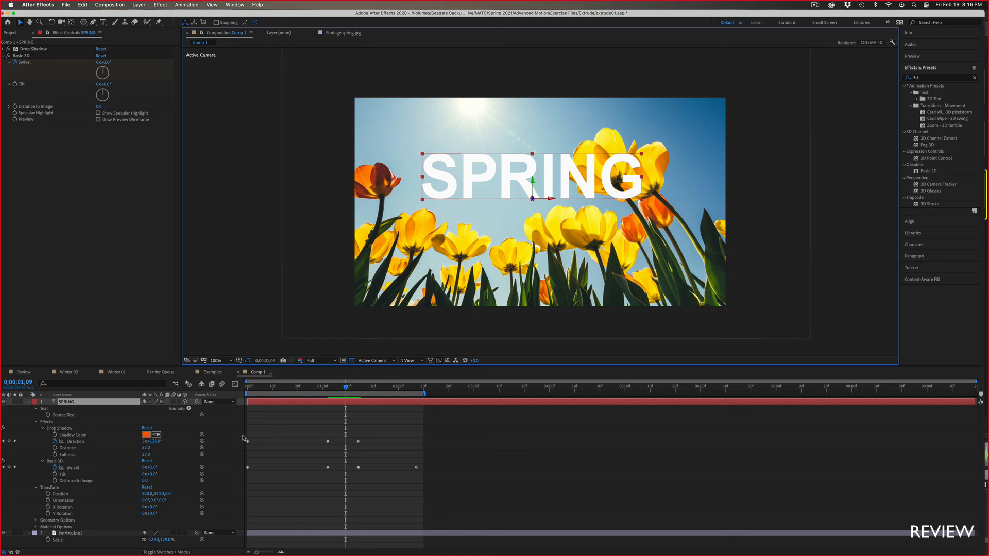
Step: Collapse the SPRING layer's Text and Effects groups and set its Extrusion Depth to about 153 in Geometry Options
{"action": "left_click", "coordinate": [36, 408]}
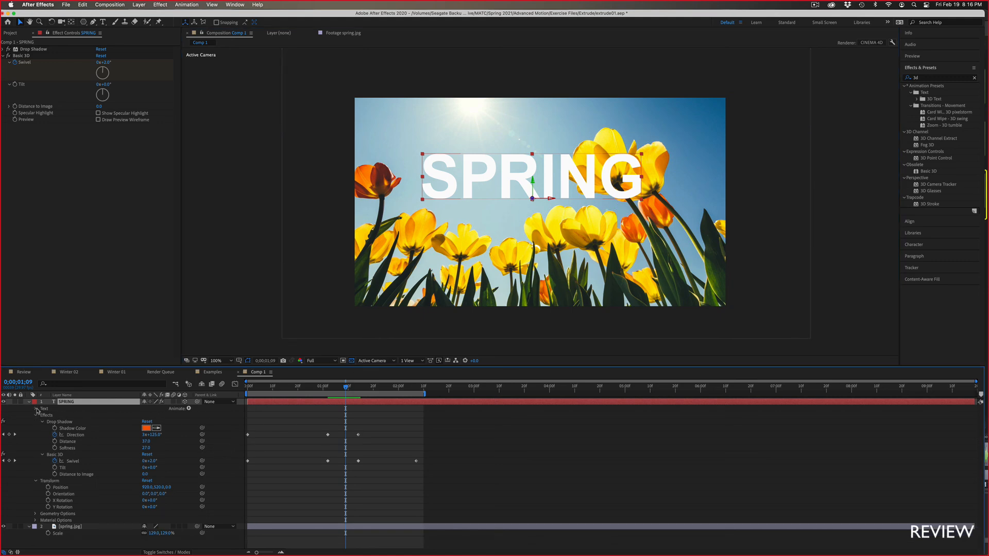
{"action": "left_click", "coordinate": [35, 415]}
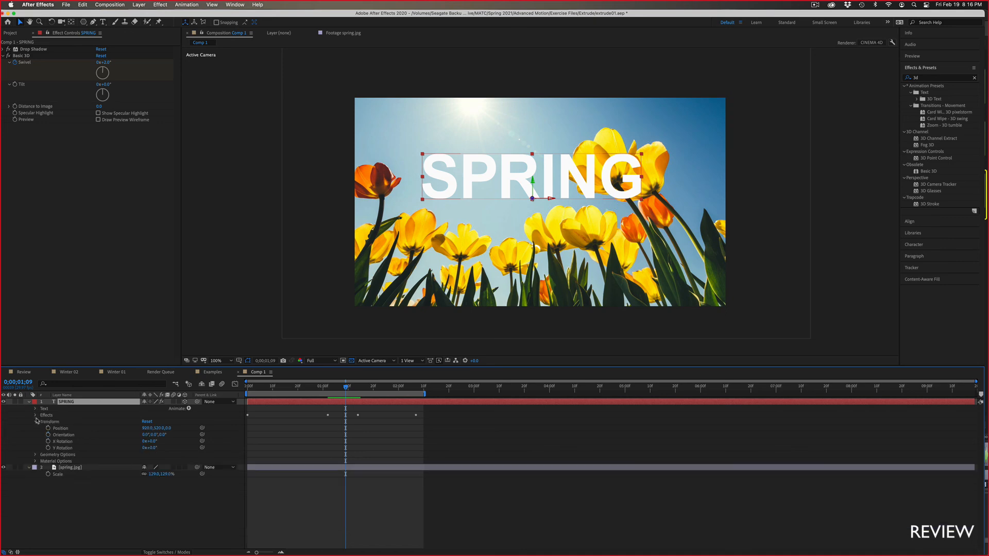
{"action": "left_click", "coordinate": [36, 455]}
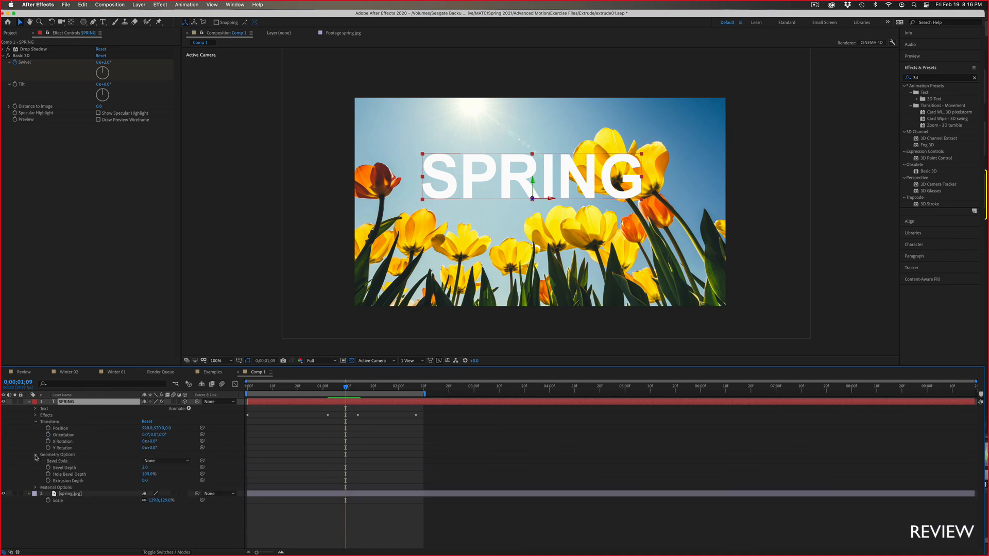
{"action": "left_click_drag", "start_coordinate": [150, 482], "coordinate": [196, 477]}
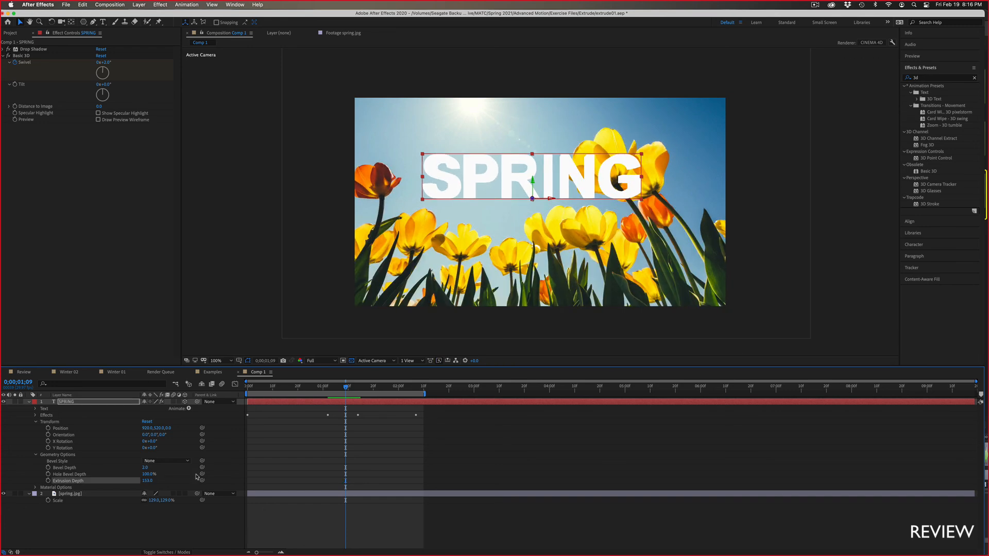
Step: Add a blue spot light named Spot Light 1, keeping the suggested light settings
{"action": "left_click", "coordinate": [140, 5]}
{"action": "mouse_move", "coordinate": [145, 16]}
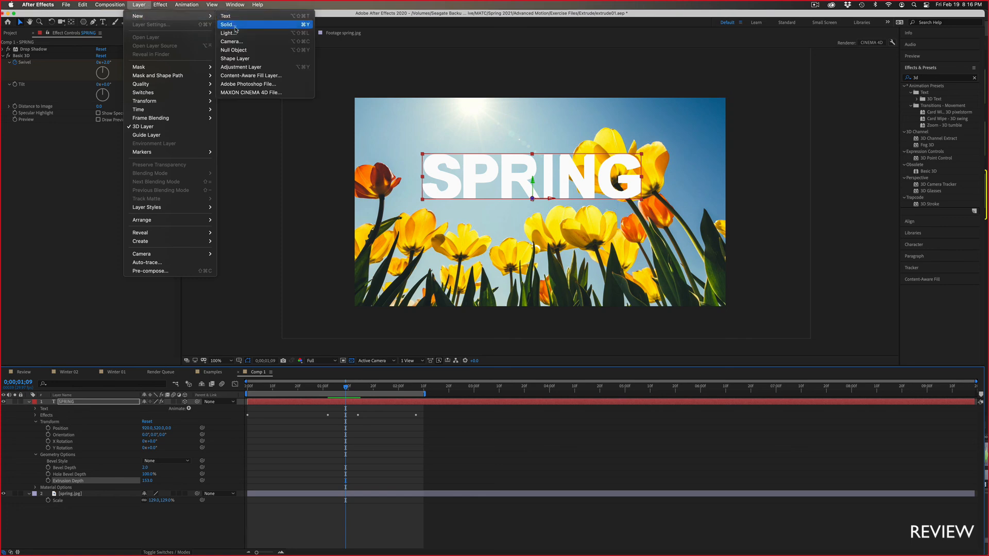
{"action": "left_click", "coordinate": [231, 33]}
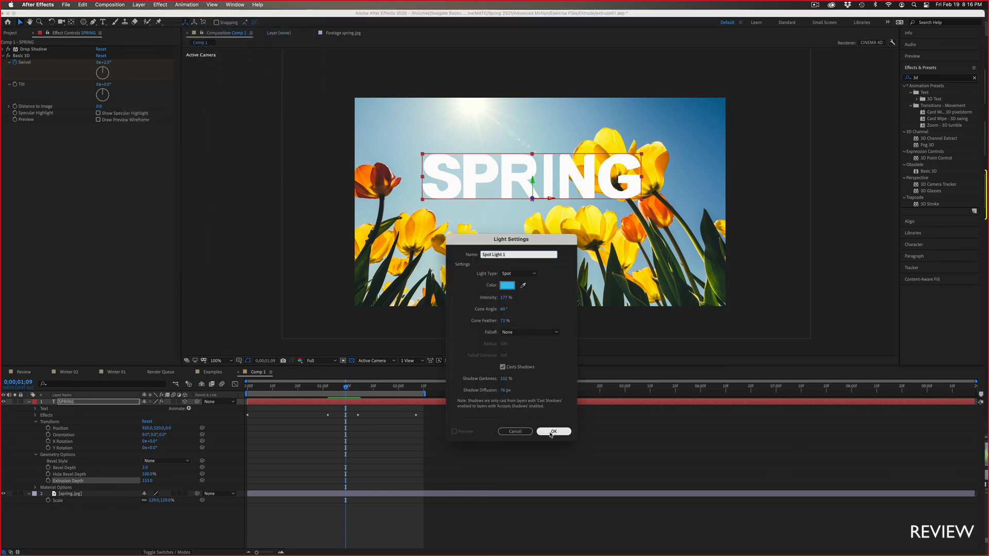
{"action": "left_click", "coordinate": [554, 431]}
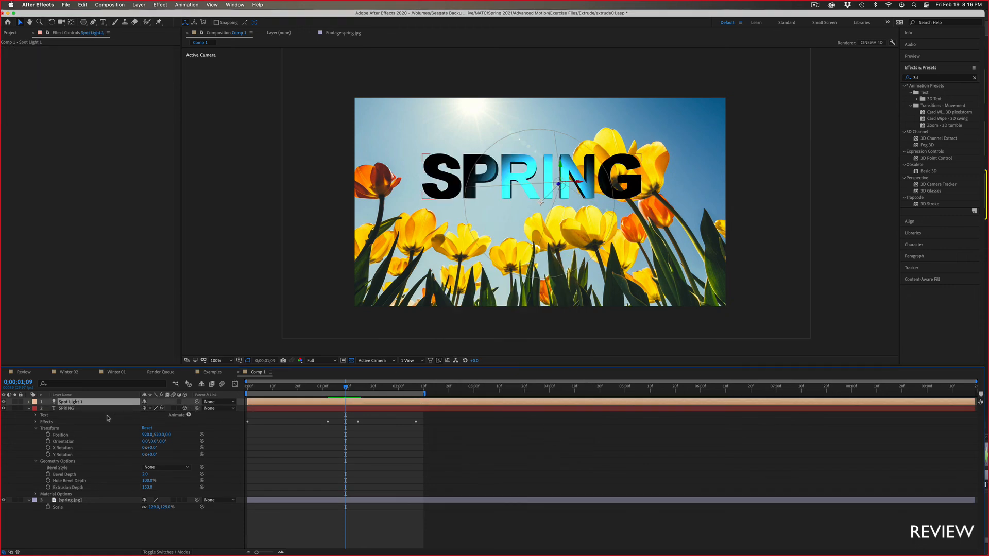
Step: Change Spot Light 1's color to a yellow sampled from a tulip in the image
{"action": "left_click", "coordinate": [139, 5]}
{"action": "left_click", "coordinate": [146, 24]}
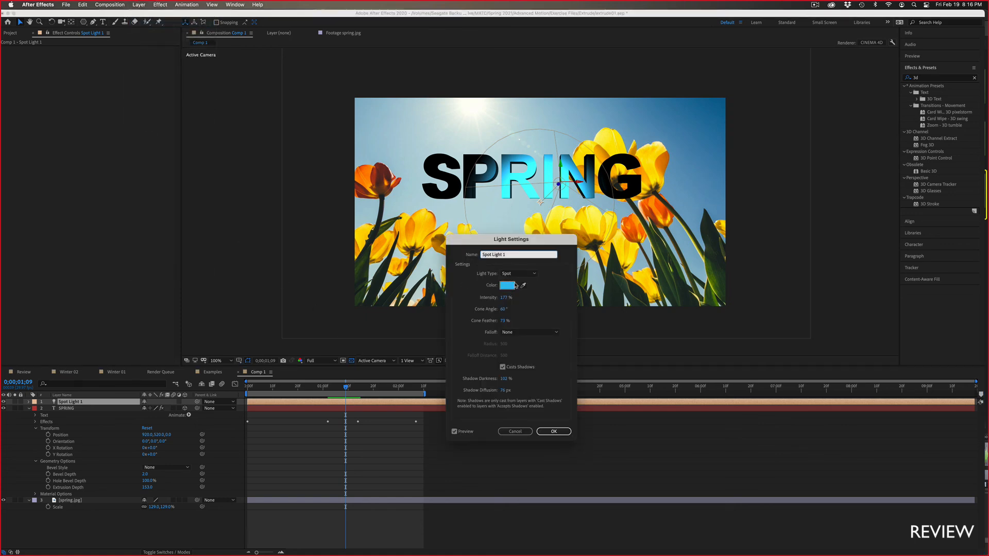
{"action": "left_click", "coordinate": [523, 285]}
{"action": "left_click", "coordinate": [426, 221]}
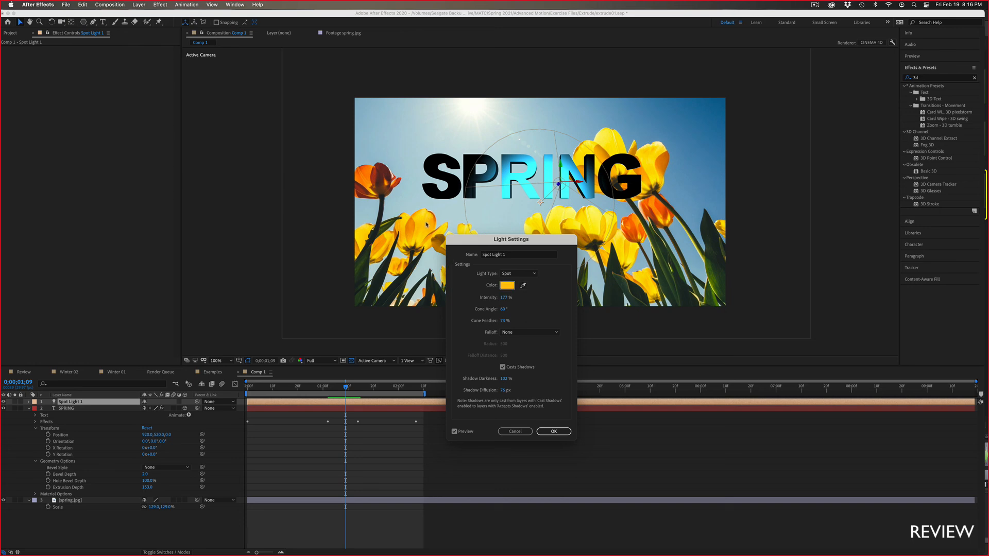
{"action": "left_click", "coordinate": [553, 432]}
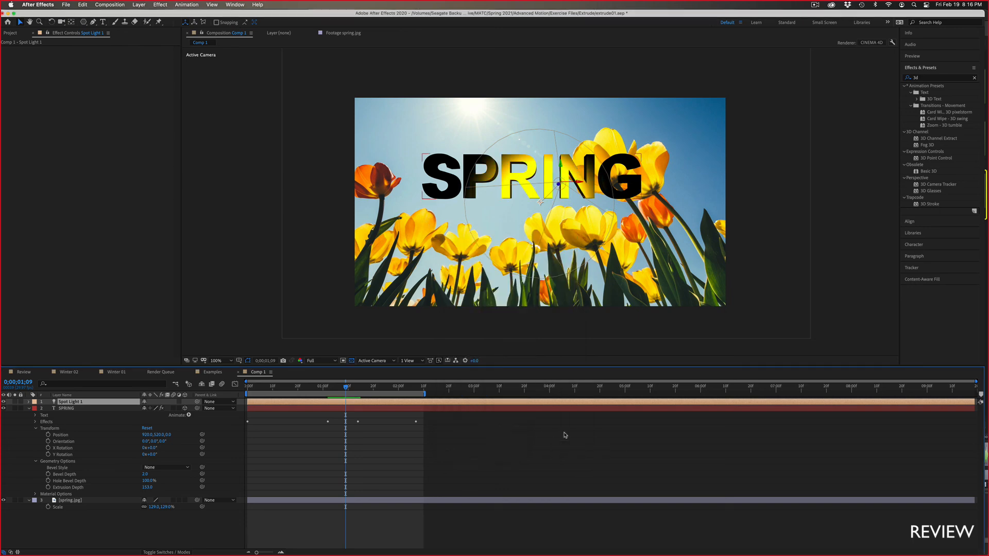
Step: Move Spot Light 1 up and to the right of the SPRING text, and set the text's Y Rotation to about -17°
{"action": "left_click_drag", "start_coordinate": [559, 187], "coordinate": [667, 77]}
{"action": "left_click", "coordinate": [67, 409]}
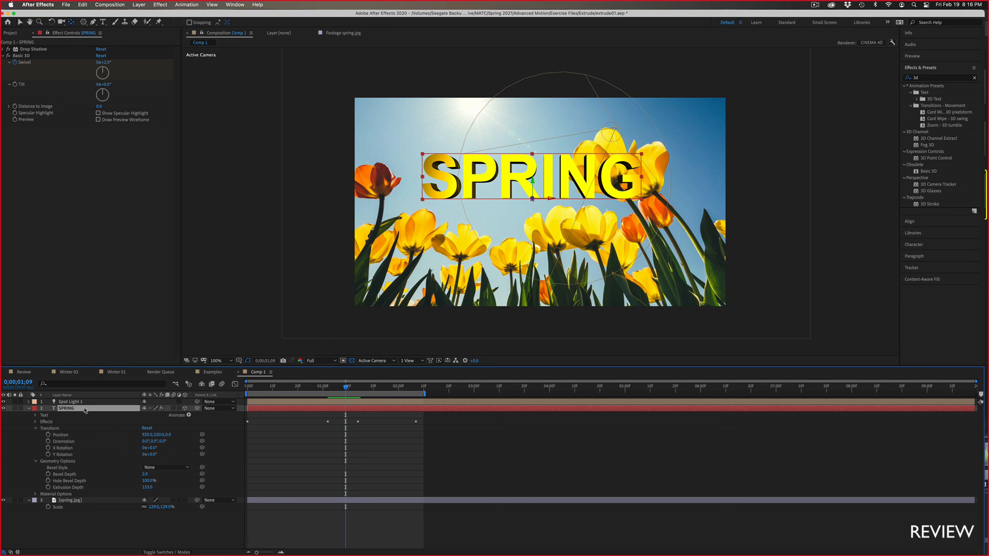
{"action": "key", "text": "r"}
{"action": "left_click_drag", "start_coordinate": [150, 428], "coordinate": [149, 431]}
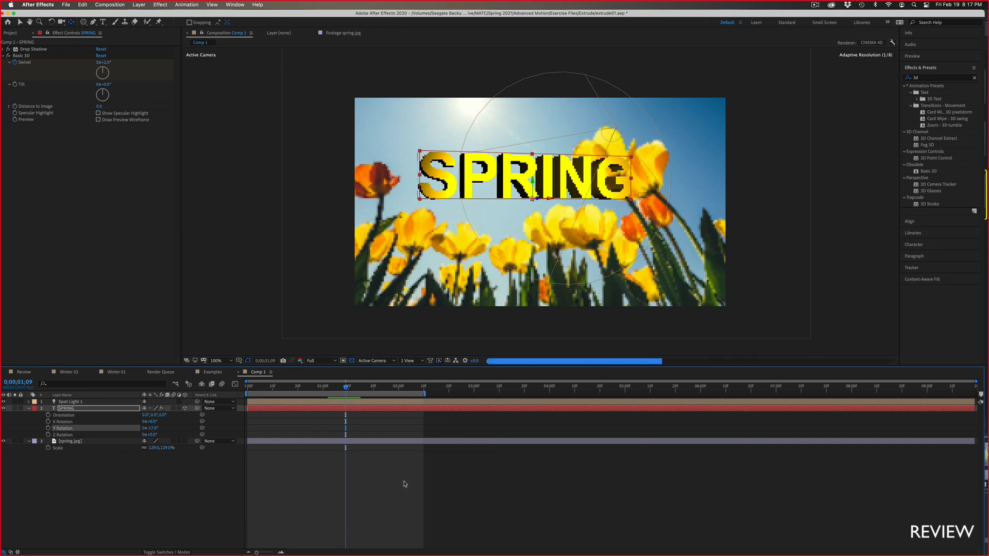
{"action": "left_click", "coordinate": [465, 476]}
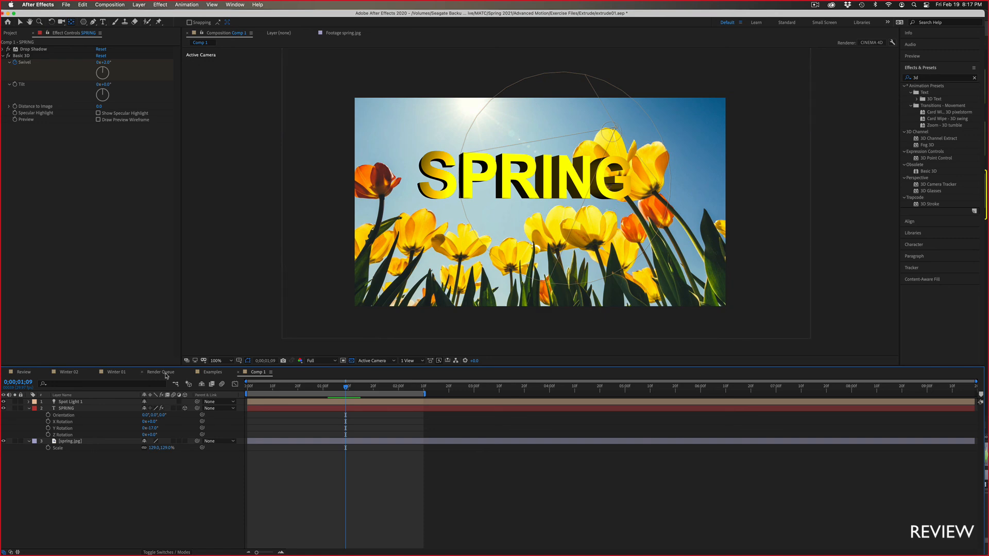
Step: Review the Winter 01 composition, then scrub the Winter 02 text rotation from its start and go to 0;00;02;11
{"action": "left_click", "coordinate": [113, 372]}
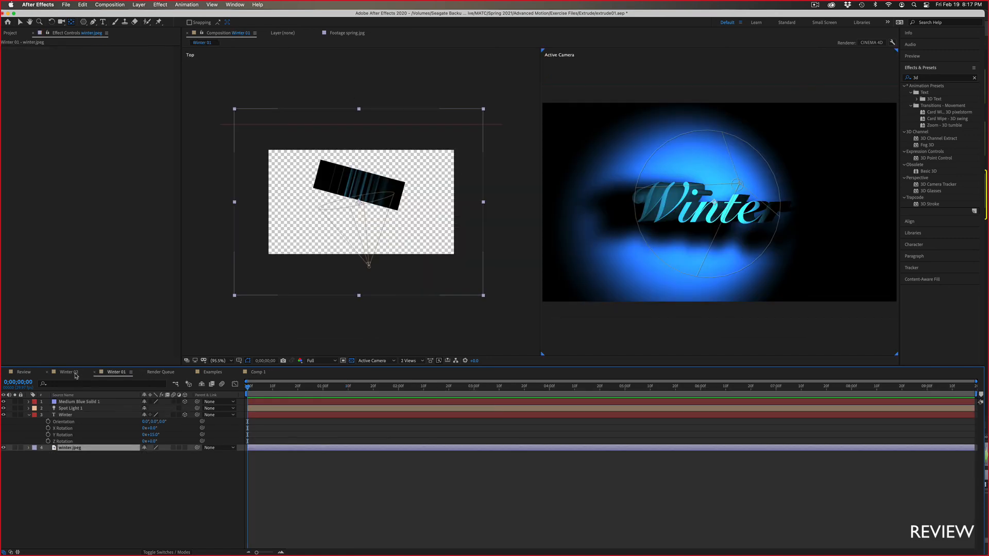
{"action": "left_click", "coordinate": [76, 373]}
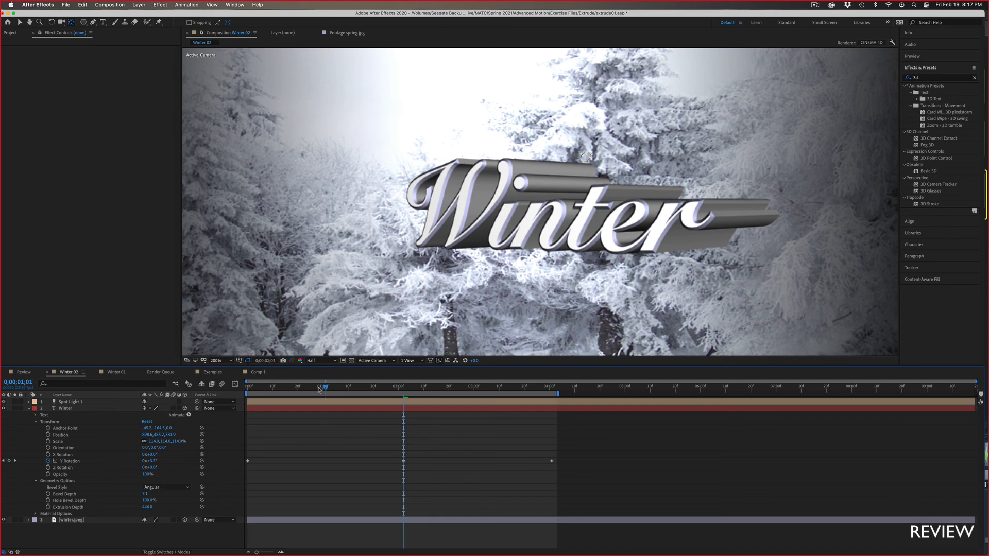
{"action": "left_click_drag", "start_coordinate": [318, 390], "coordinate": [247, 387]}
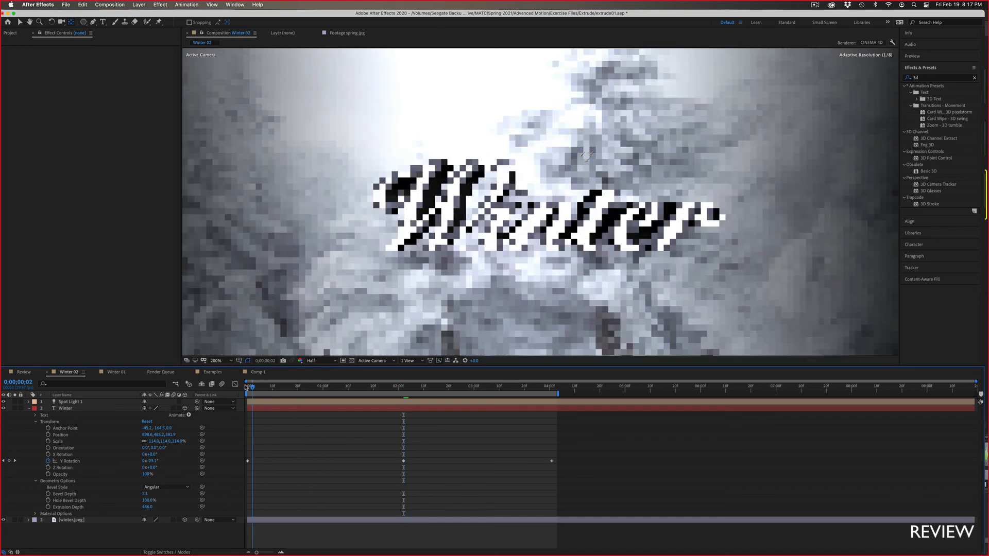
{"action": "left_click", "coordinate": [426, 388]}
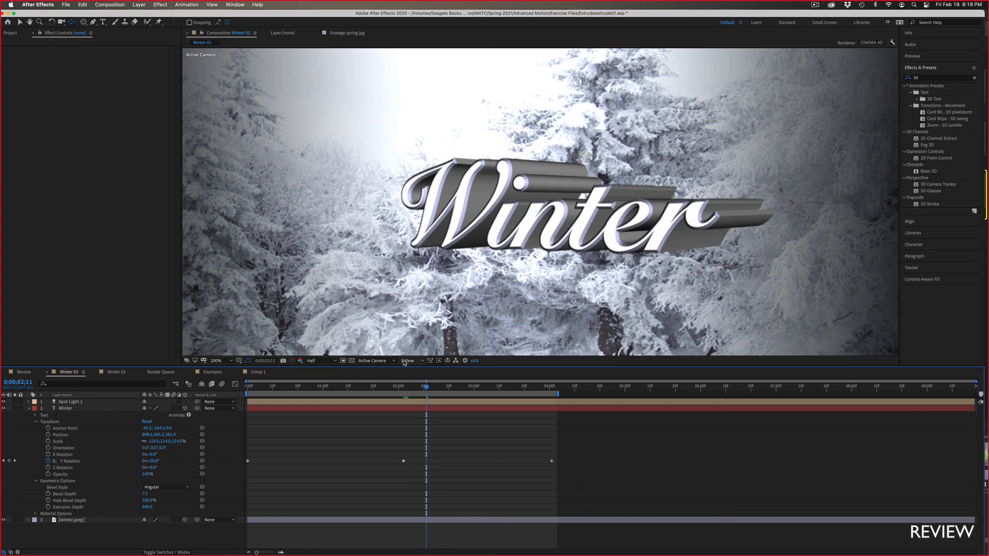
Step: Show Winter 02 in two views, inspect the Winter layer at 0;00;02;21, and select Spot Light 1 in the Top view
{"action": "left_click", "coordinate": [405, 361]}
{"action": "left_click", "coordinate": [416, 379]}
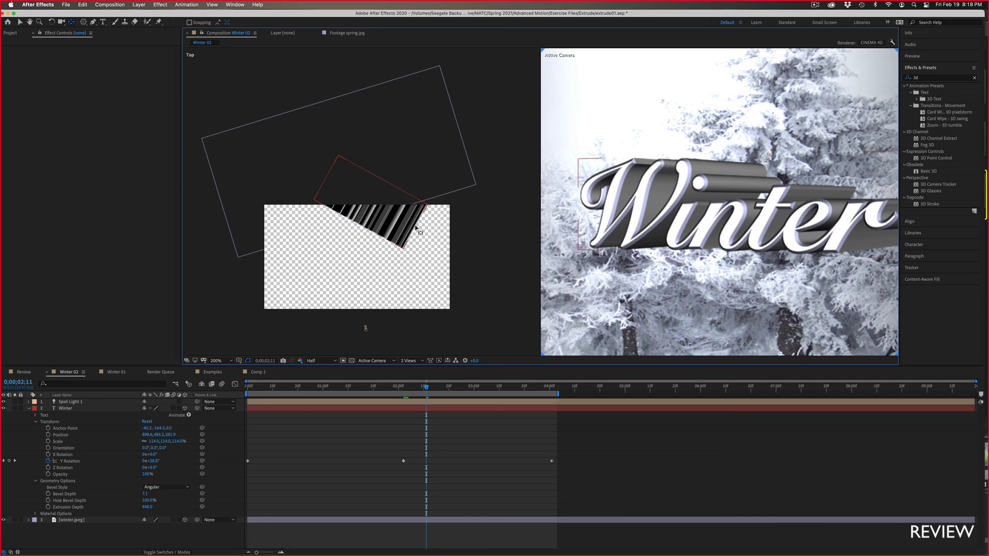
{"action": "left_click", "coordinate": [415, 227]}
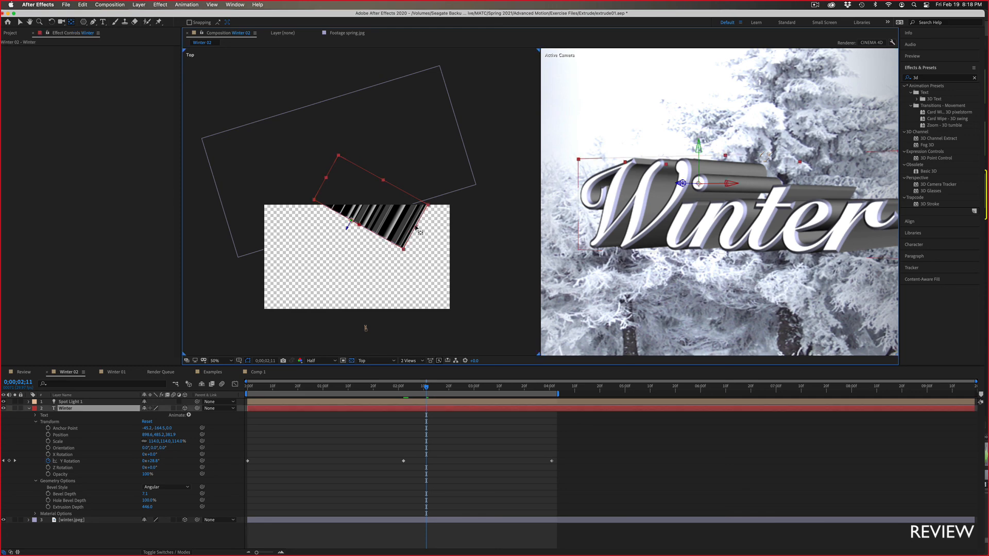
{"action": "left_click_drag", "start_coordinate": [424, 386], "coordinate": [451, 385]}
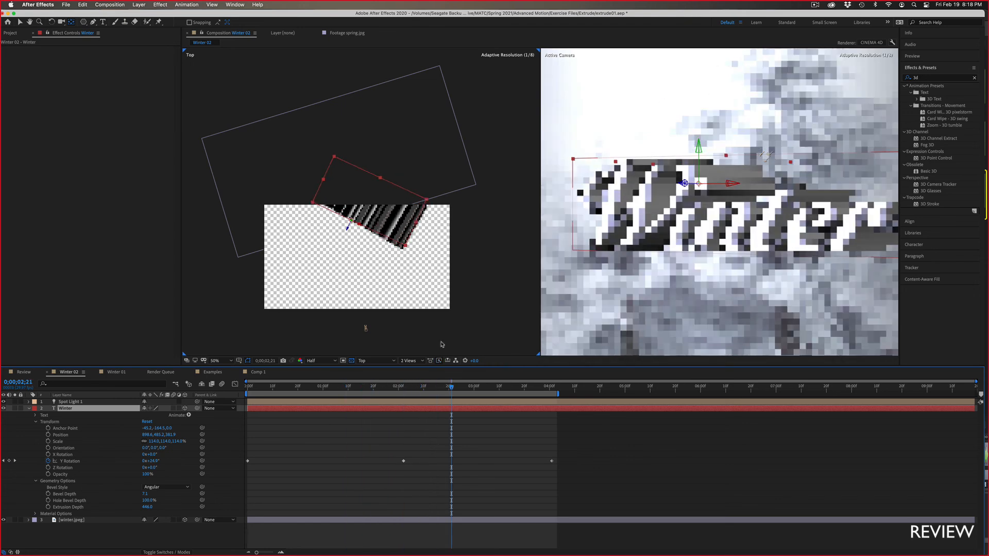
{"action": "left_click", "coordinate": [366, 329]}
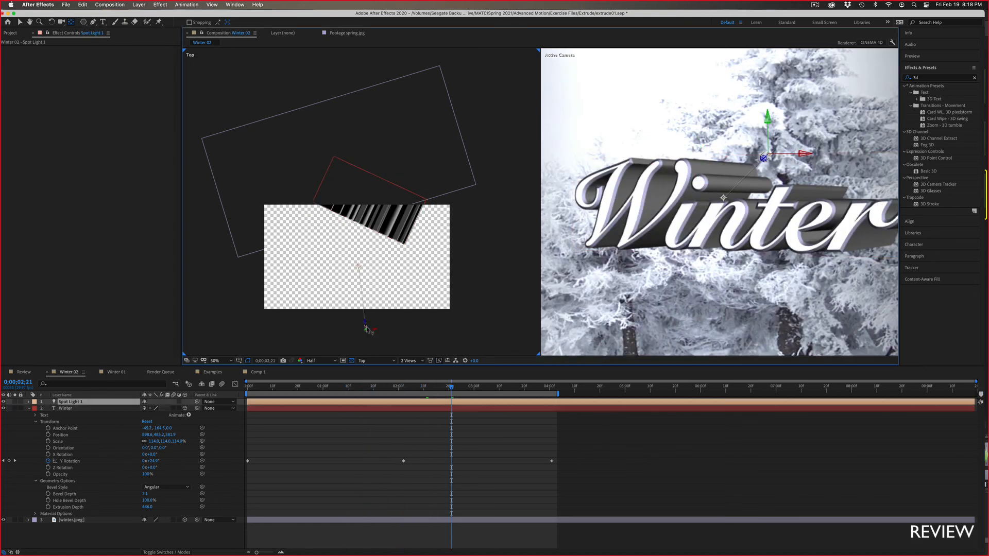